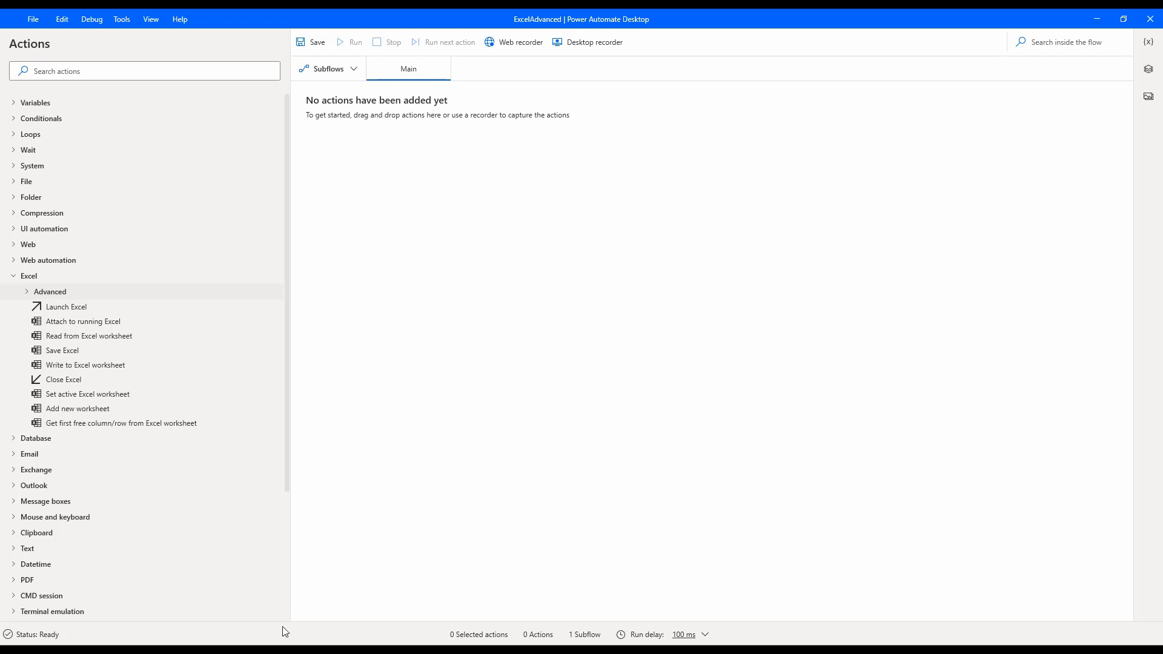
- Arrange the test.xlsx workbook in Excel and the ExcelAdvanced flow designer side by side
key(alt+Tab)
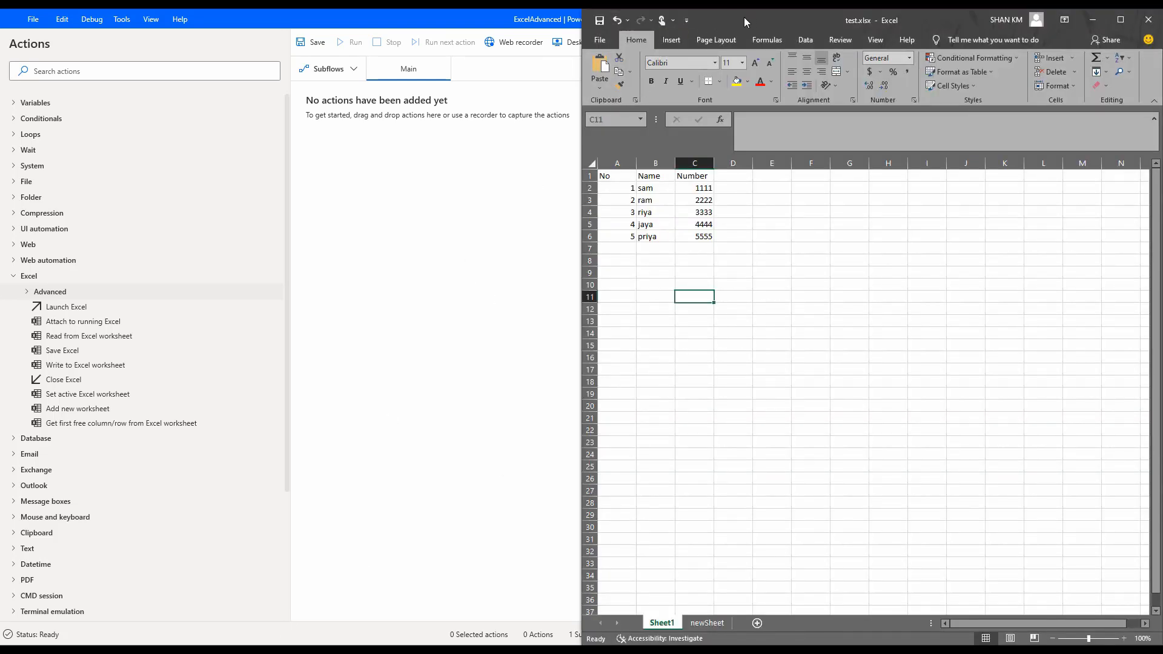
drag(744, 17, 1158, 192)
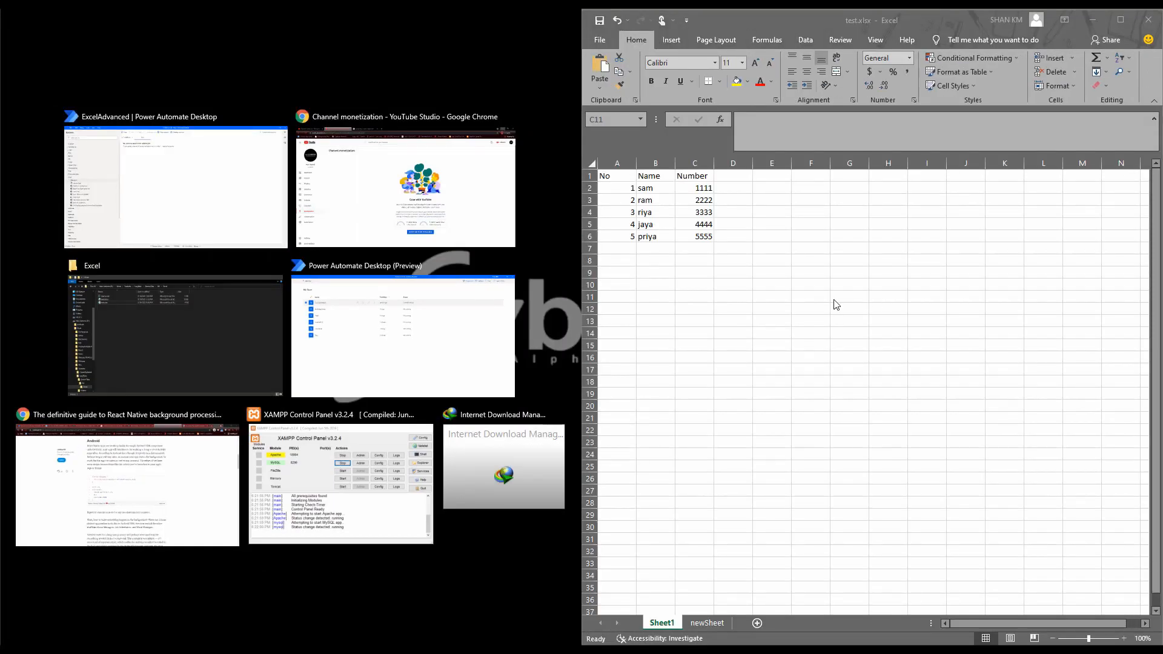
click(225, 207)
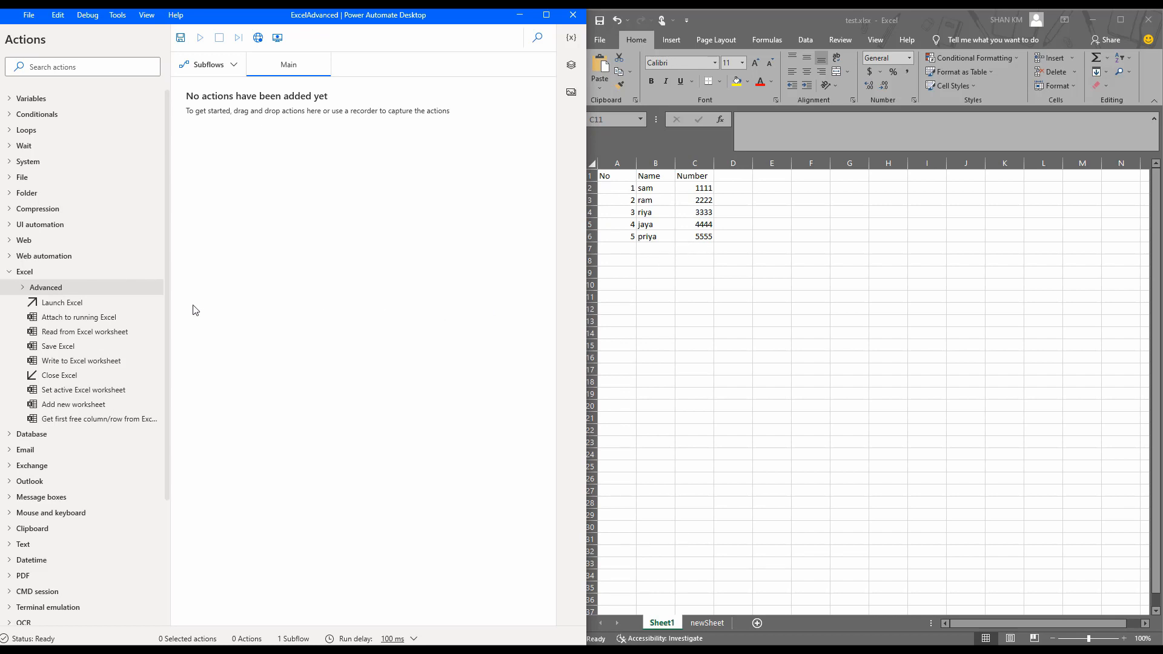
- Add an Attach to running Excel action to the Main subflow and choose test.xlsx as its document
drag(112, 318, 353, 280)
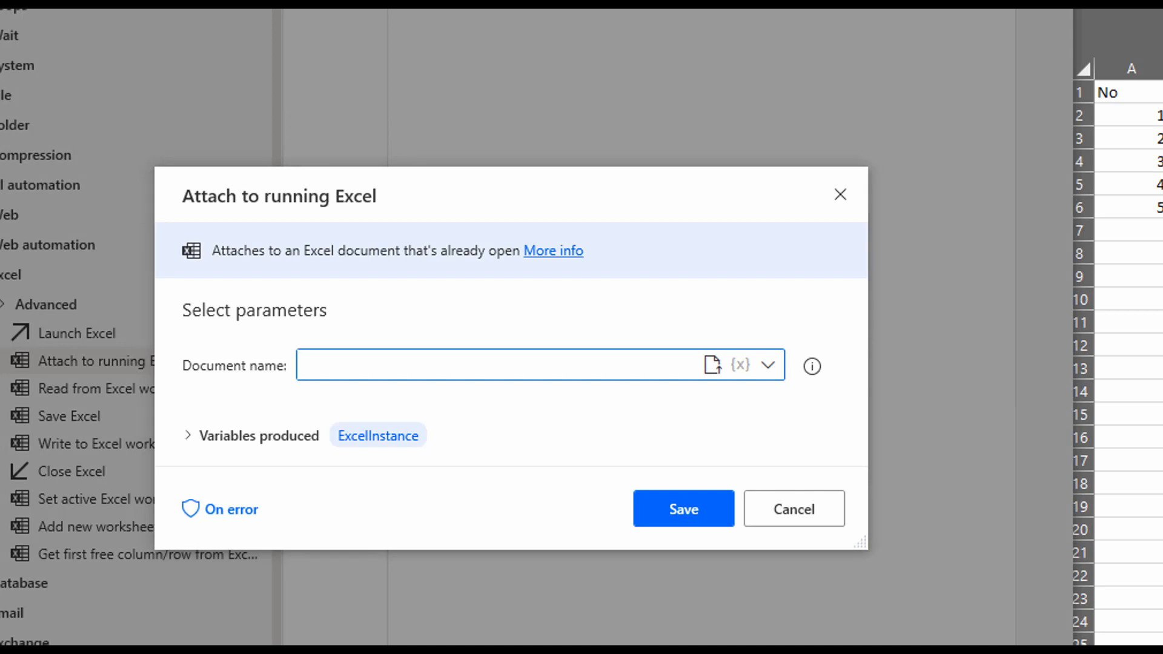
mouse_move(811, 366)
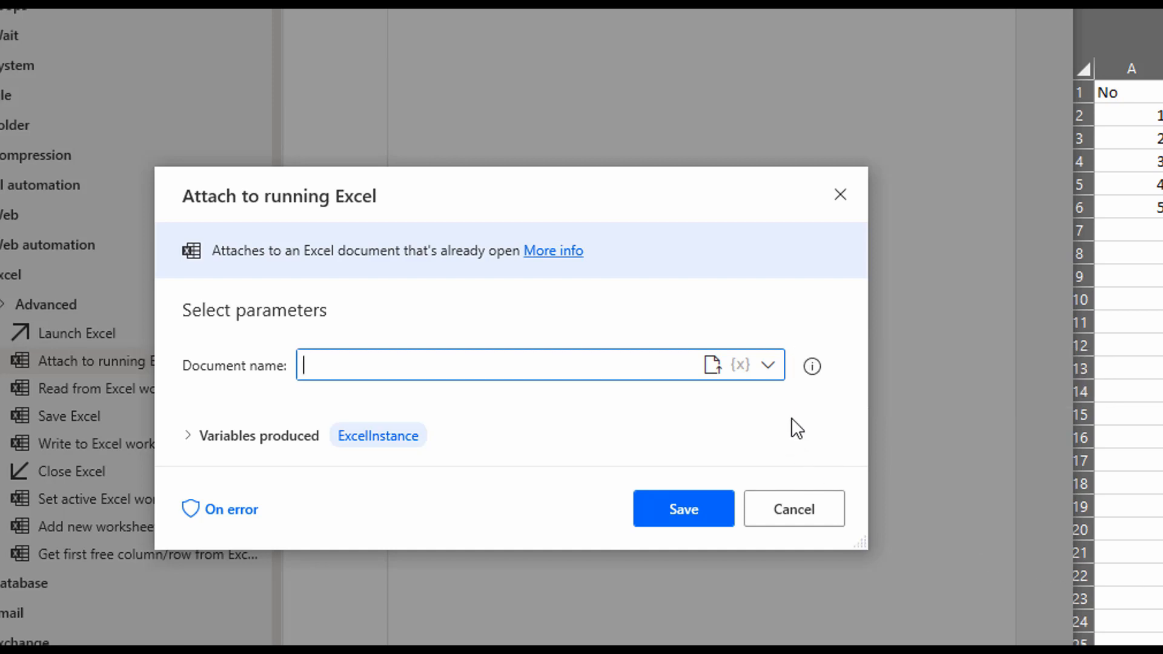
click(770, 365)
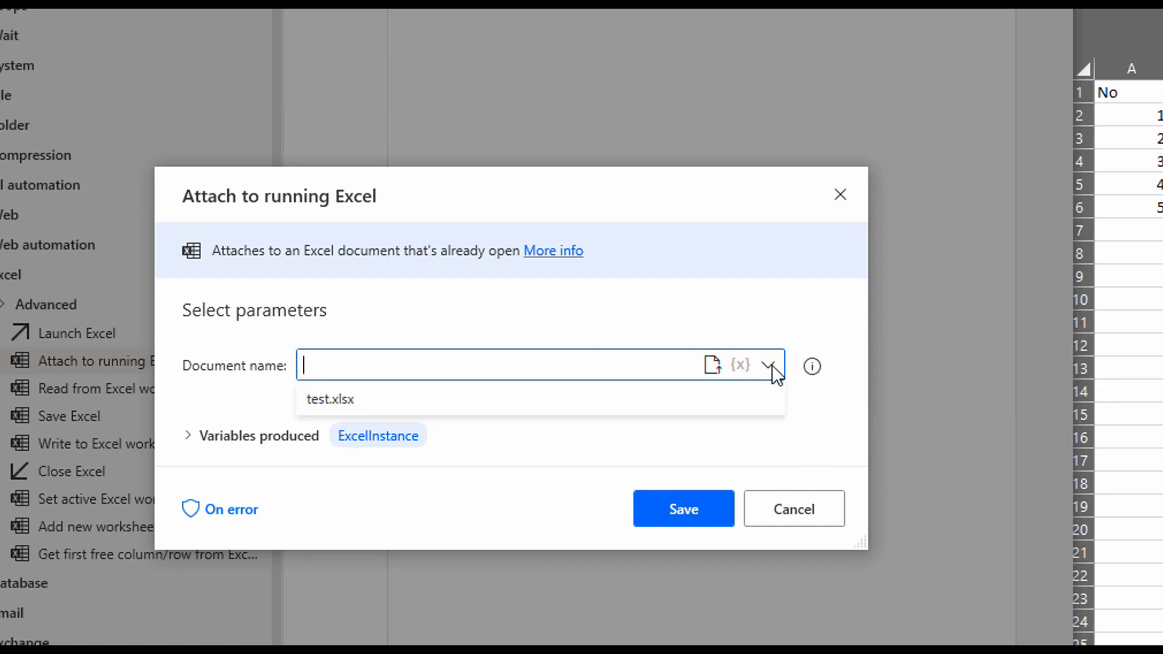
click(398, 399)
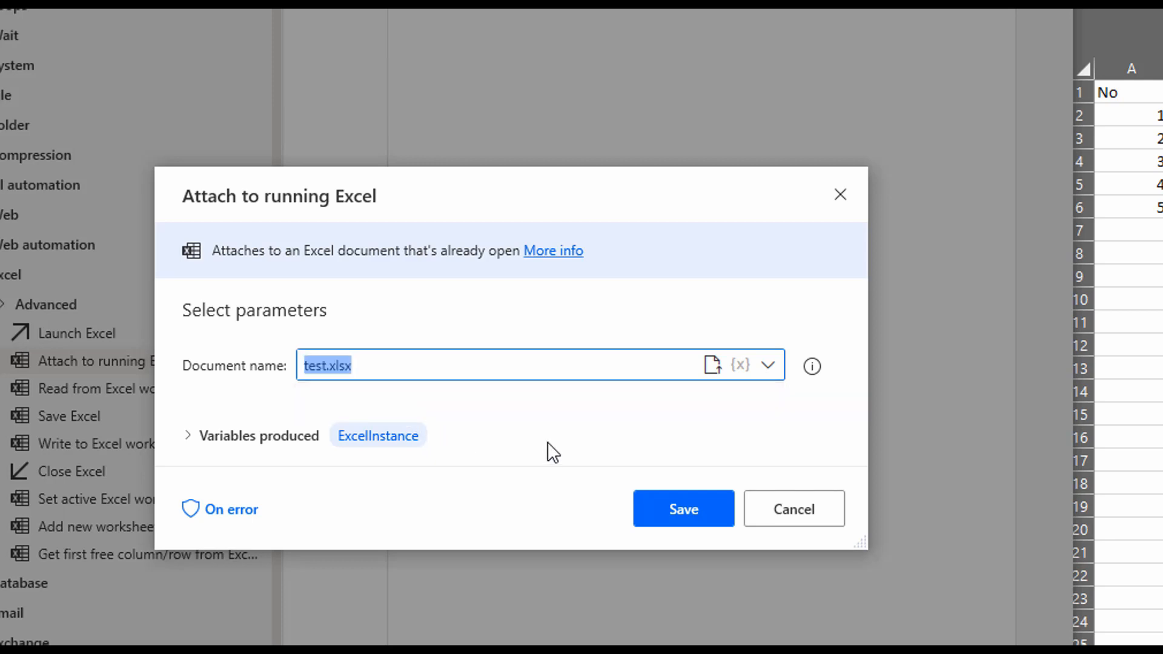
- Rename the variable produced by the attach action to TestExcel and save the action
click(405, 433)
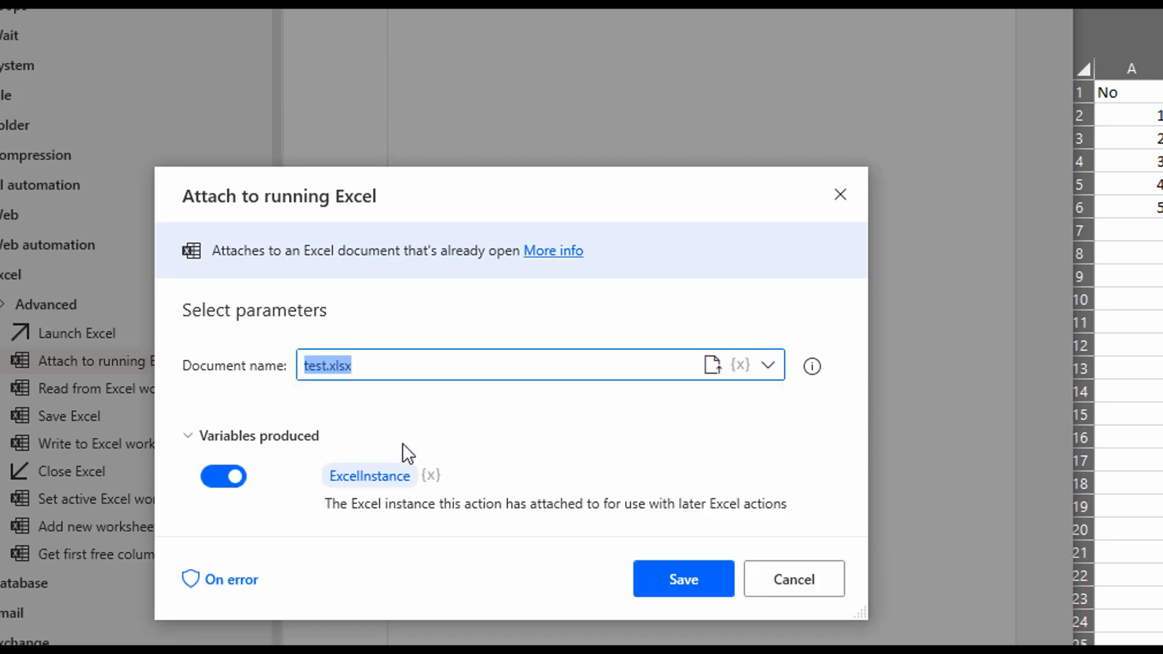
click(373, 479)
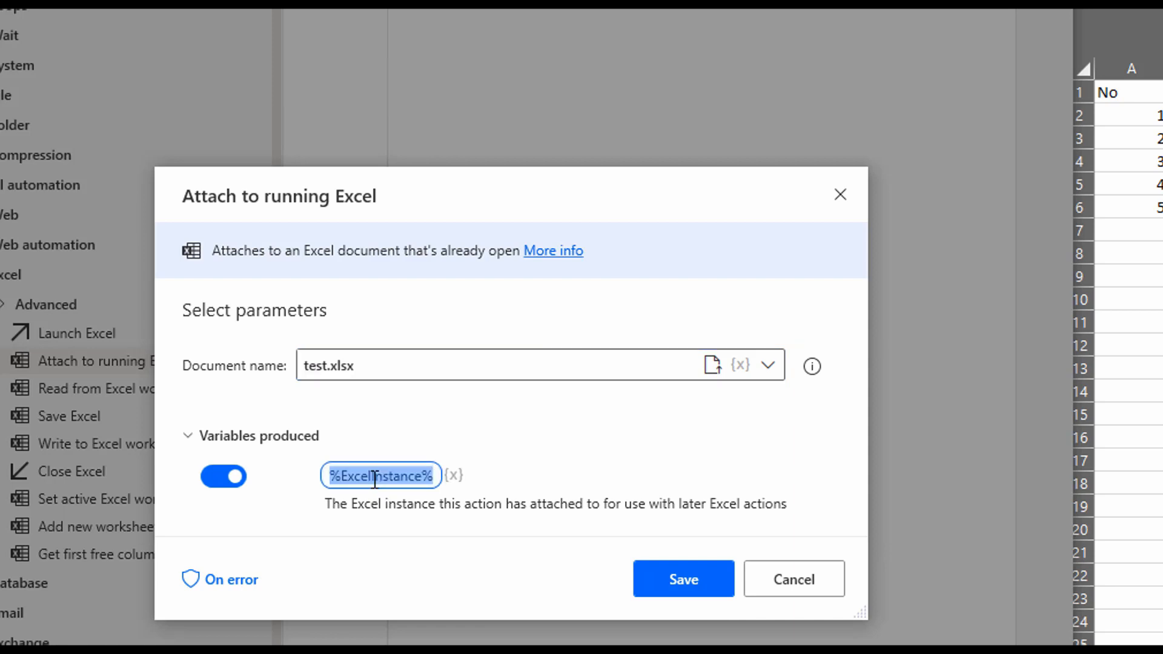
text(TestExc)
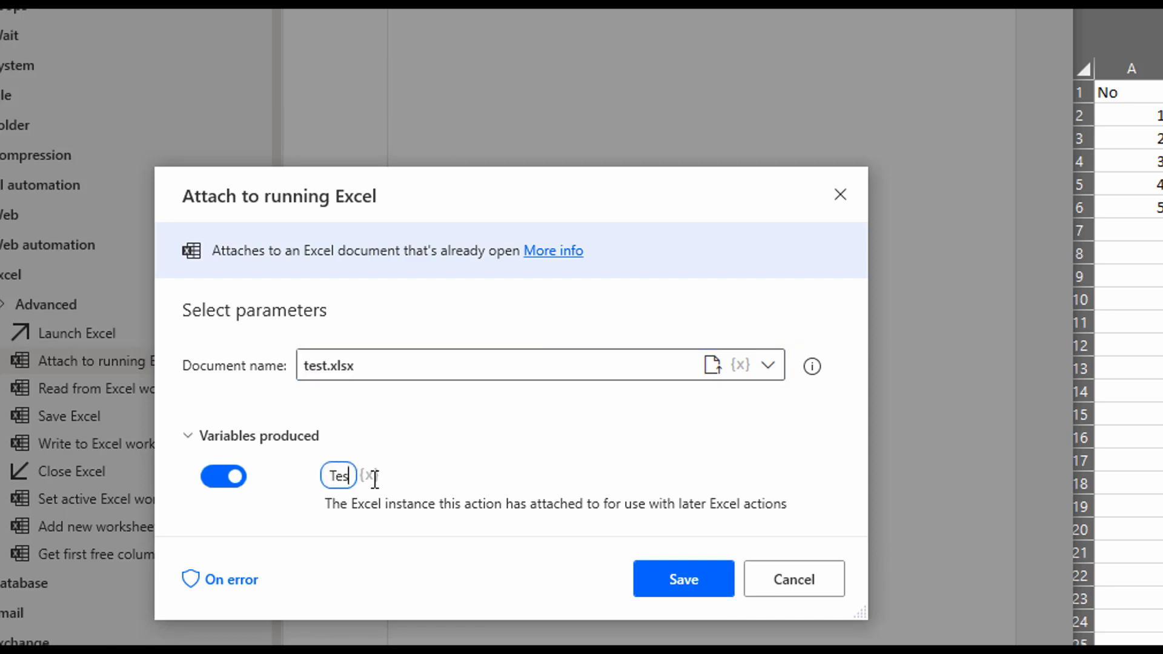
text(el)
key(Return)
click(700, 572)
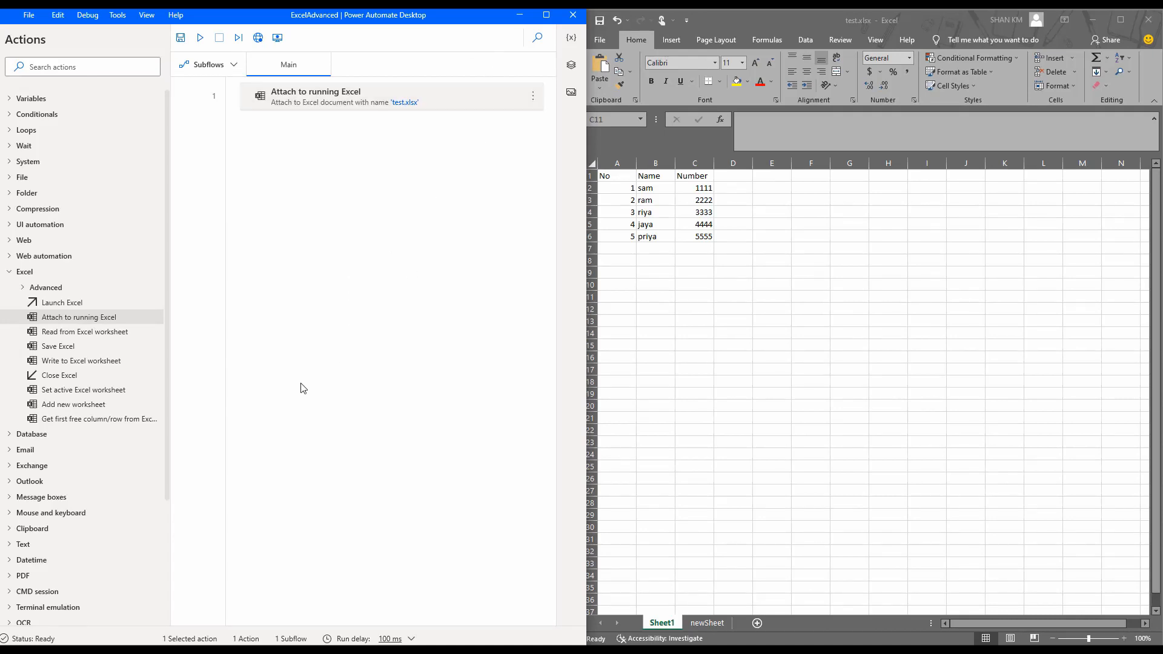
- Add a Get active Excel worksheet action that uses the TestExcel instance, keeping its default produced variables
click(24, 289)
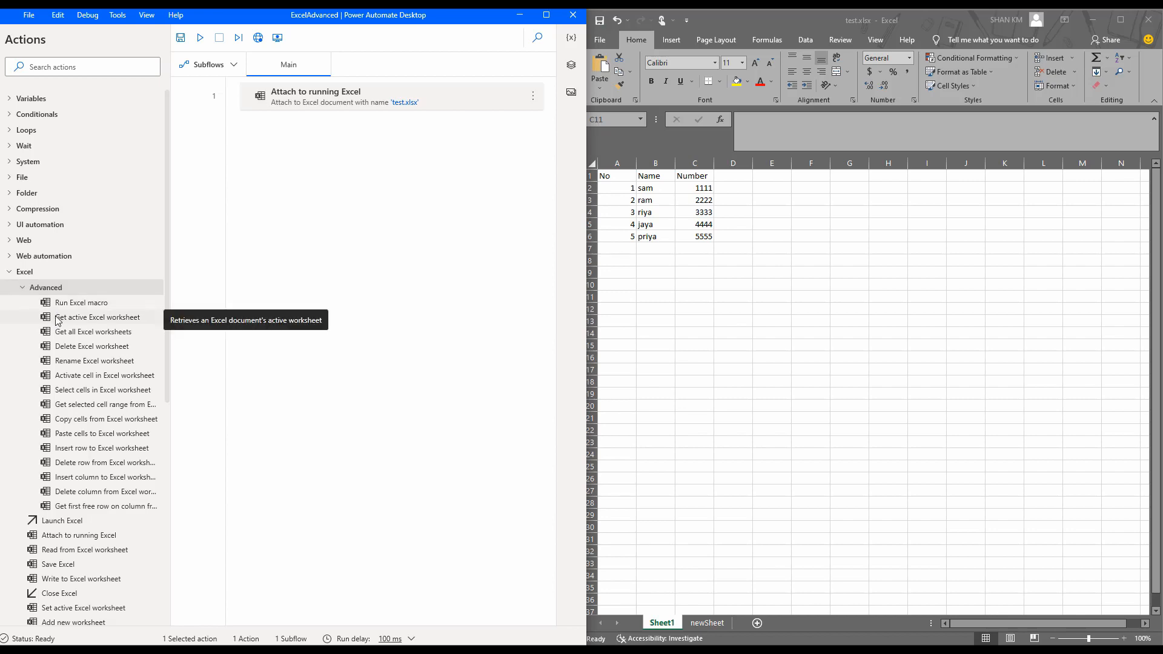
drag(59, 319, 320, 264)
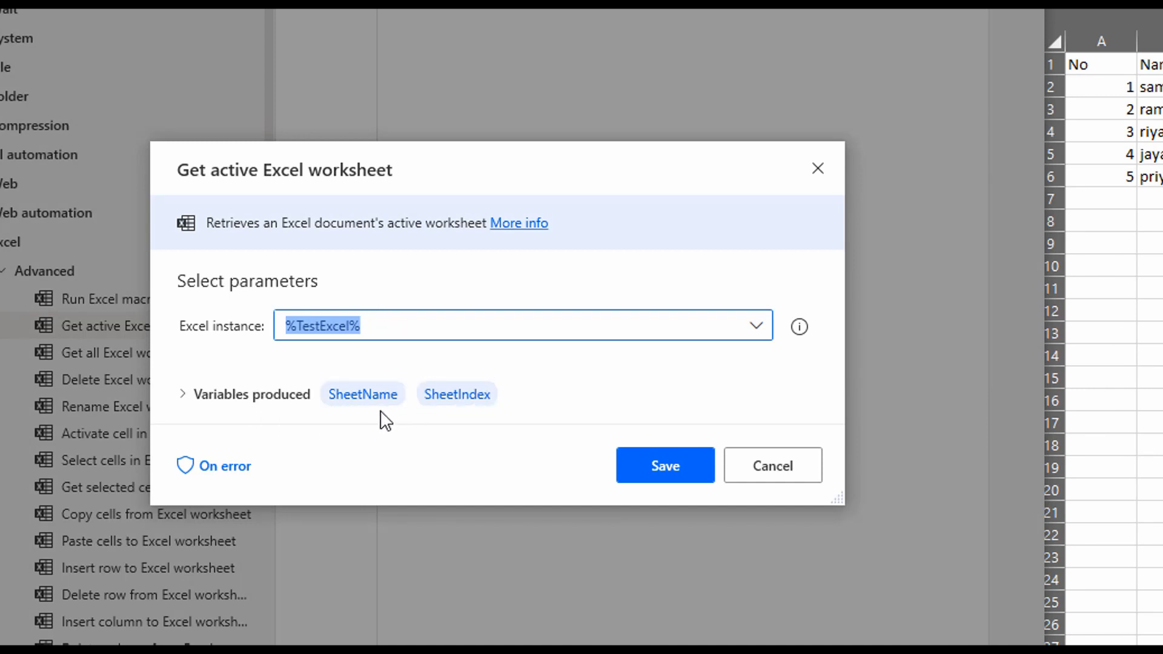
click(664, 468)
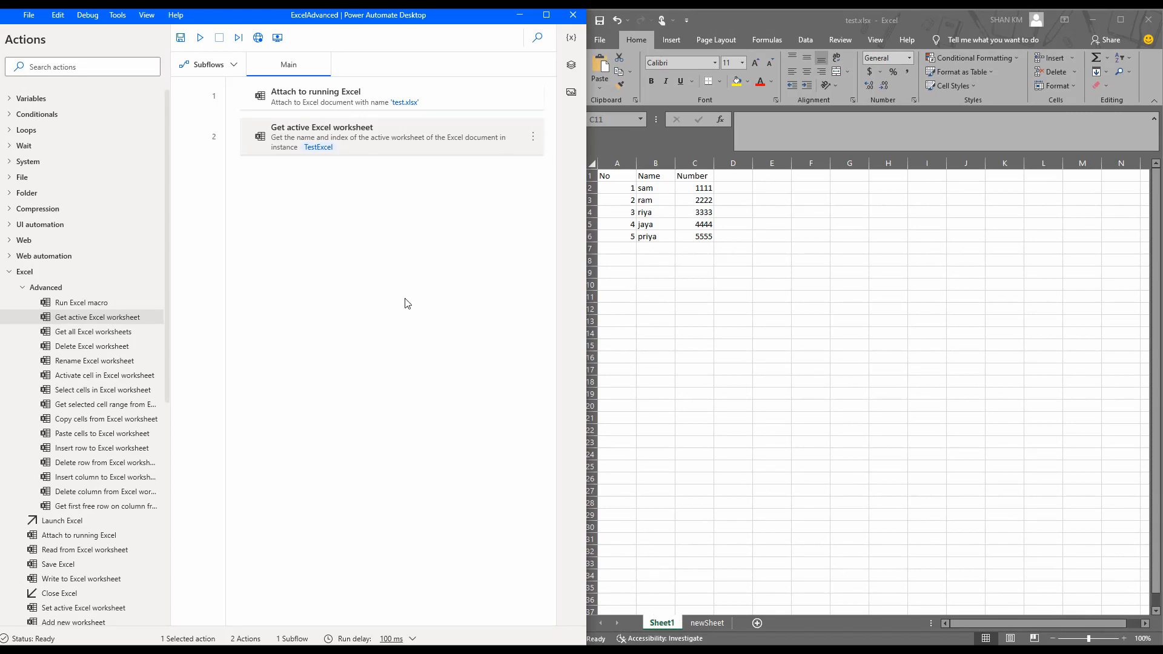
- Show the flow variables and run the flow once with Sheet1 active and once with newSheet active, returning to Sheet1
click(568, 47)
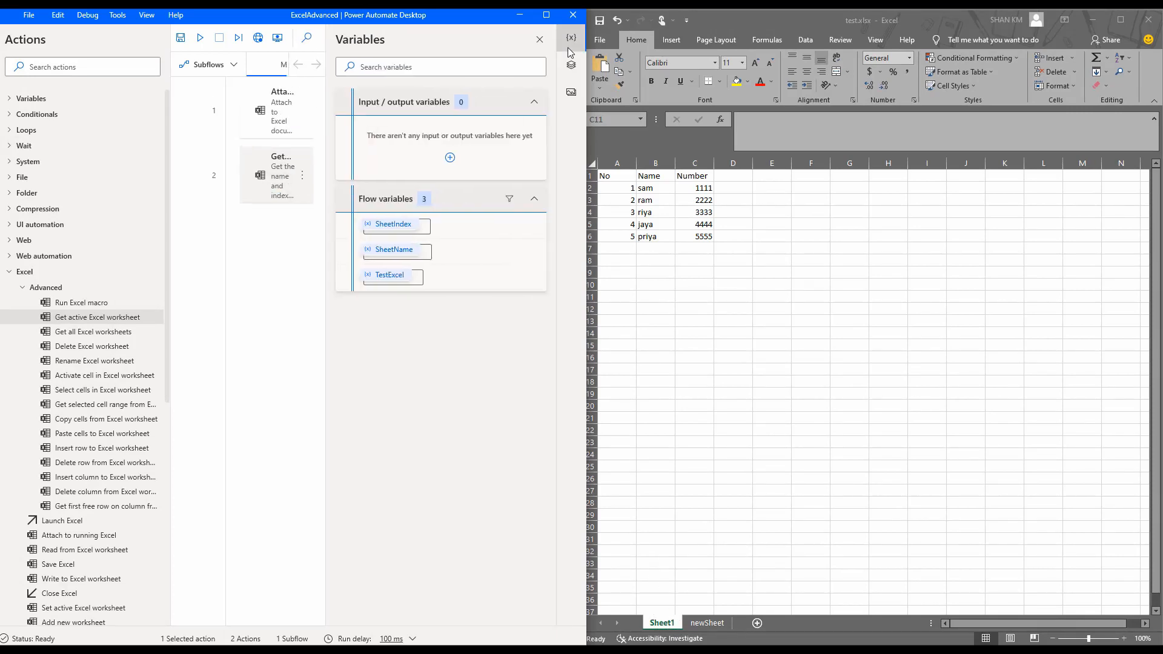
click(200, 38)
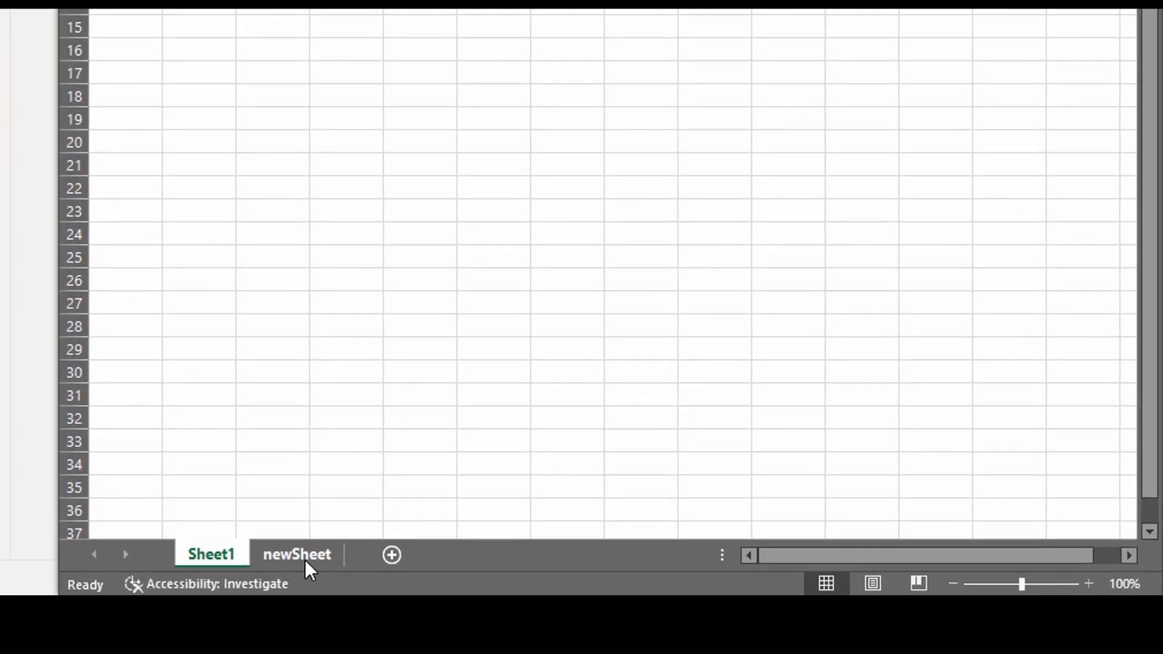
click(304, 560)
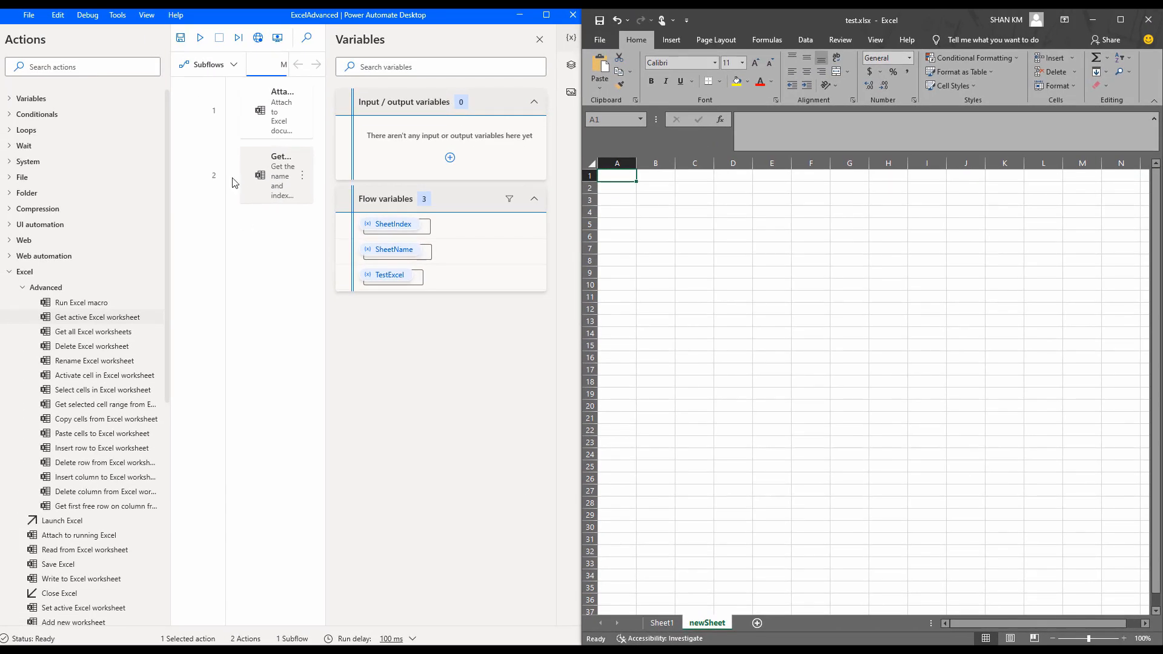
click(199, 41)
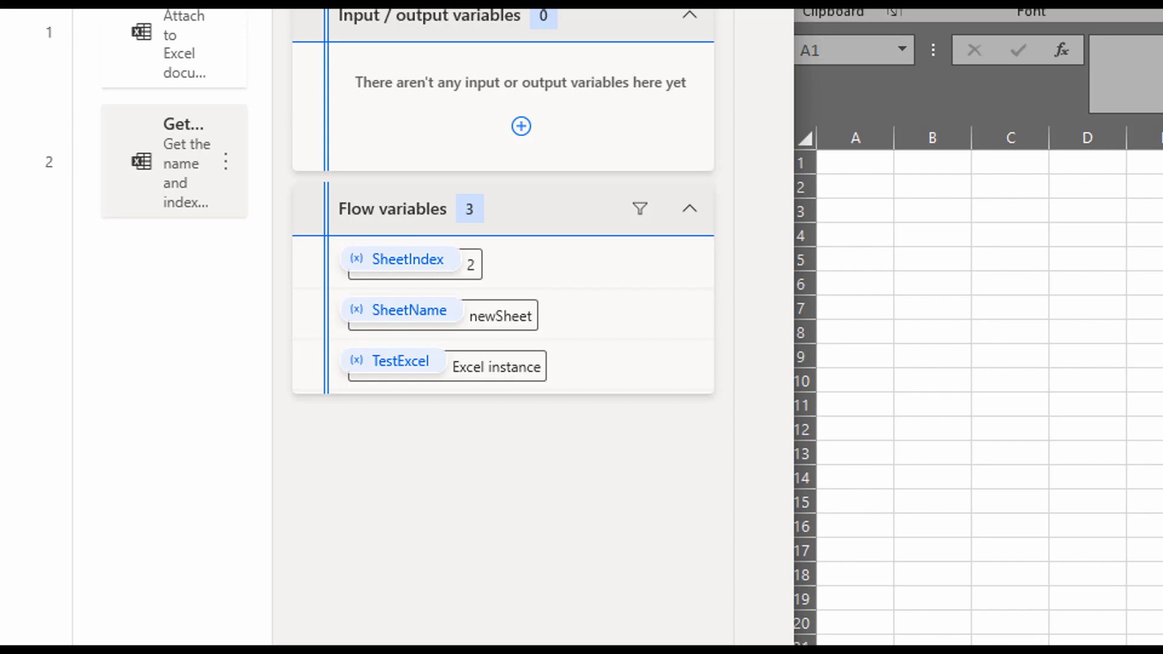
click(855, 163)
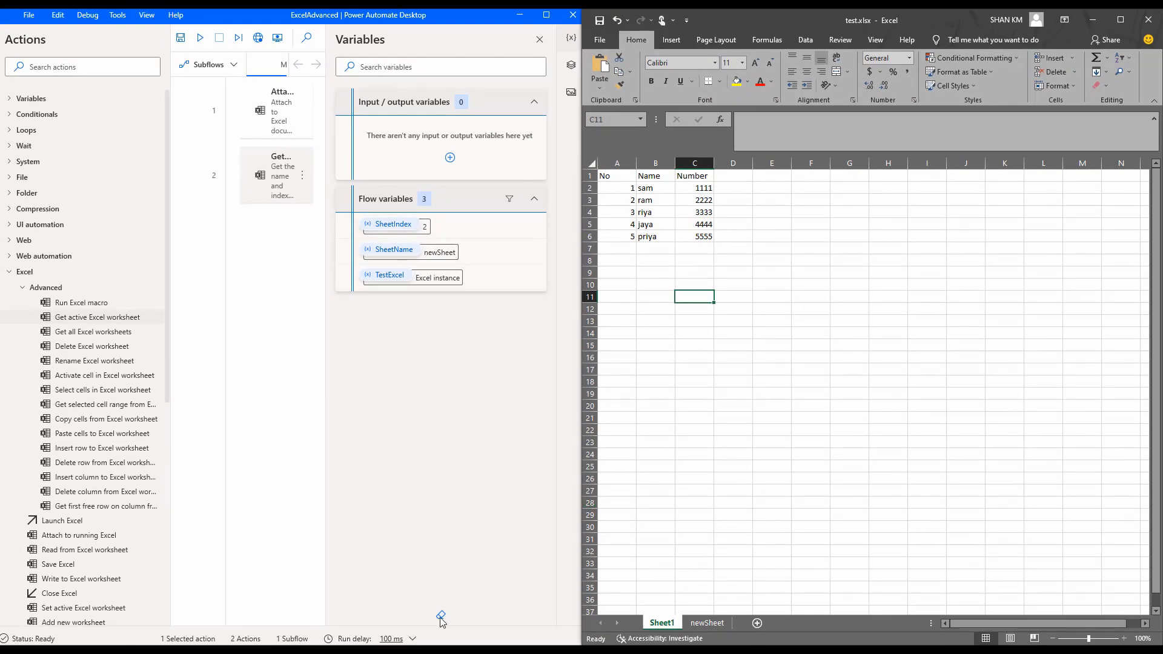
- Clear the flow variables' values, hide the variables, and delete the Get active Excel worksheet action
click(440, 615)
click(570, 38)
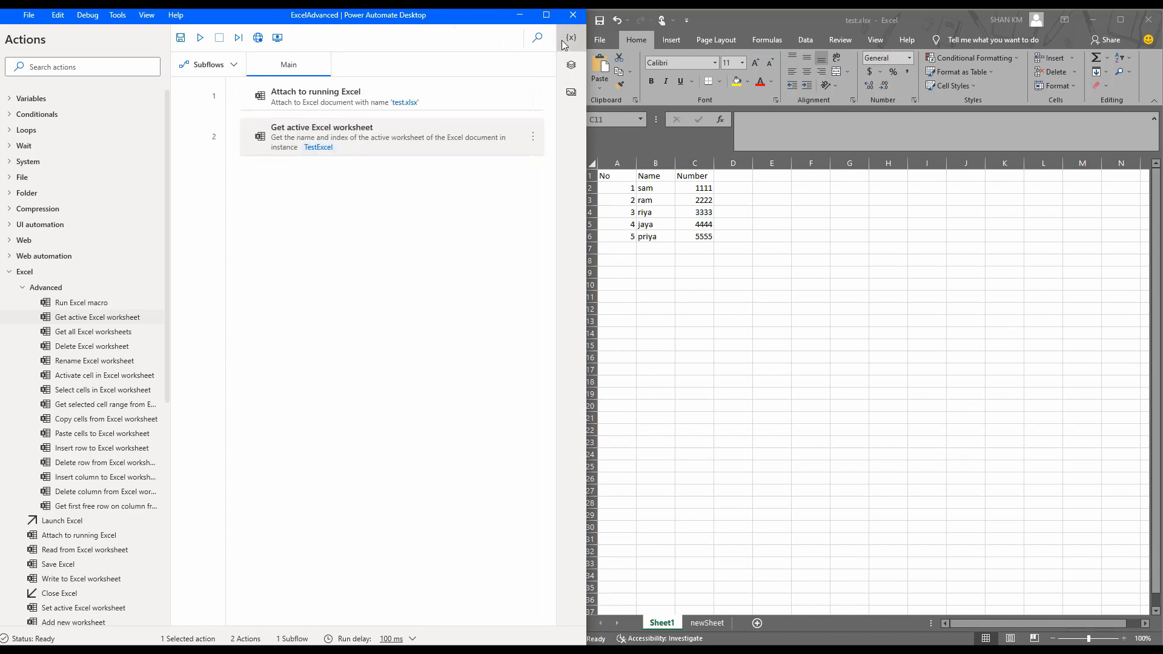
click(533, 134)
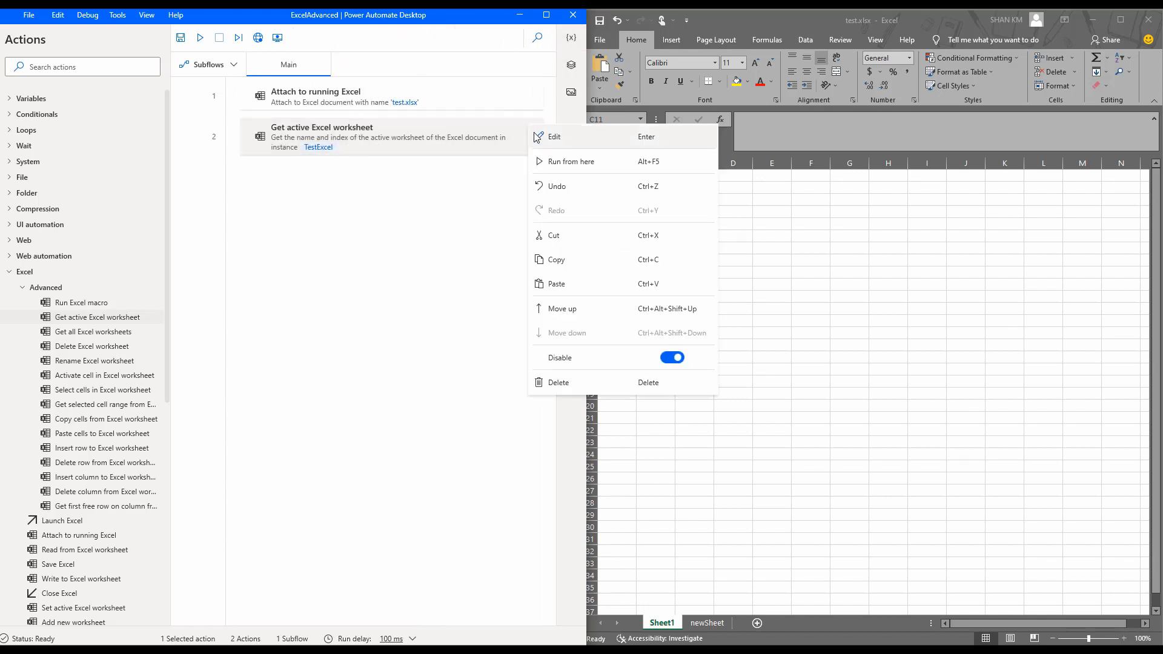
click(569, 381)
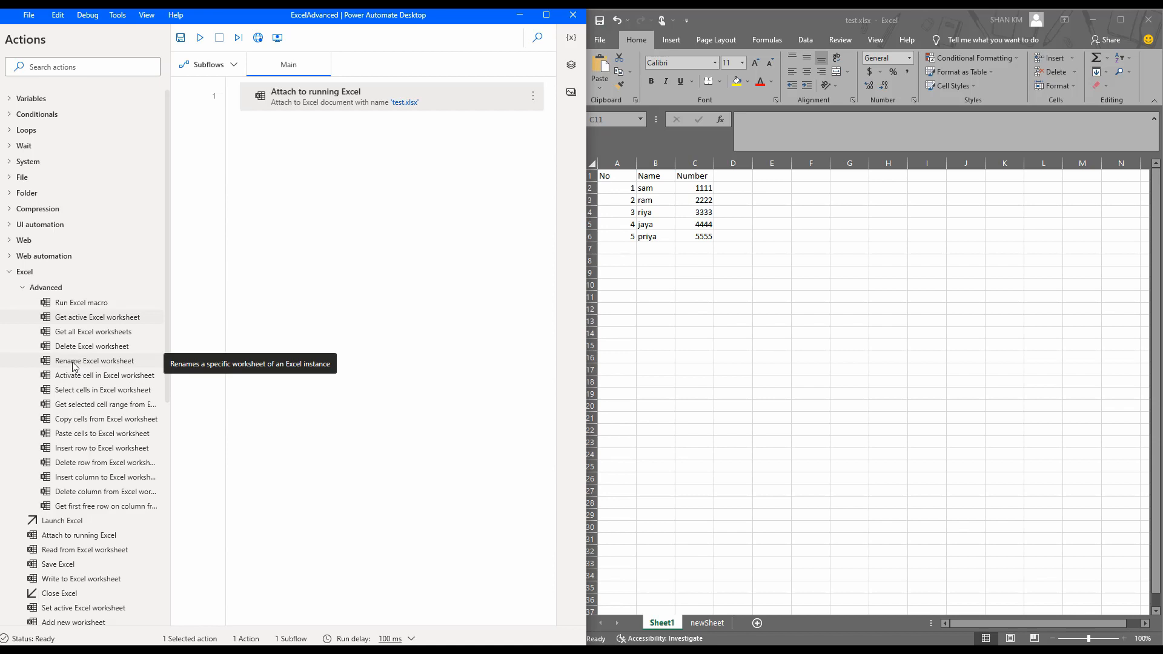
- Add a Rename Excel worksheet action for the TestExcel instance, keeping Name as the way to identify the worksheet
drag(73, 366, 387, 233)
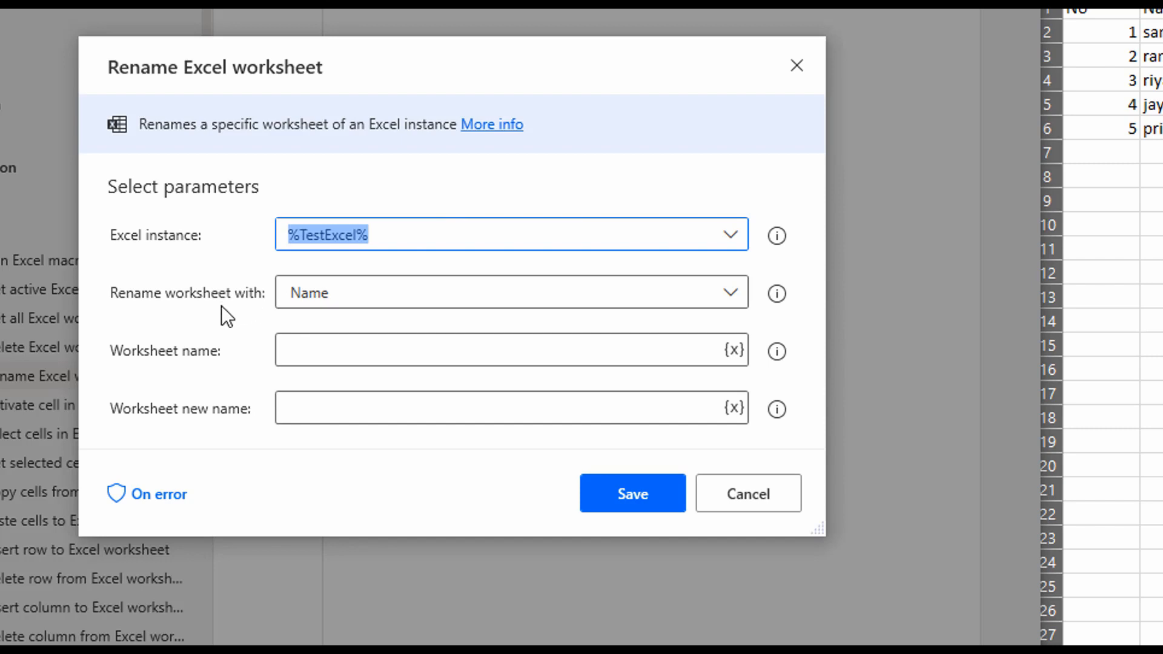
click(325, 297)
click(325, 297)
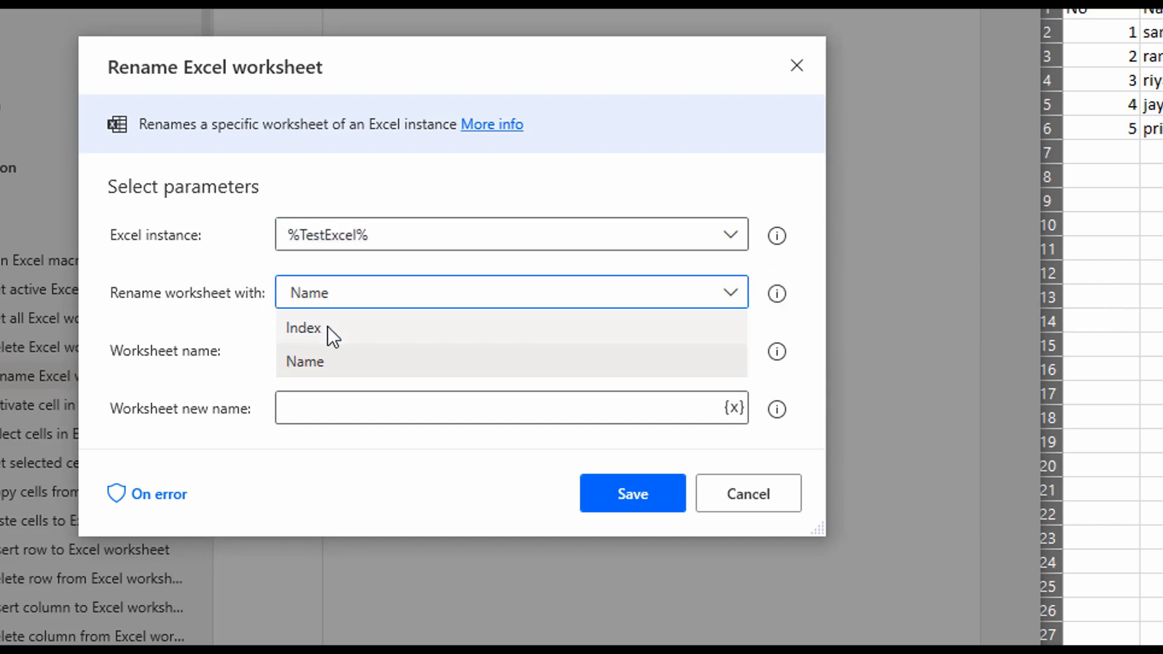
click(370, 292)
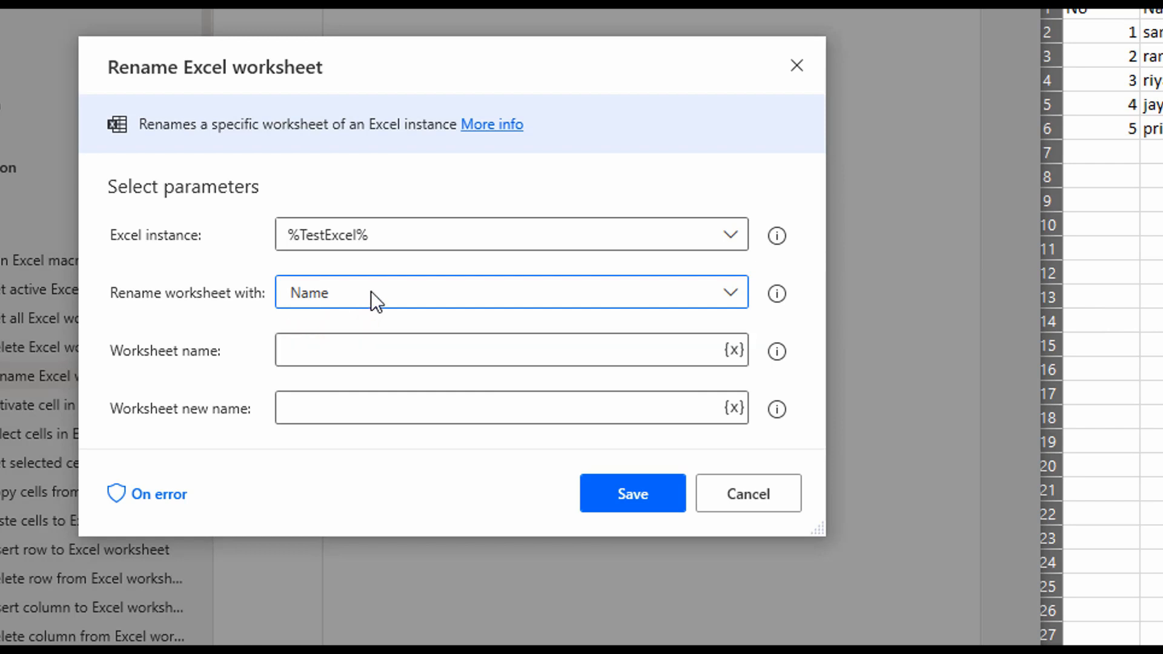
- Set the rename action to change worksheet Sheet1 to the new name FirstSheet and save it
click(356, 350)
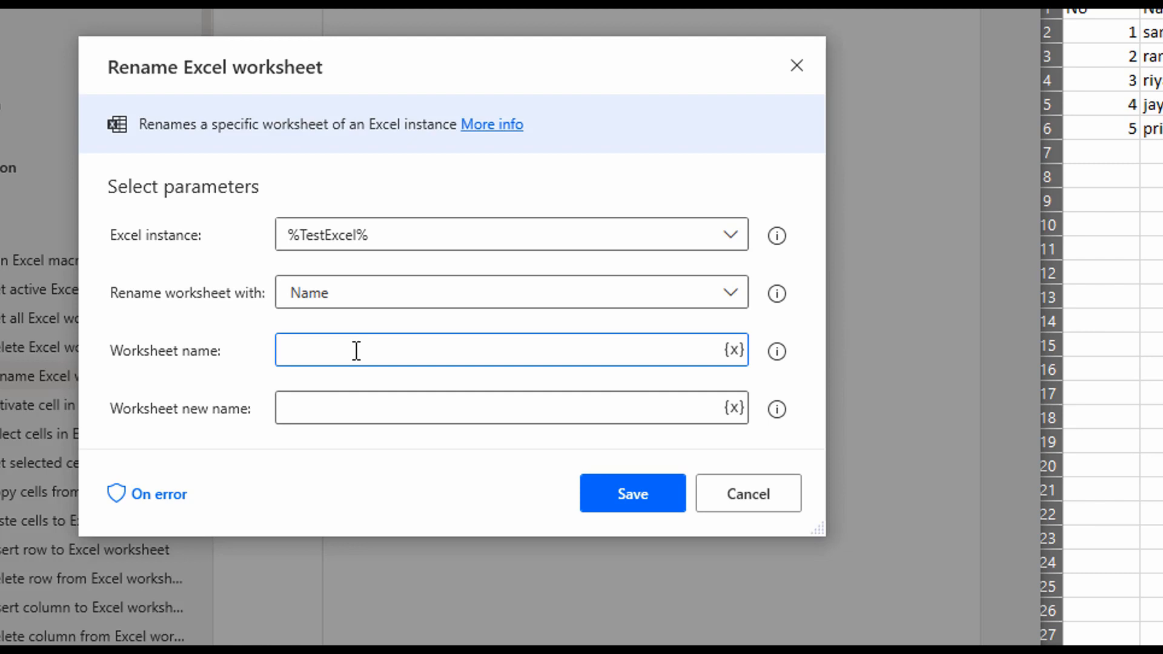
text(Sheet1)
click(383, 409)
text(First)
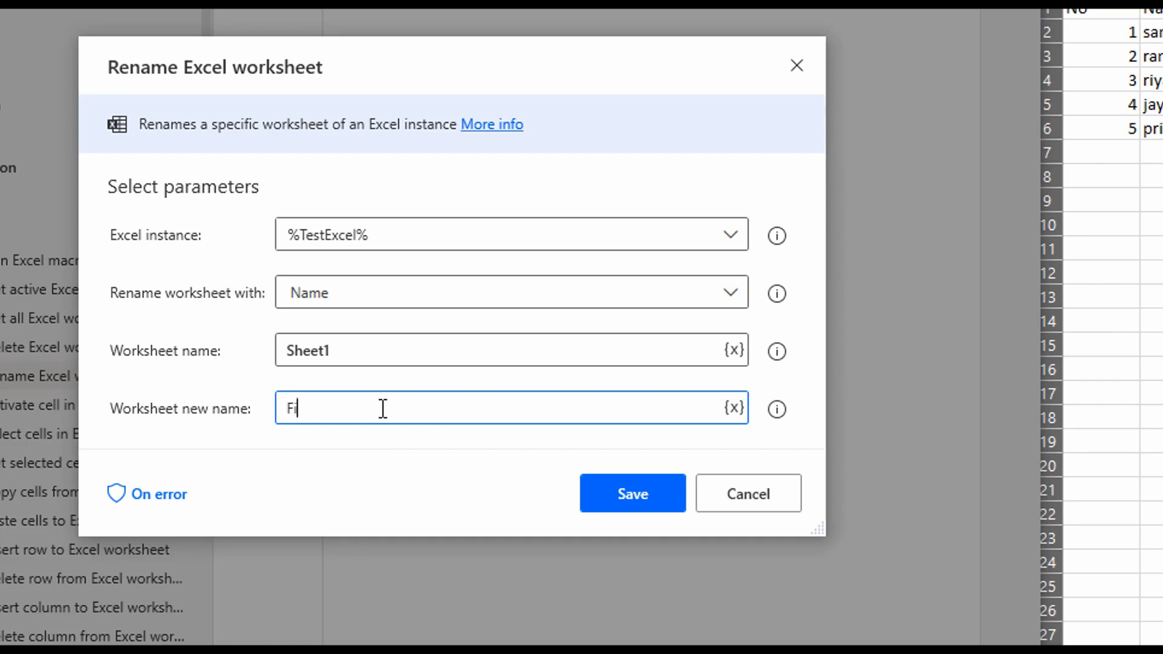
text(Sheet)
click(618, 496)
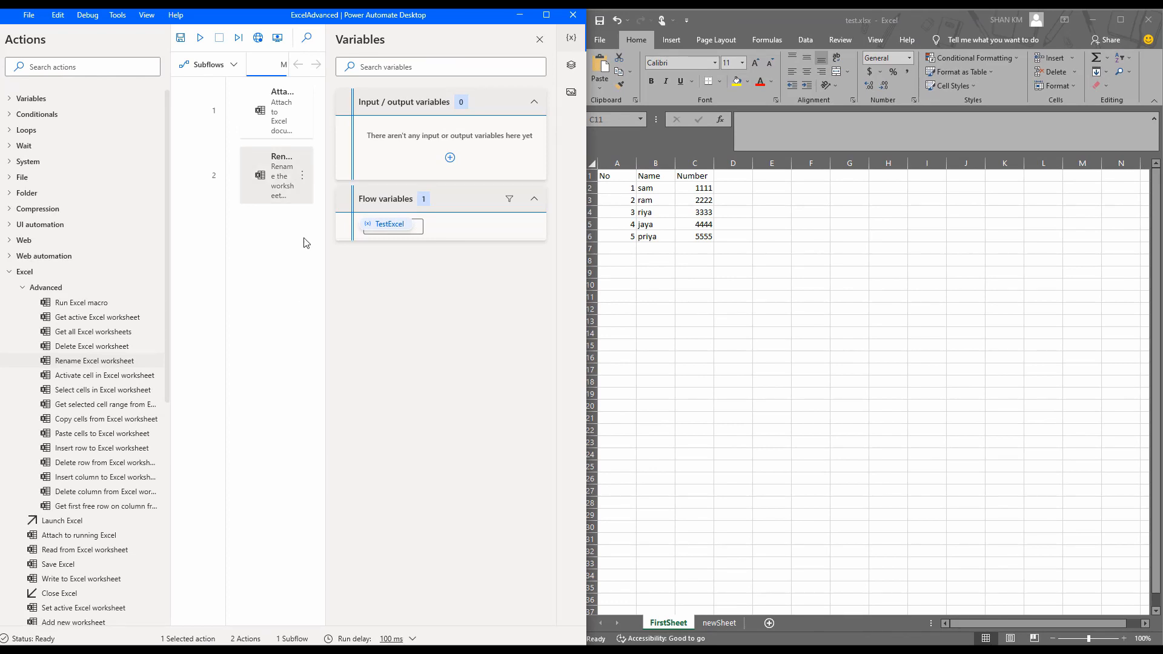
- Hide the flow variables, reopen the Rename Excel worksheet action, and set it to identify the worksheet by Index
click(302, 178)
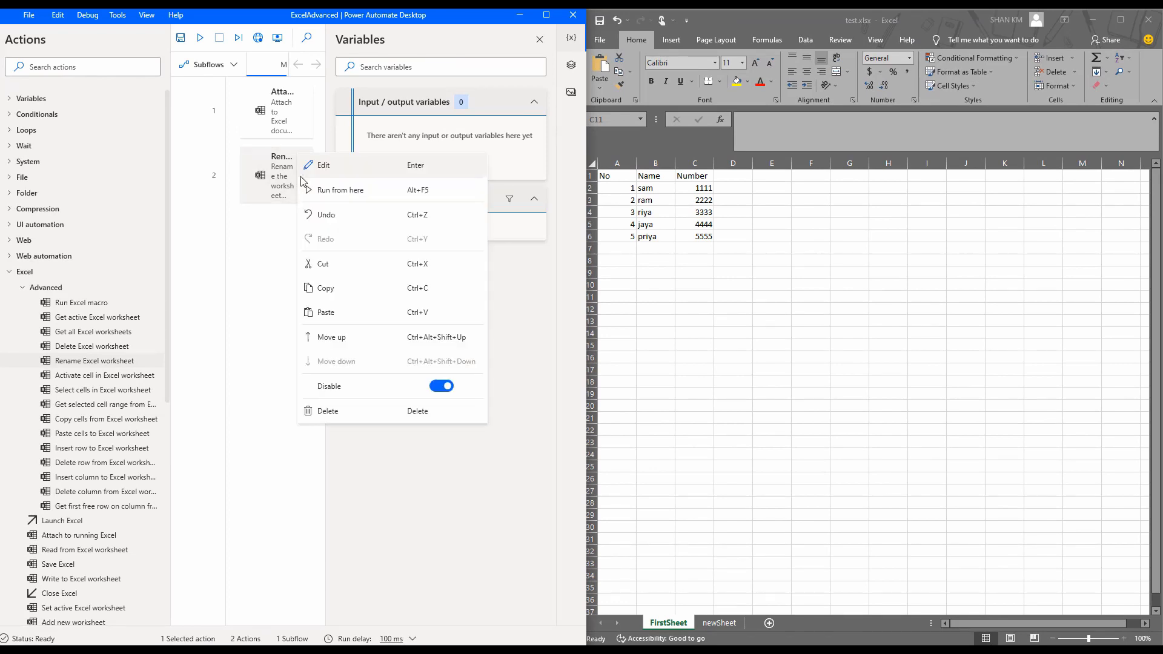
click(273, 185)
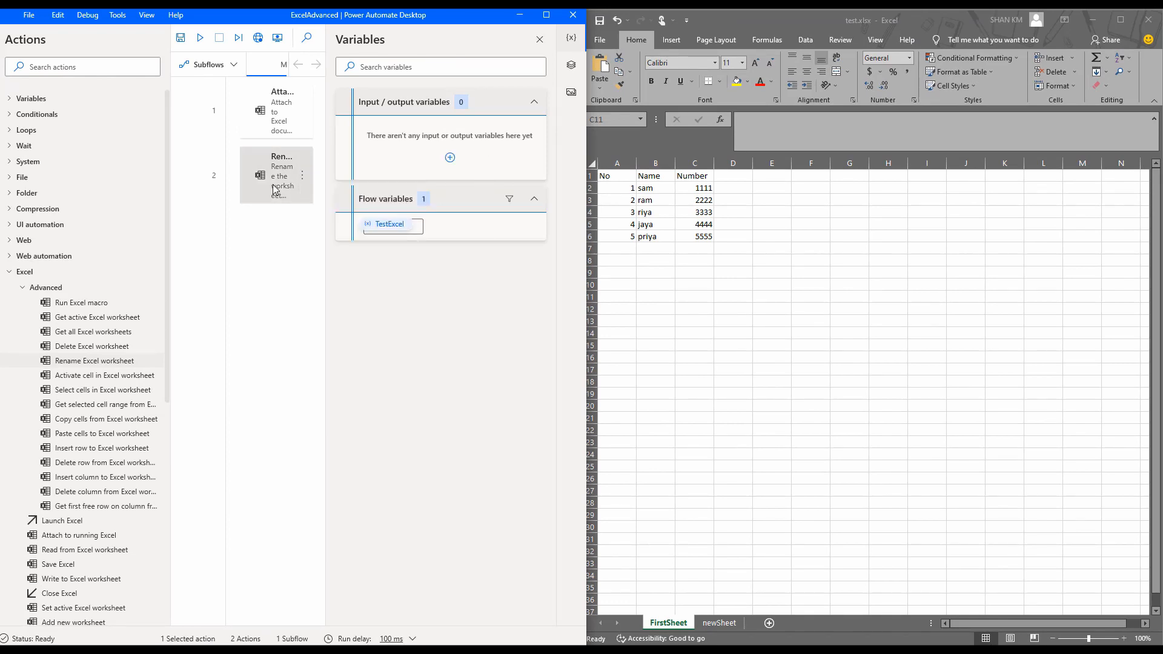
click(563, 44)
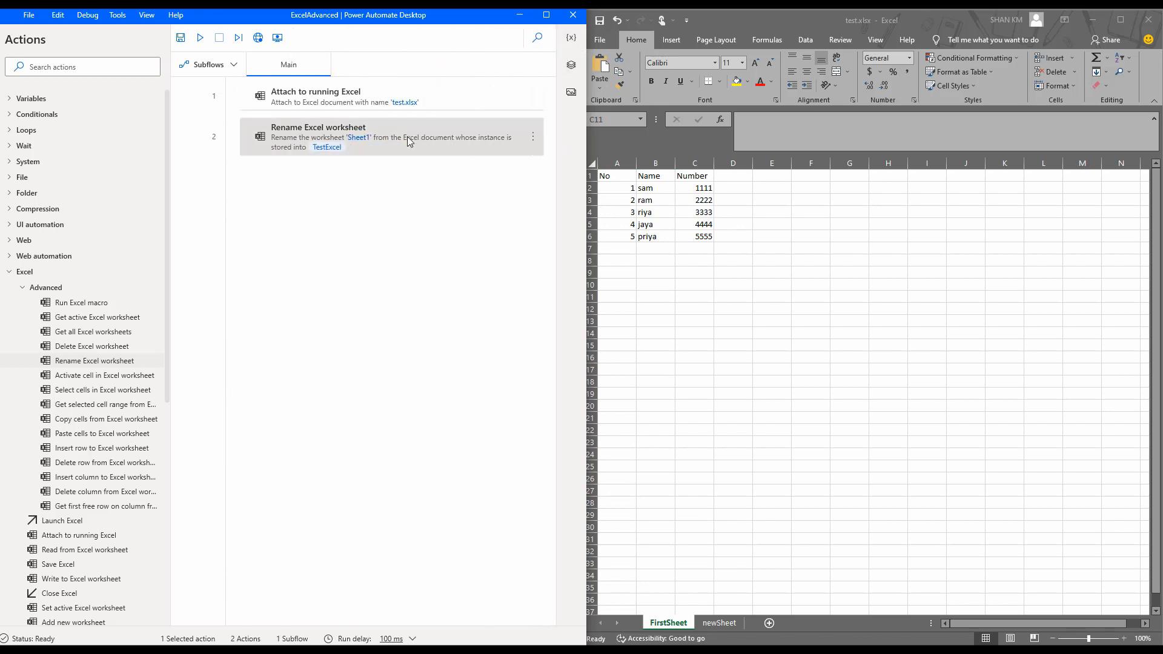
double_click(380, 148)
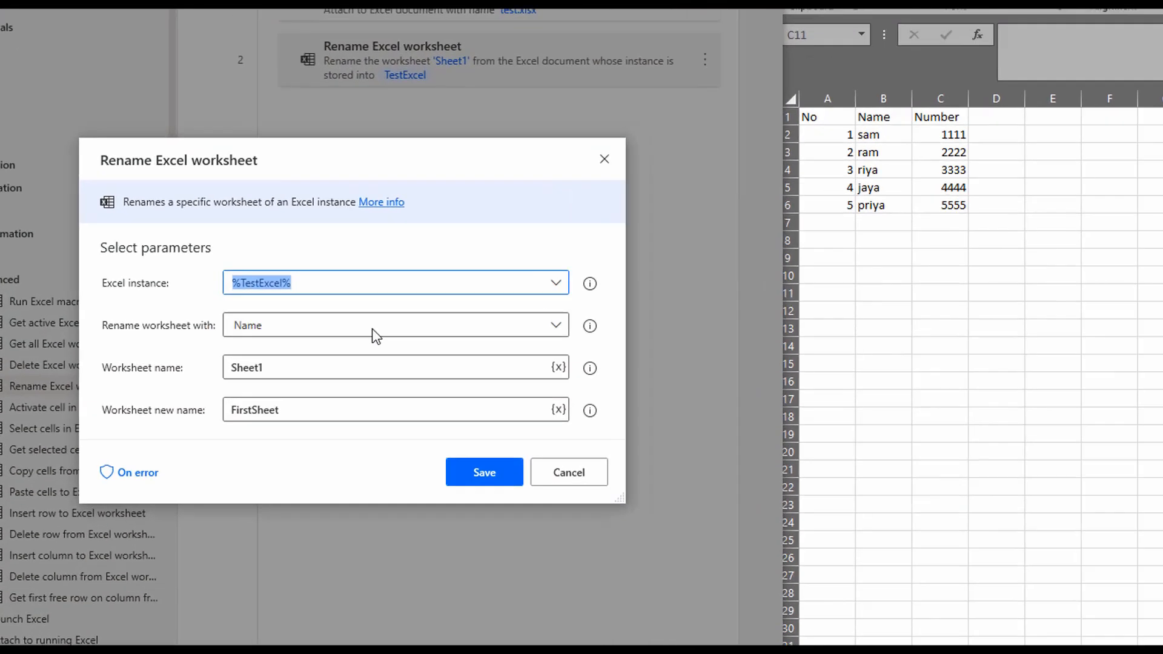
click(339, 320)
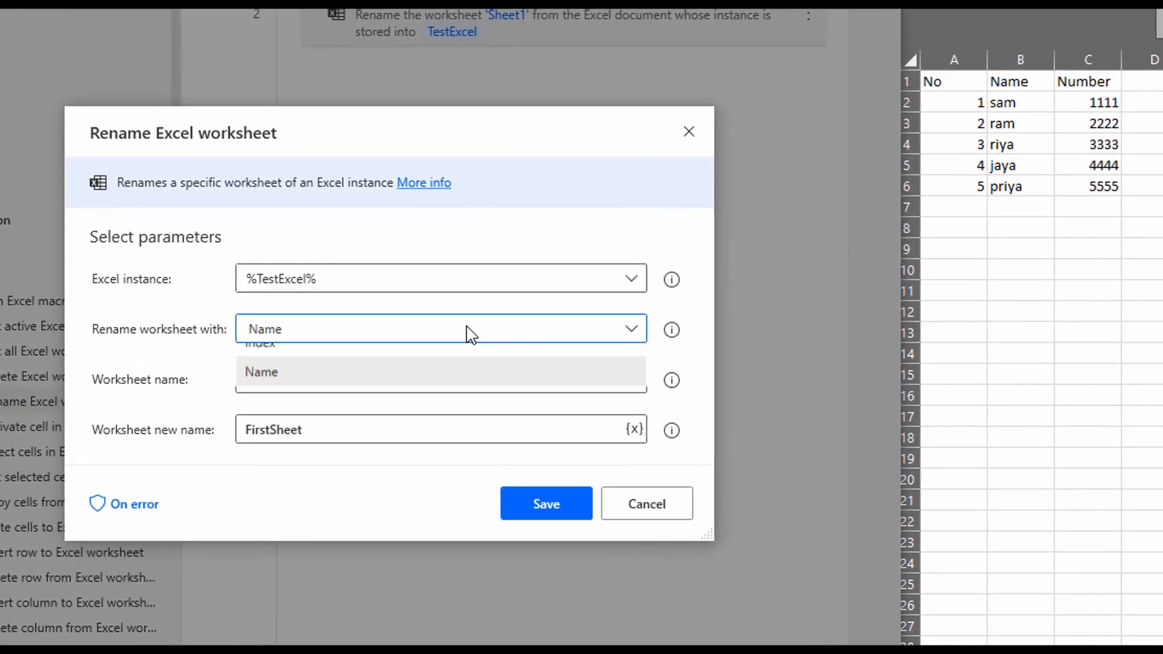
click(440, 364)
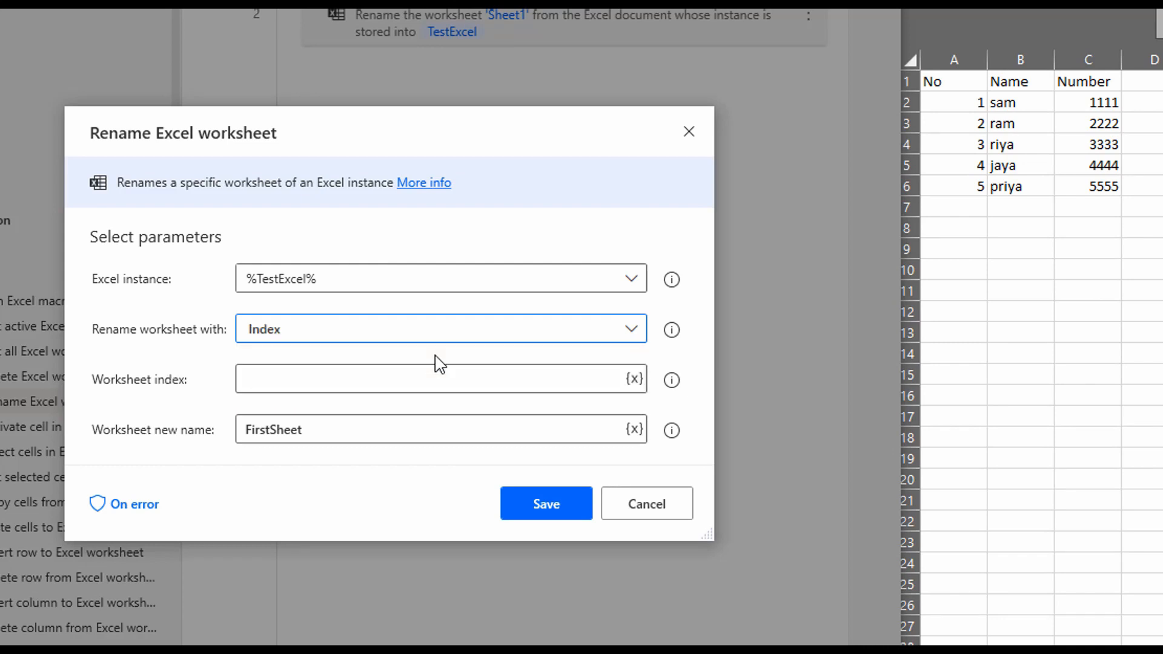
- Set the rename action's worksheet index to 2 and its new name to SecondSheet, and save it
click(407, 377)
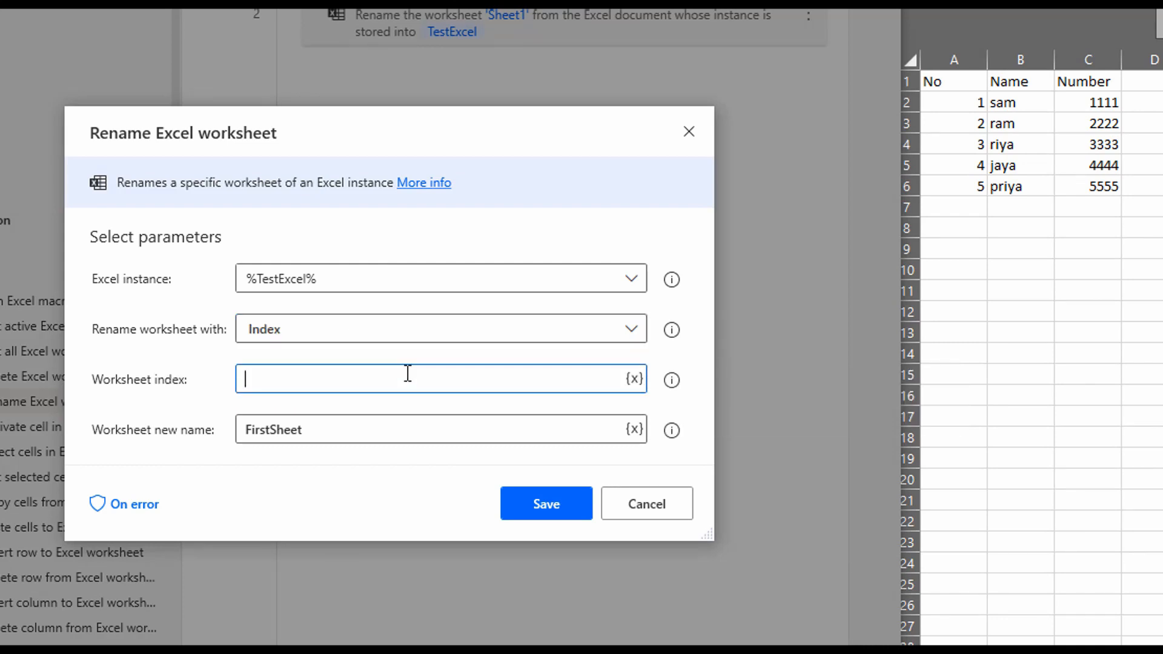
text(2)
click(406, 423)
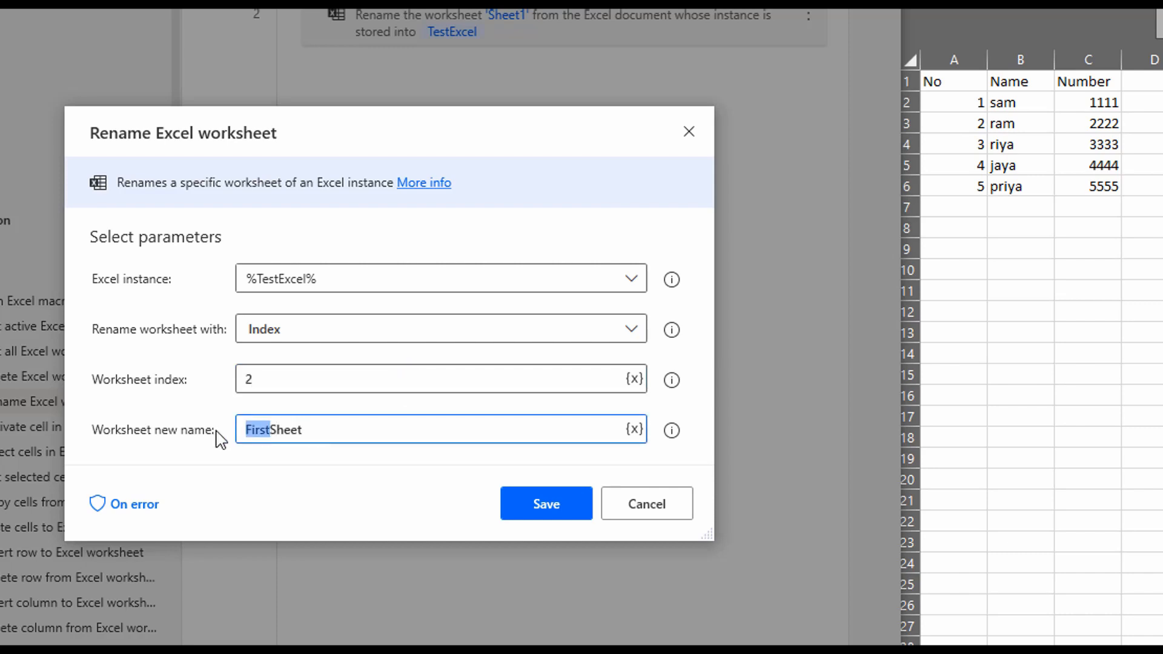
text(Second)
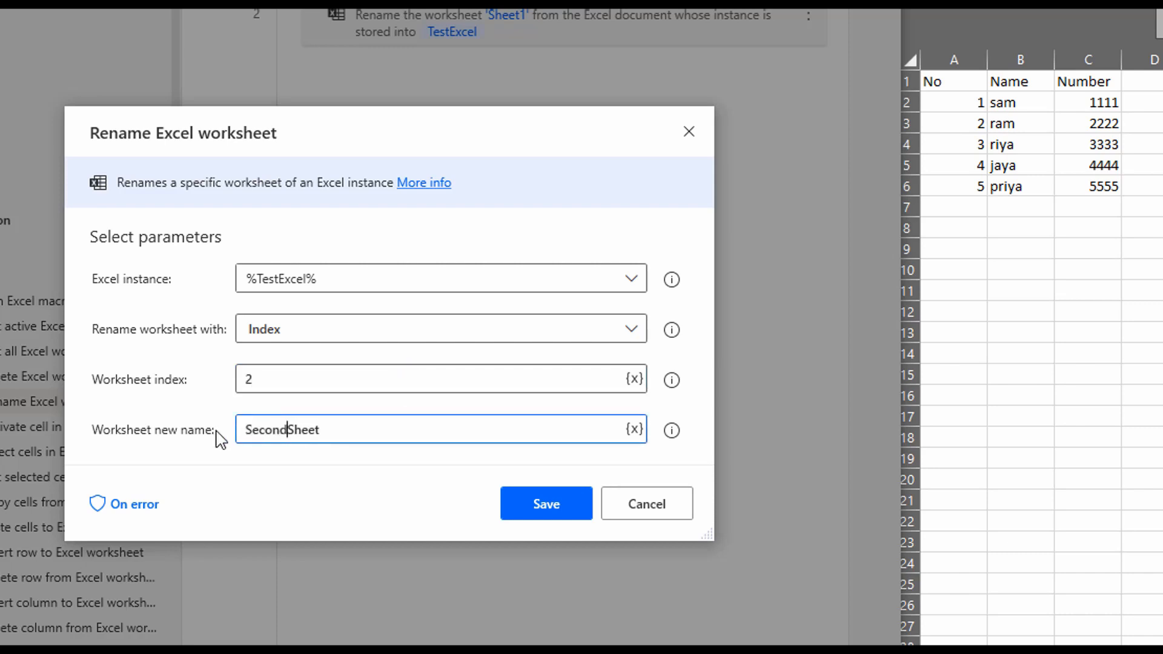
click(546, 505)
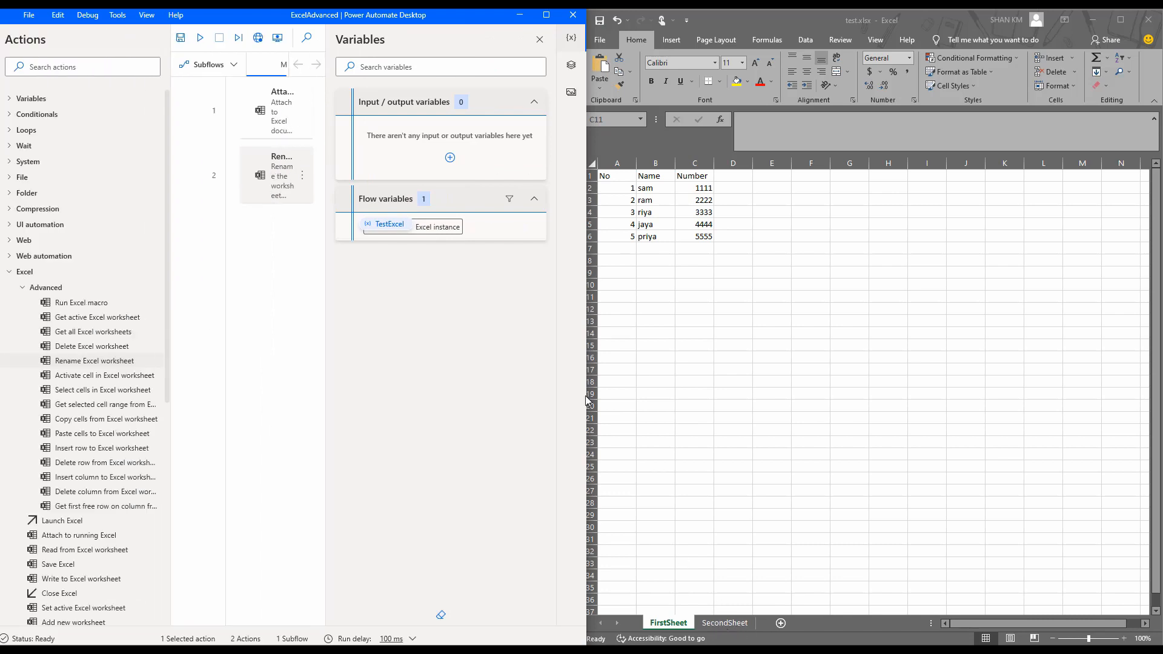
- Hide the flow variables and delete the Rename Excel worksheet action from the flow
click(570, 38)
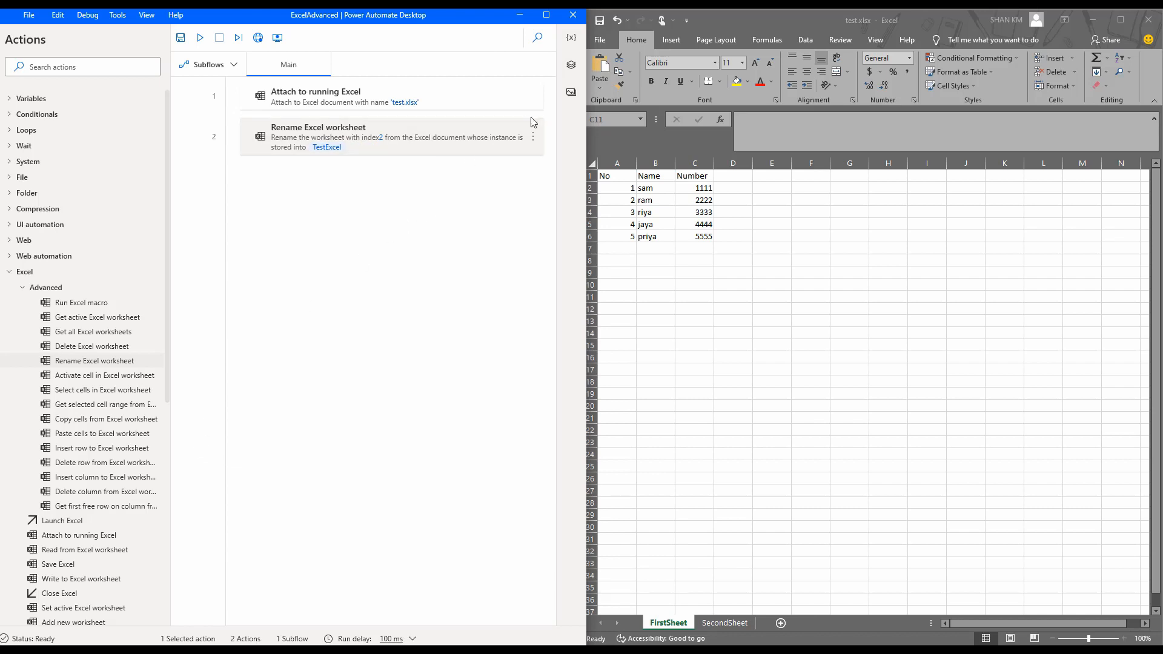
click(533, 136)
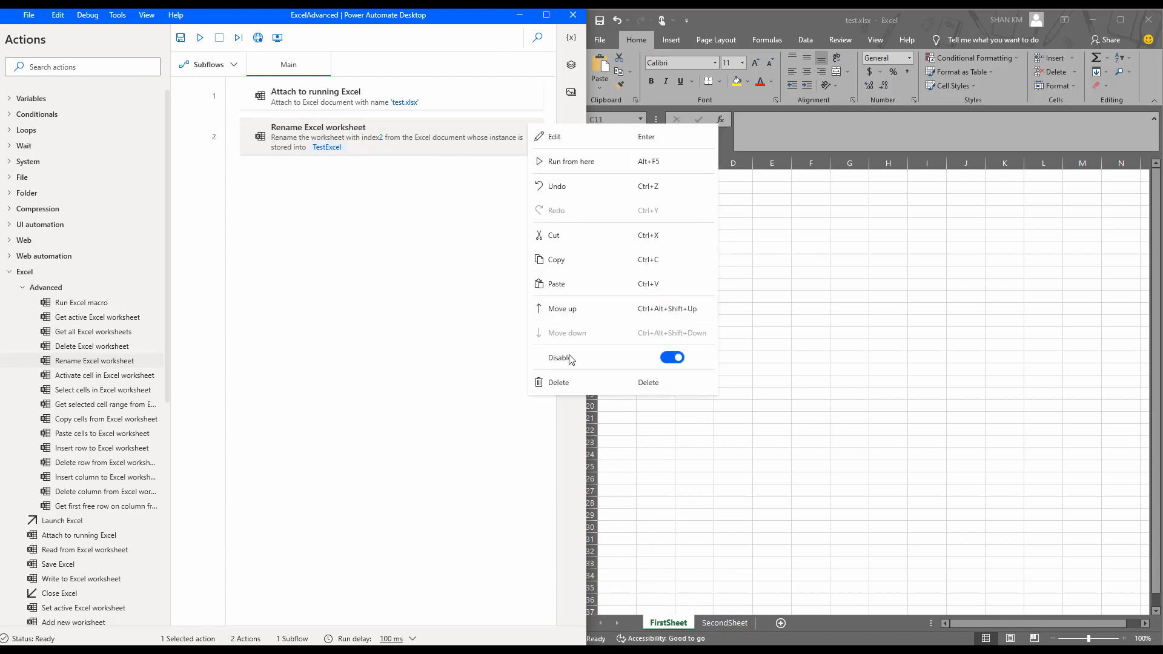
click(569, 383)
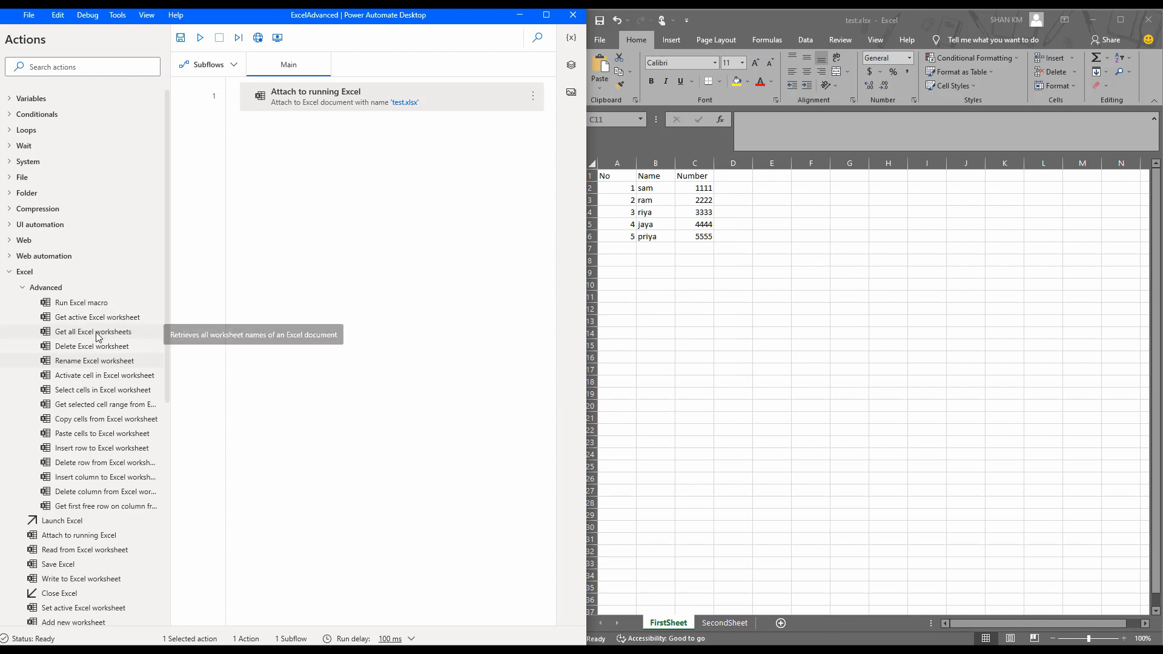
- Add a Get all Excel worksheets action for the TestExcel instance and view the items in the SheetNames variable after a run
drag(96, 334, 336, 215)
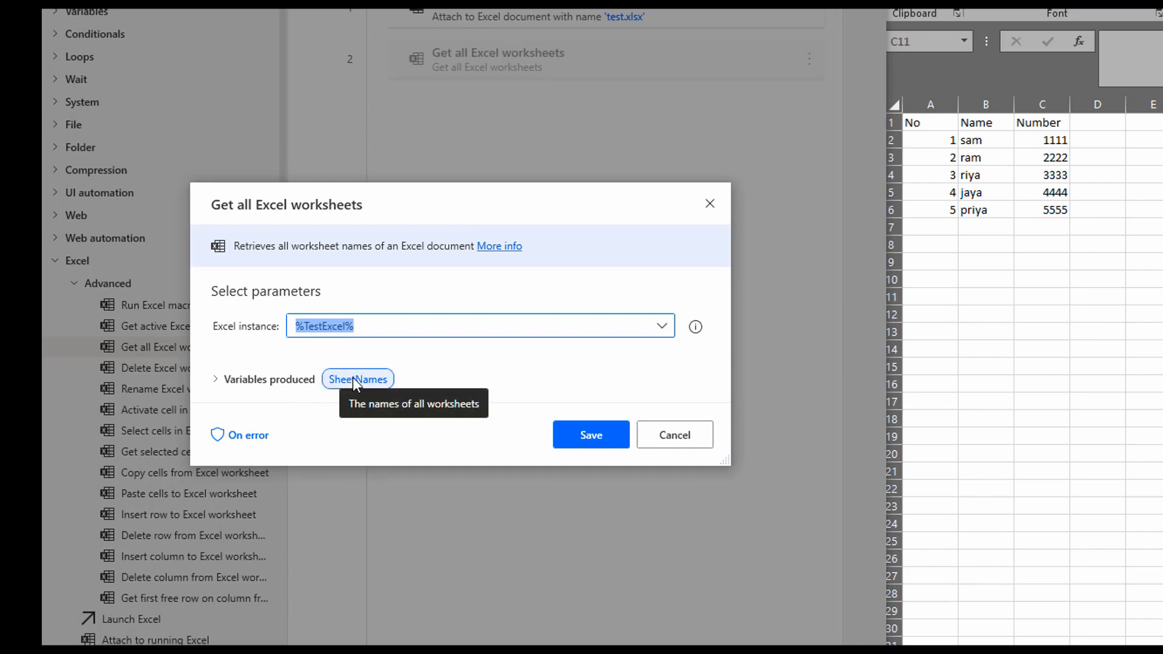
click(602, 433)
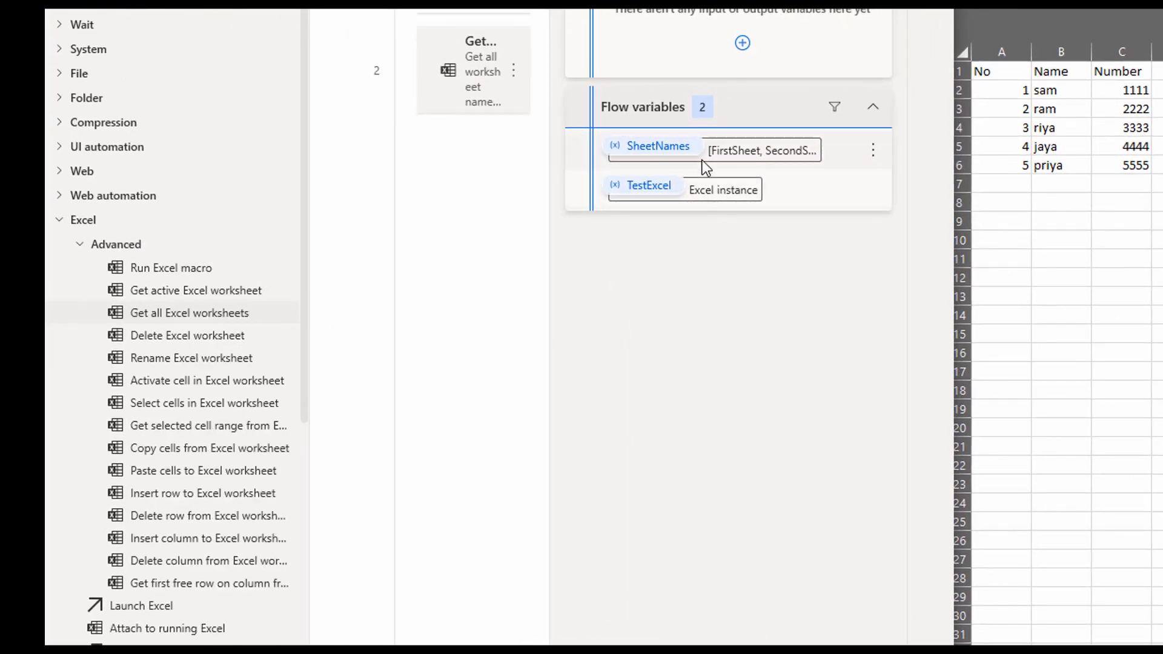
double_click(708, 150)
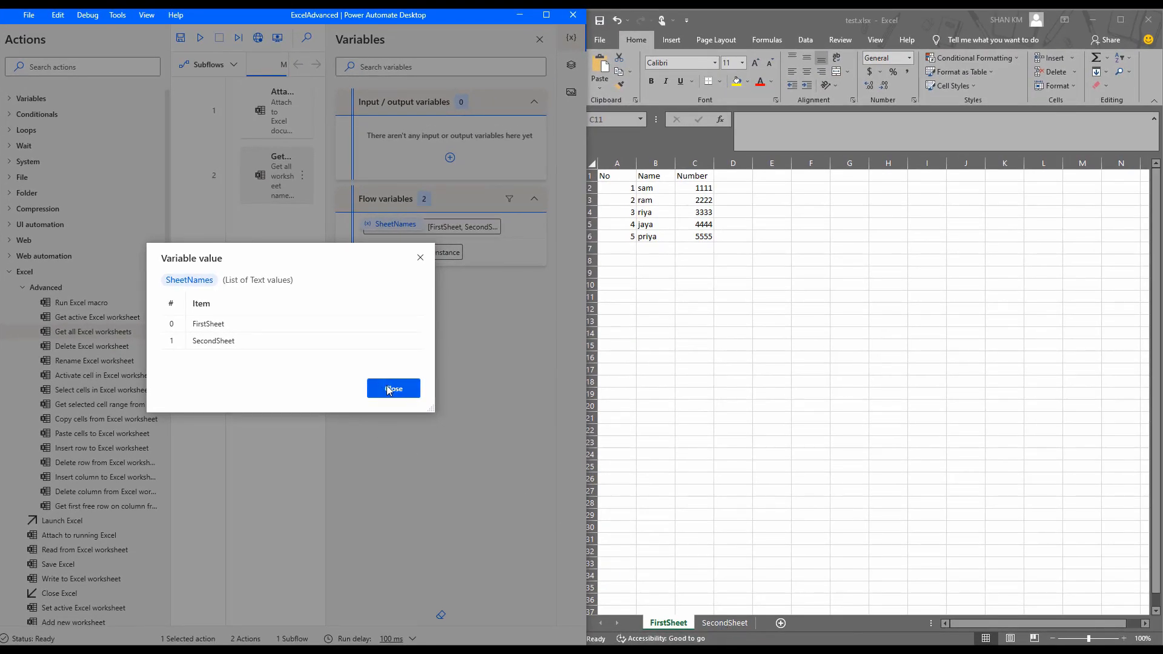
click(389, 389)
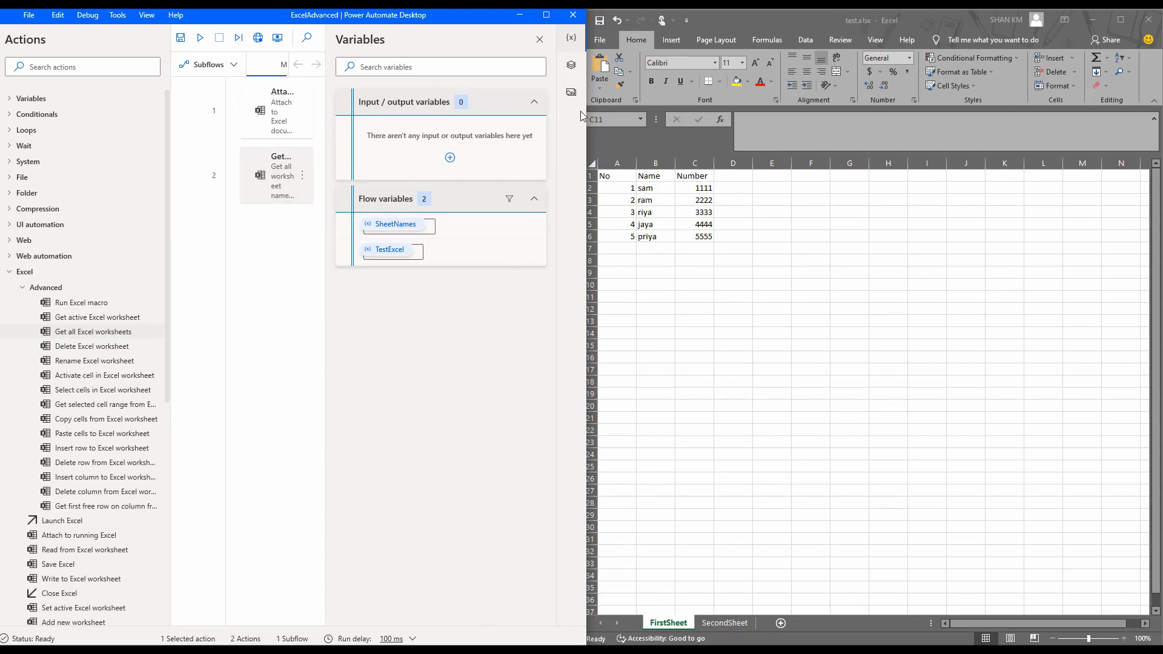
- Hide the flow variables and delete the Get all Excel worksheets action from the flow
click(571, 38)
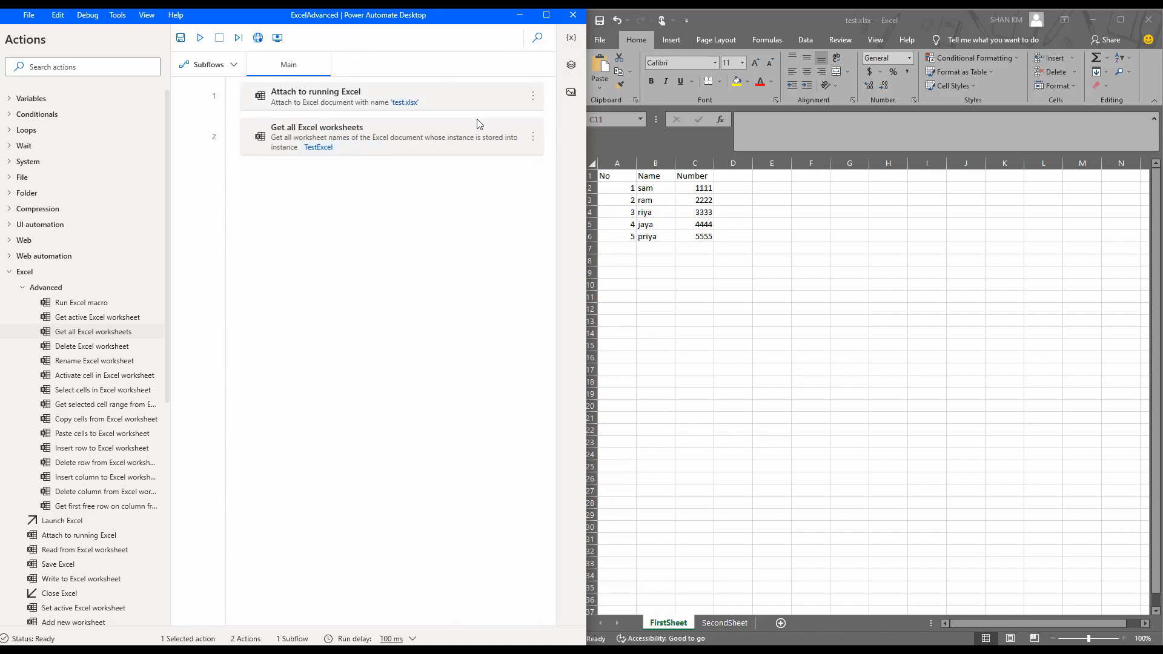
click(532, 136)
click(556, 381)
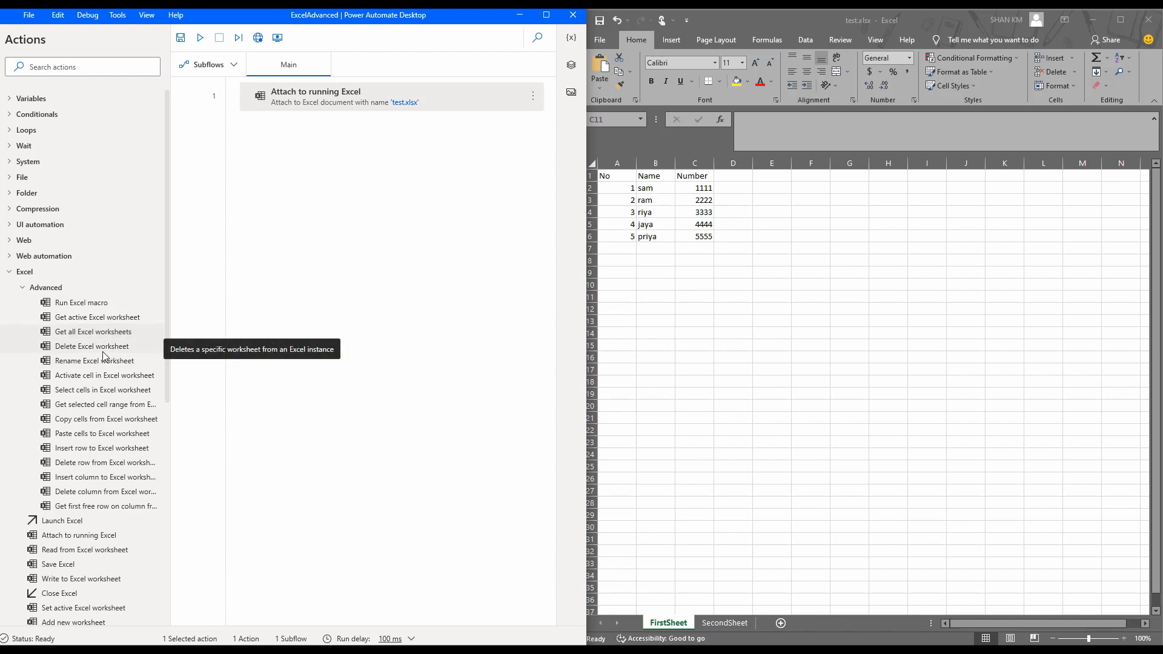
- Add a Delete Excel worksheet action for the TestExcel instance that deletes the worksheet with Index 2, and save it
drag(102, 356, 331, 249)
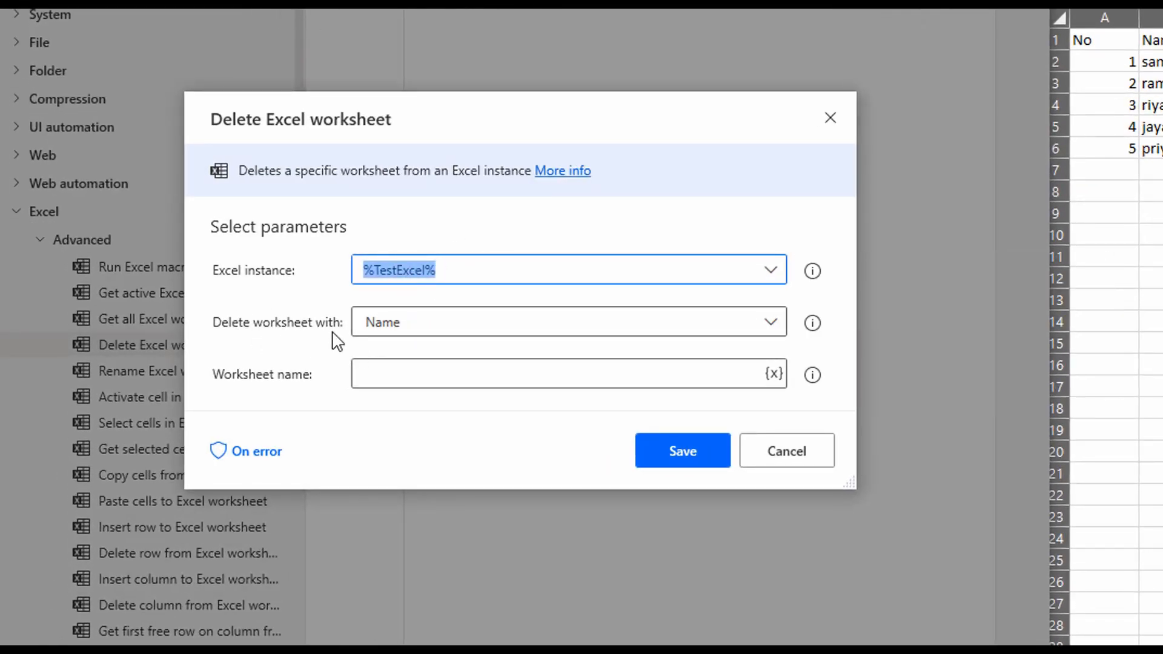
click(410, 333)
click(410, 358)
click(420, 374)
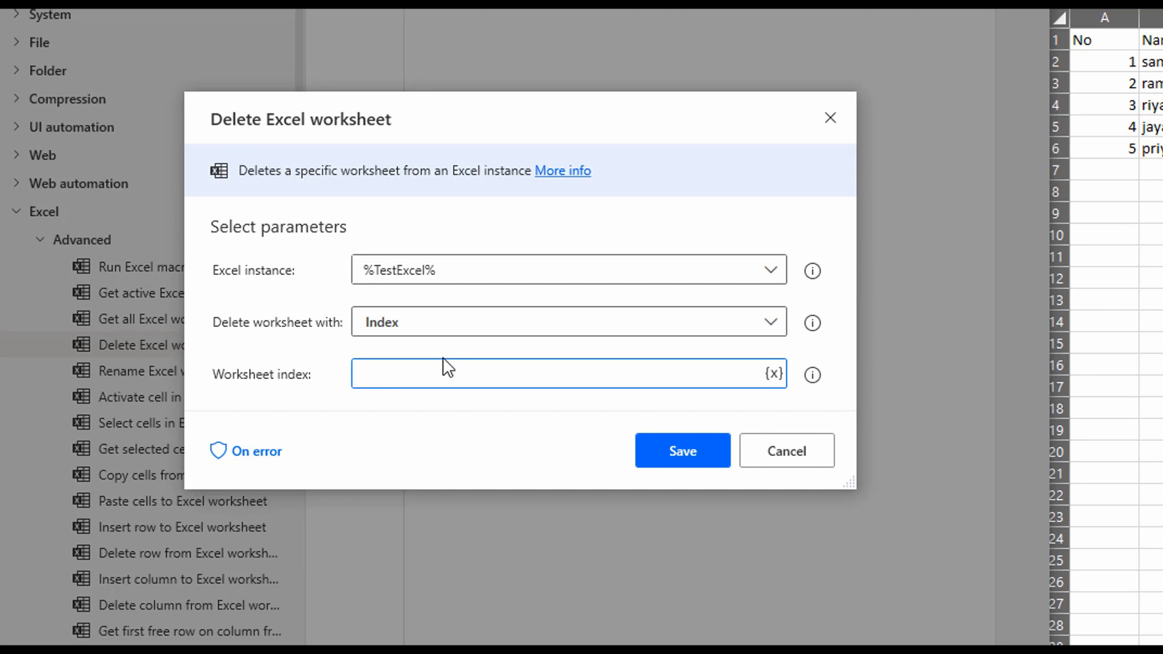
text(2)
click(687, 450)
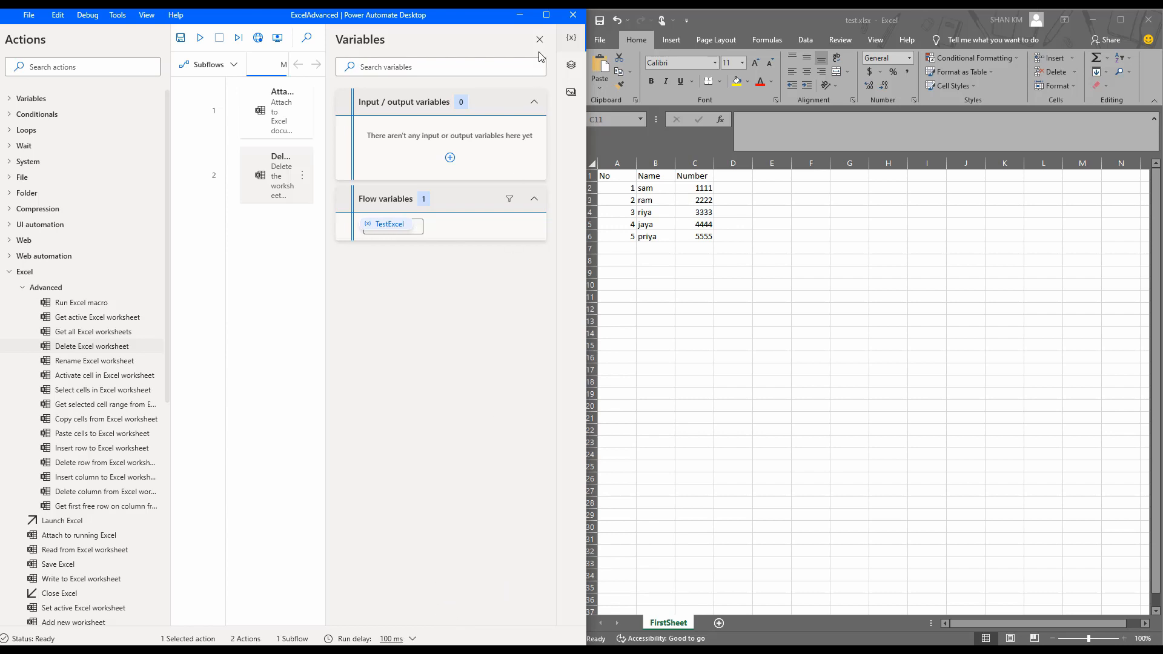
- Hide the flow variables and delete the Delete Excel worksheet action from the flow
click(567, 29)
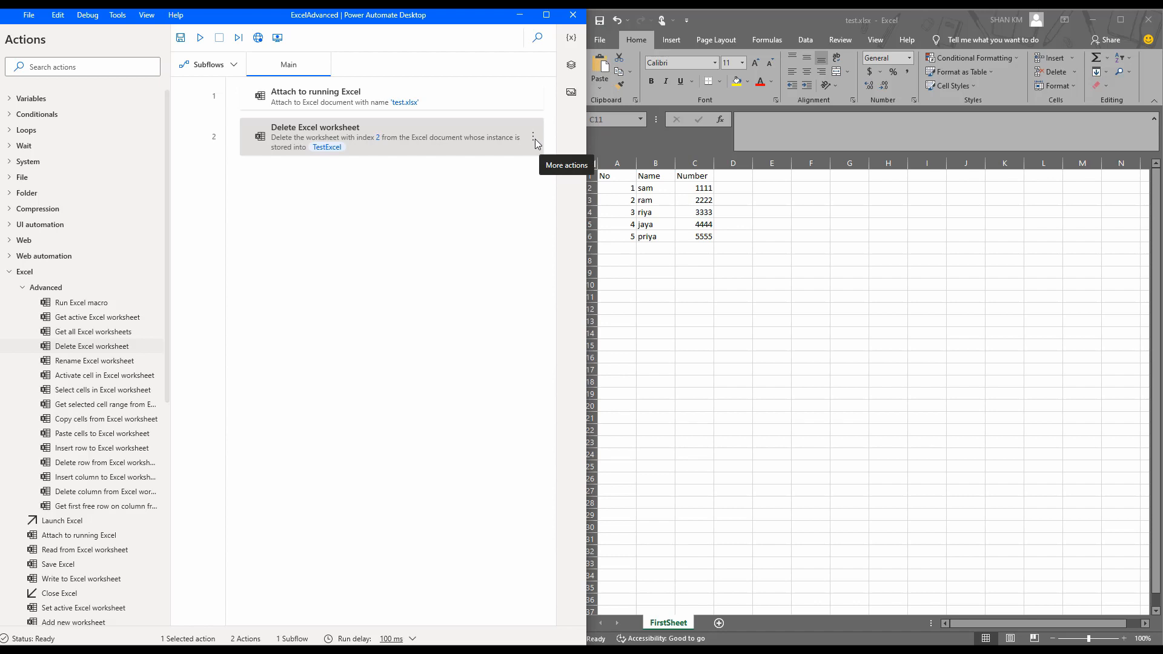
click(533, 138)
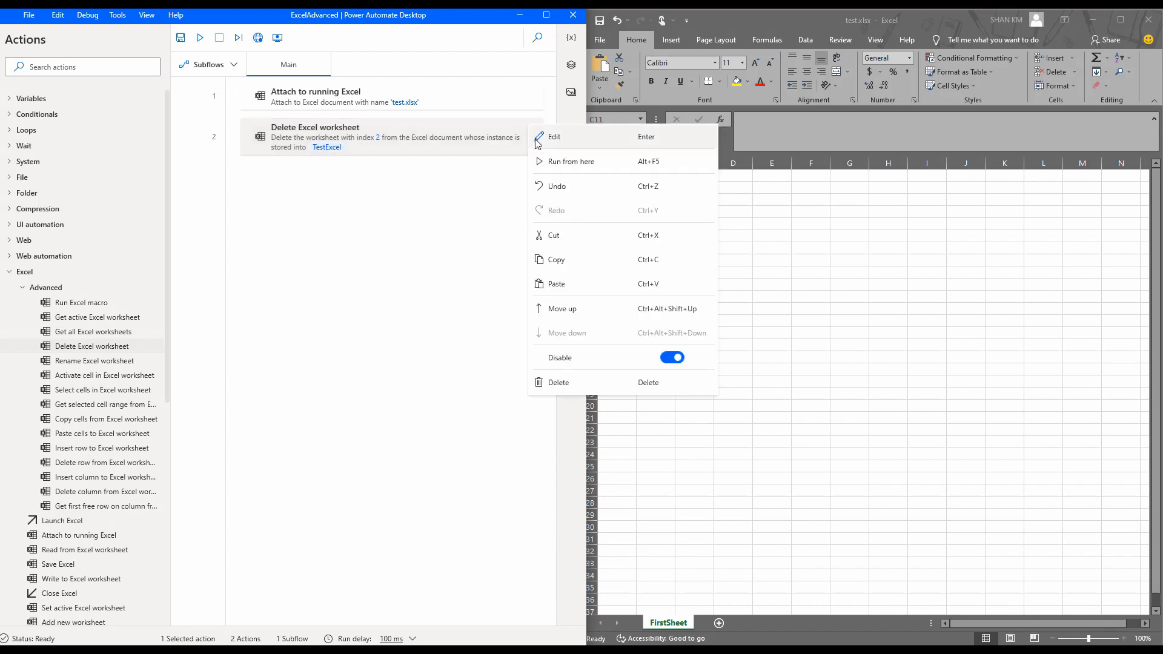
click(553, 382)
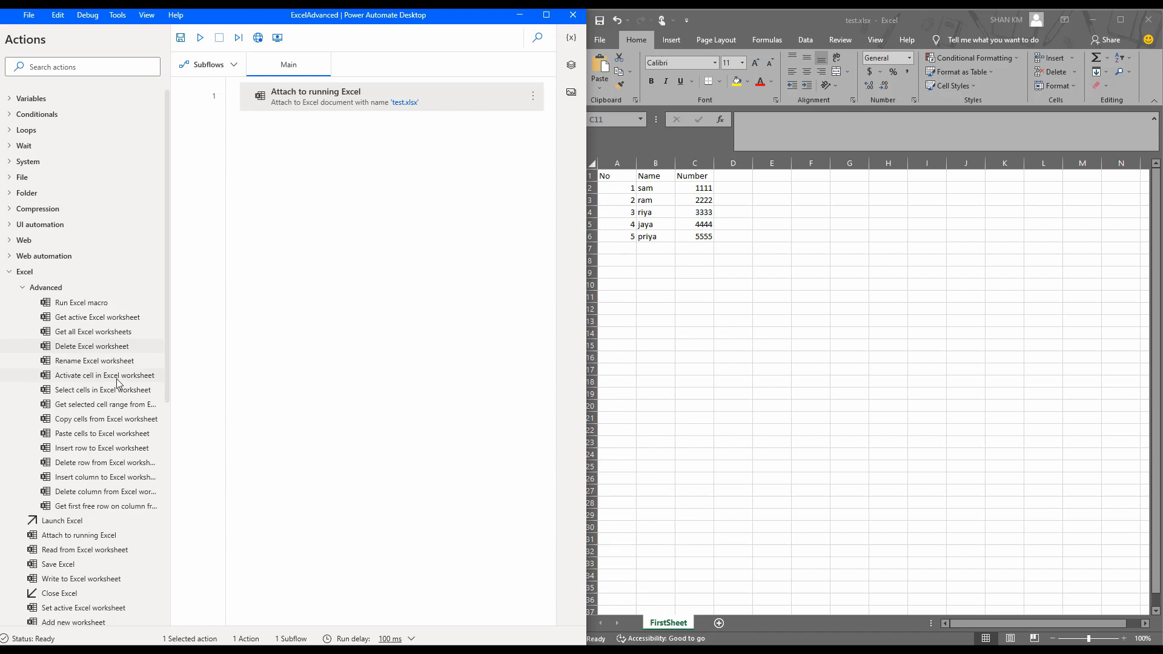
- Add an Activate cell in Excel worksheet action for the TestExcel instance, keeping Absolutely specified cell as the activation mode
drag(117, 376, 329, 218)
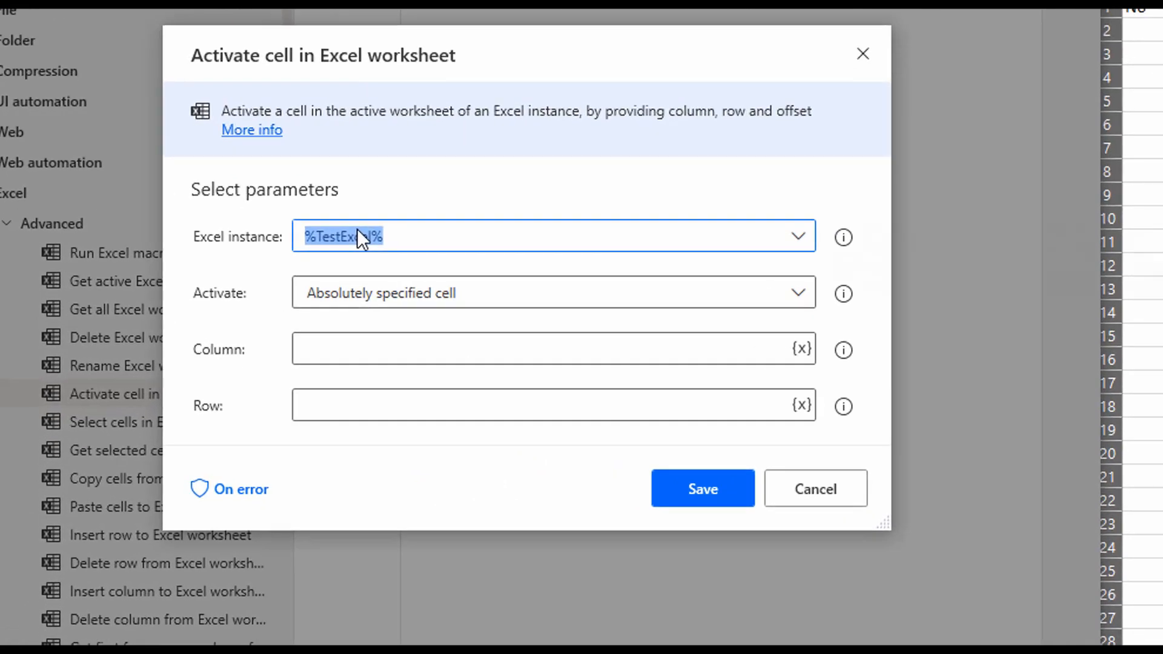
click(537, 300)
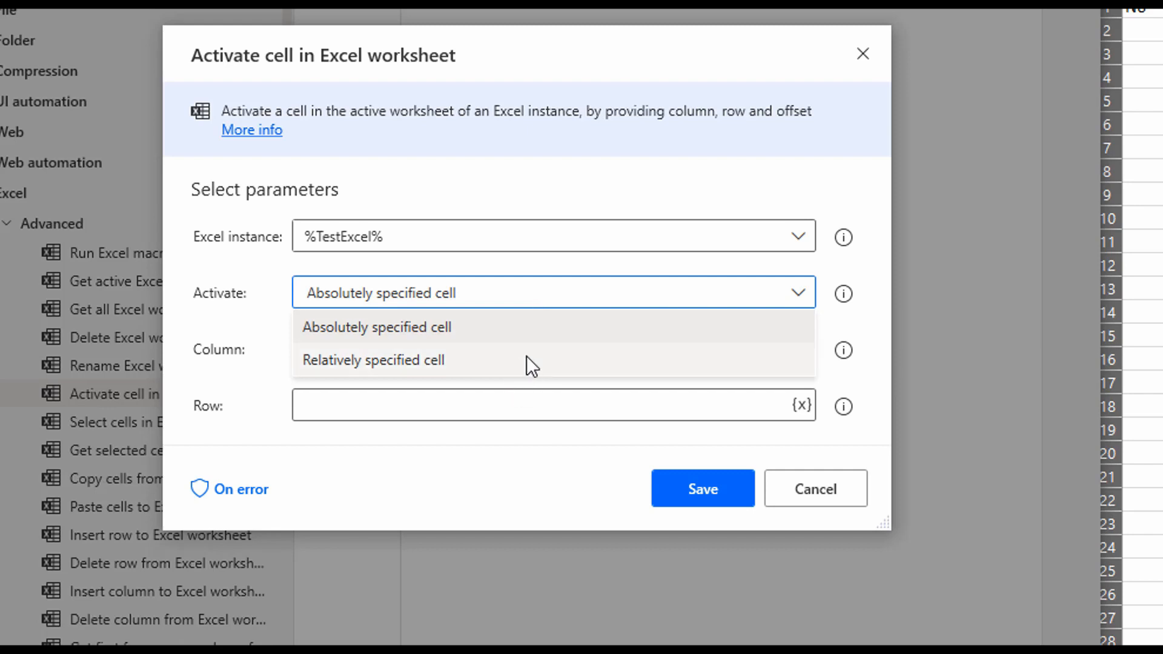
click(528, 325)
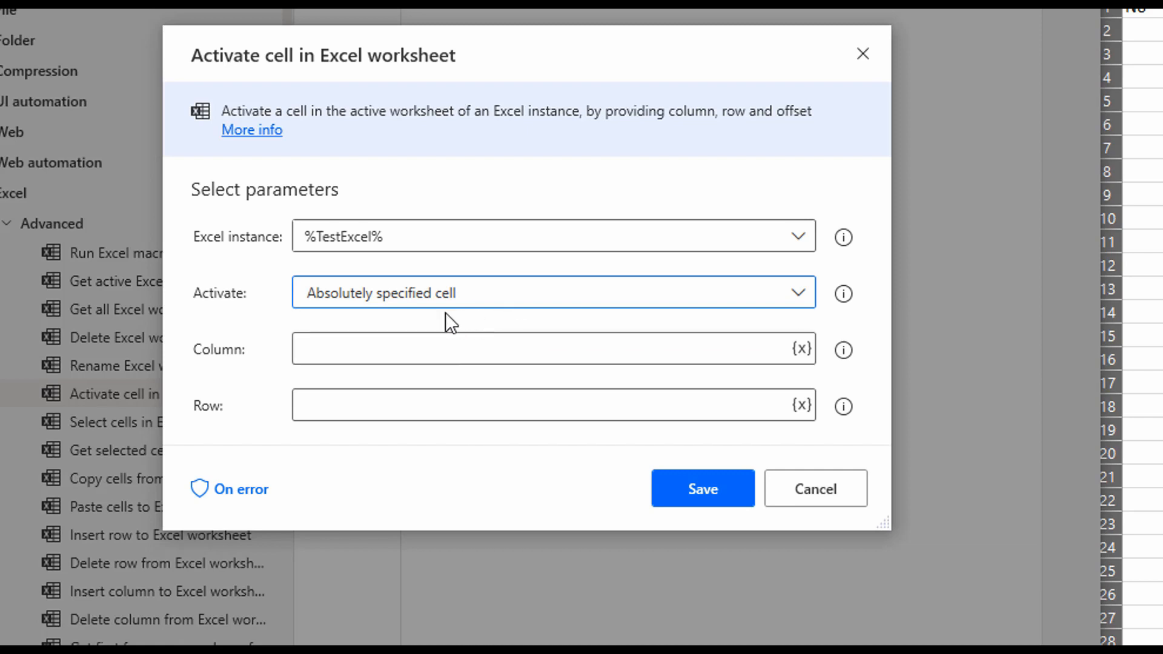
click(323, 350)
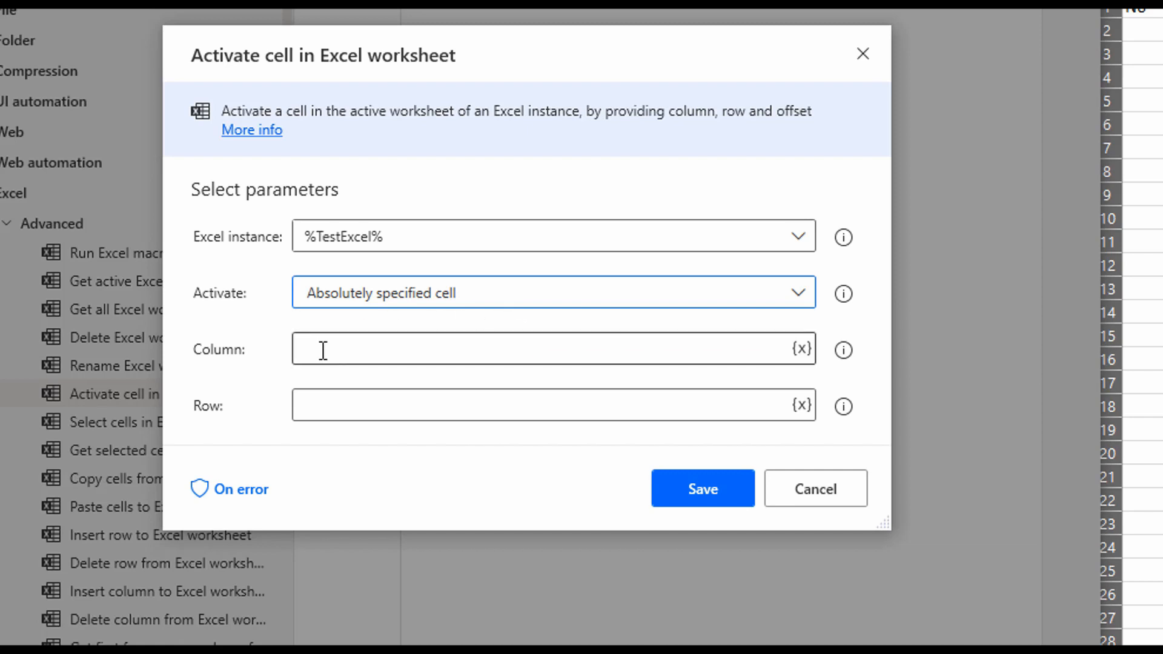
click(325, 403)
- Try the Relatively specified cell mode, look through its direction choices, and return the action to Absolutely specified cell
click(436, 289)
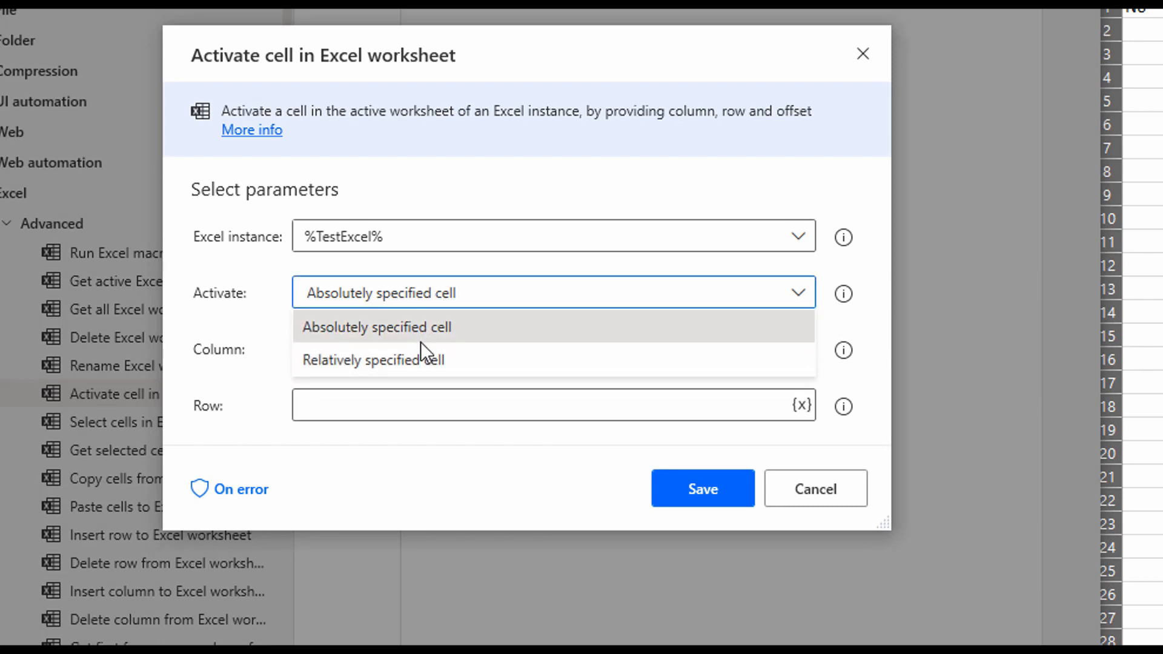
click(420, 357)
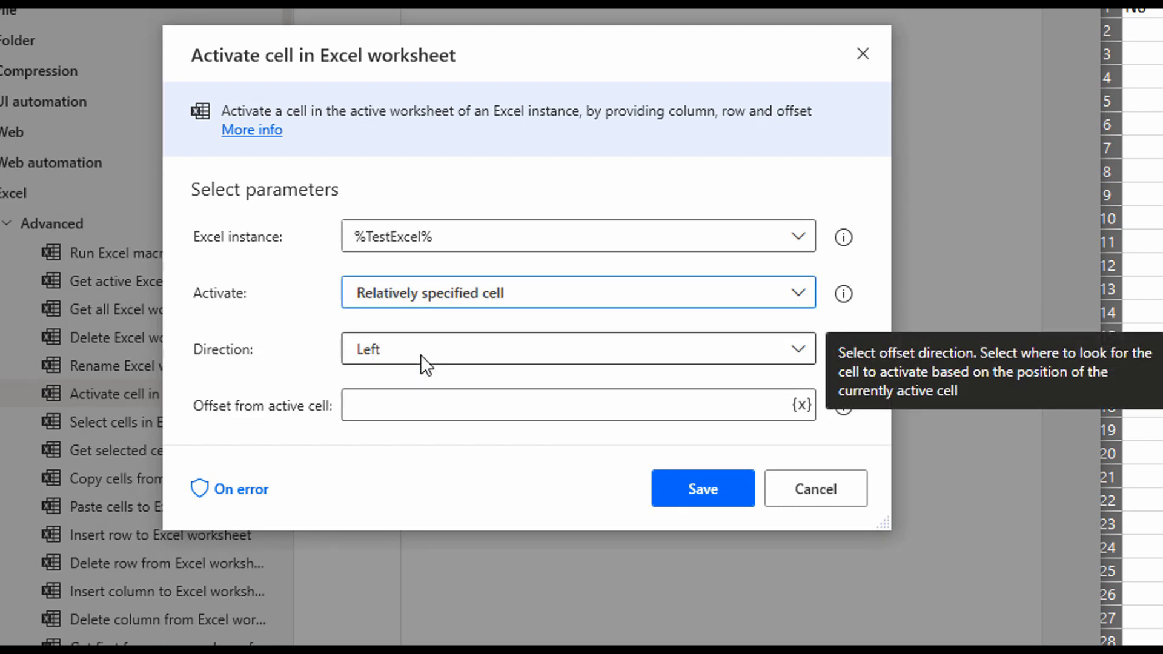
click(420, 354)
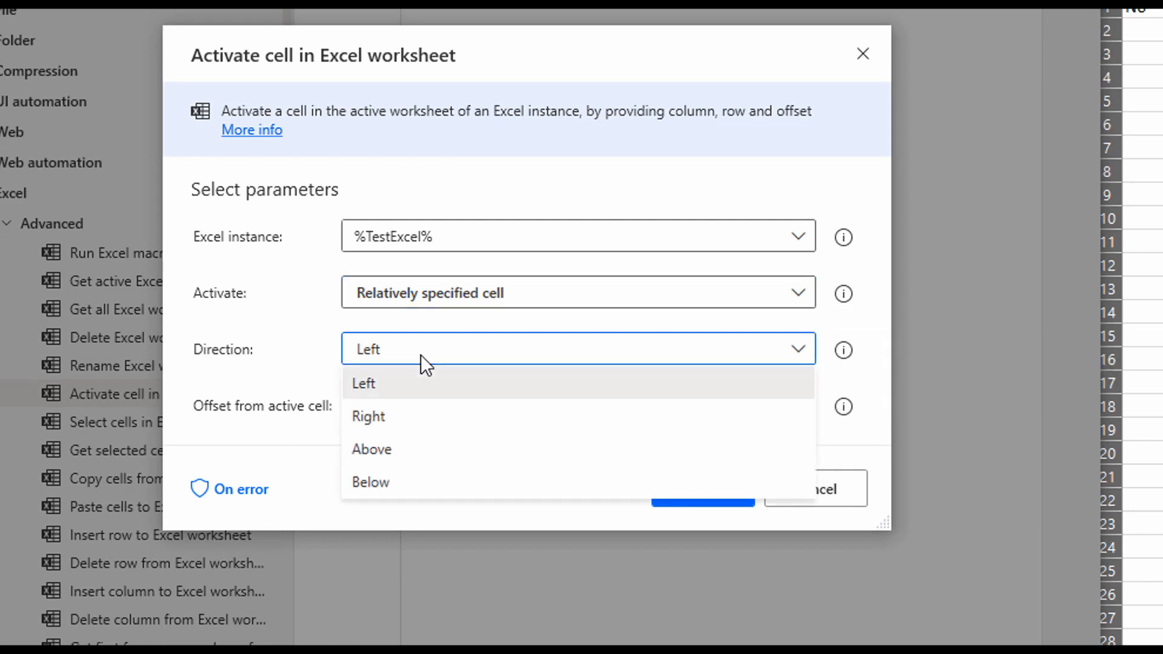
click(420, 354)
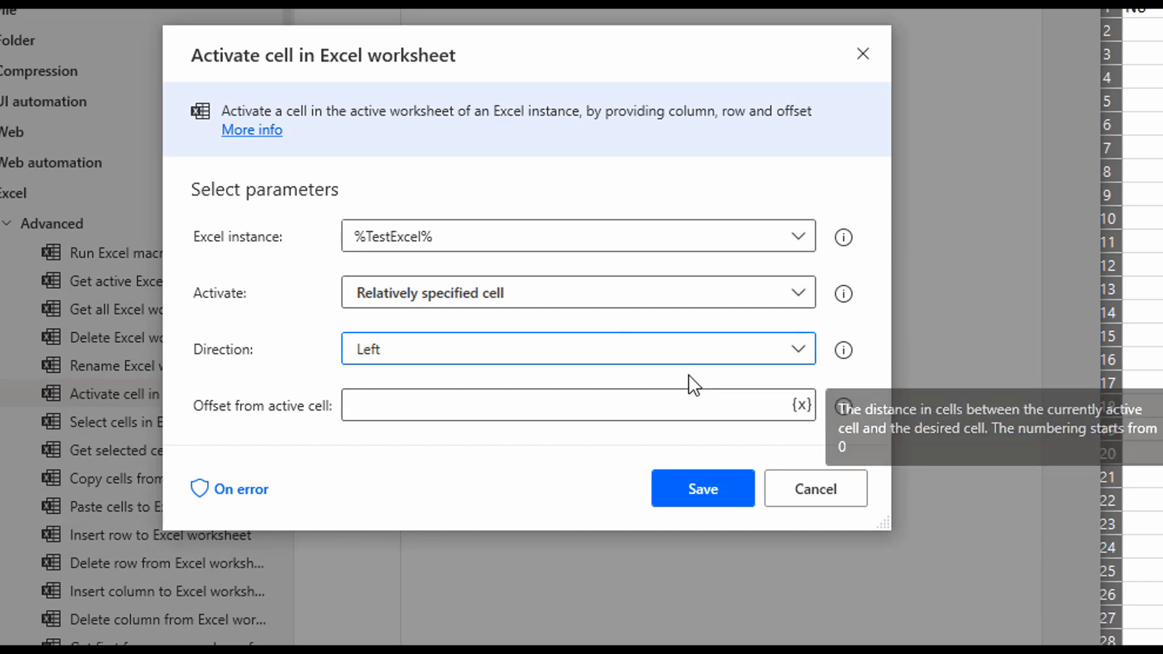
click(787, 292)
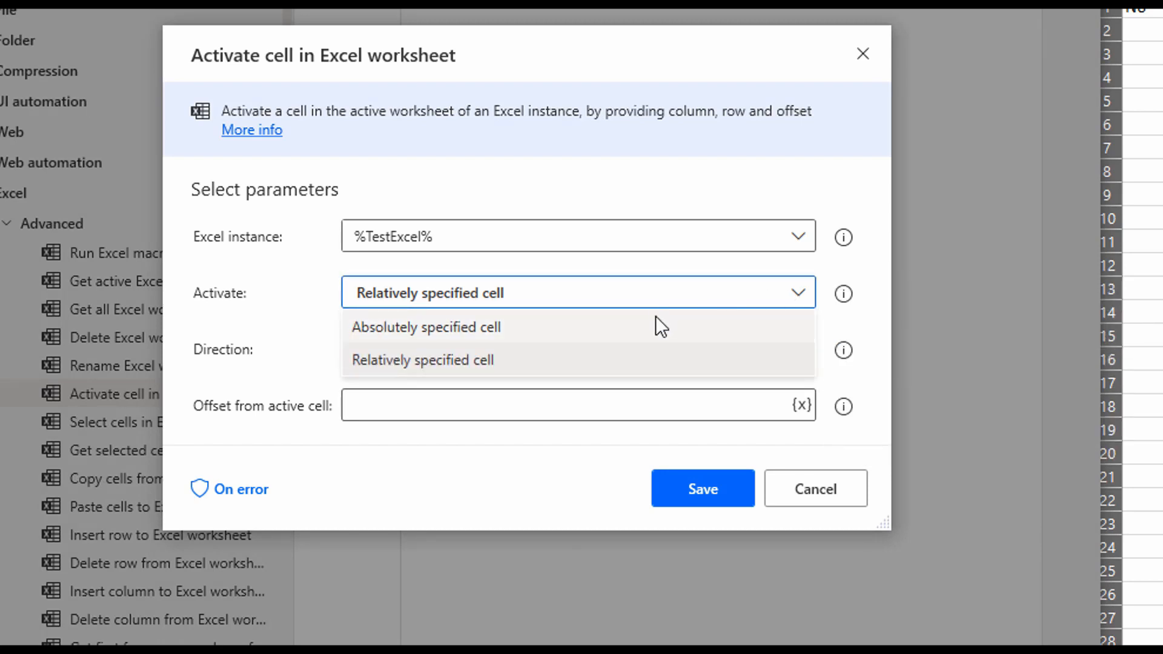
click(656, 318)
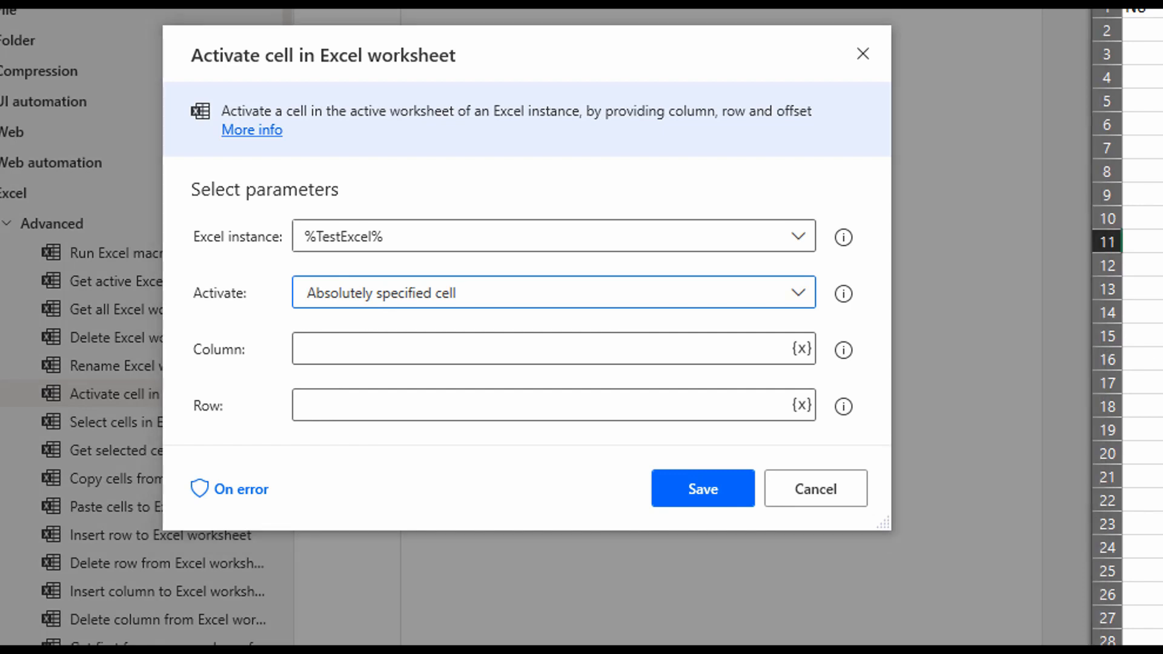
- Set the cell to activate to column C, row 11, and save the Activate cell in Excel worksheet action
click(447, 352)
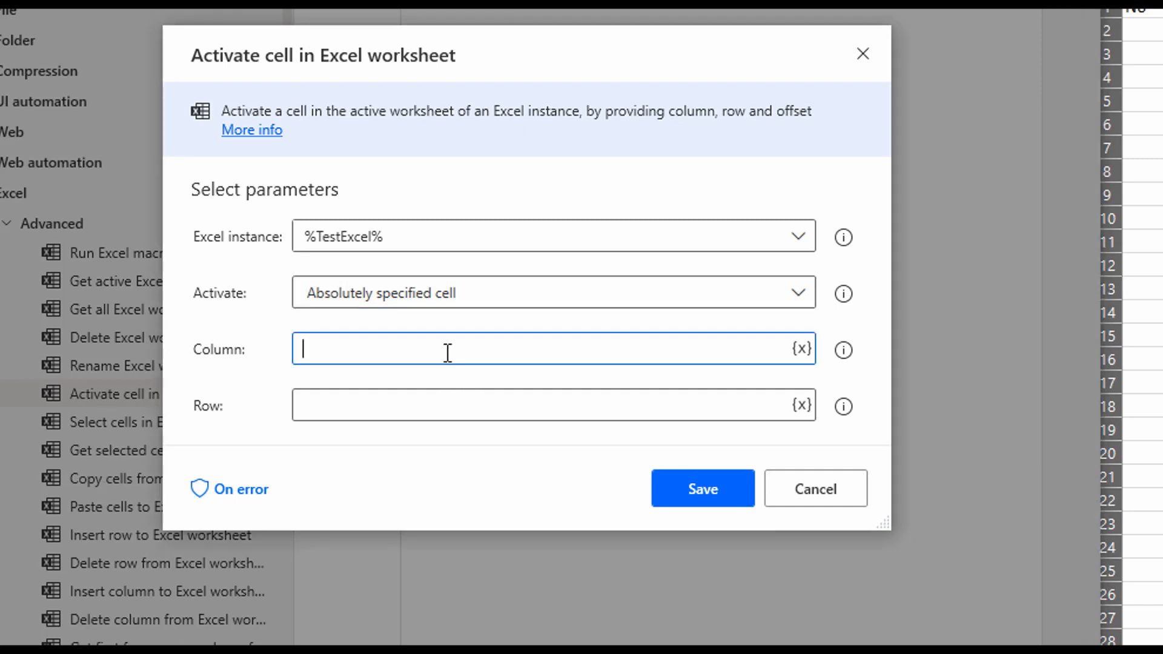
text(C)
click(401, 403)
text(11)
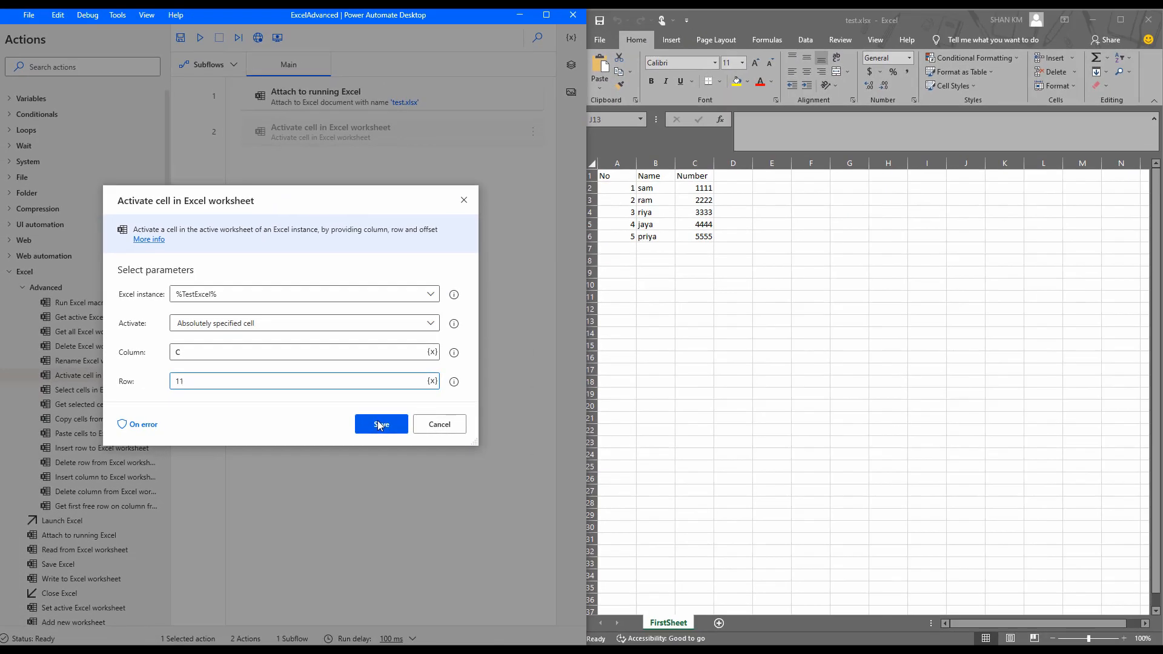
click(696, 487)
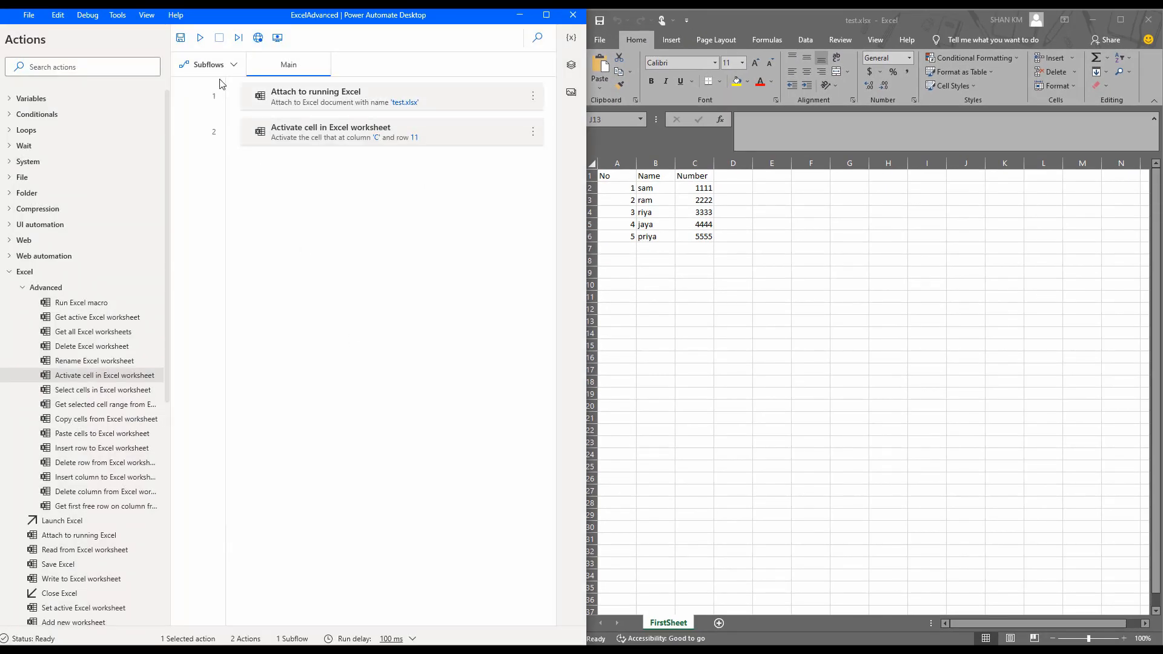
- Run the flow and review the parameters of the Activate cell in Excel worksheet action
click(200, 39)
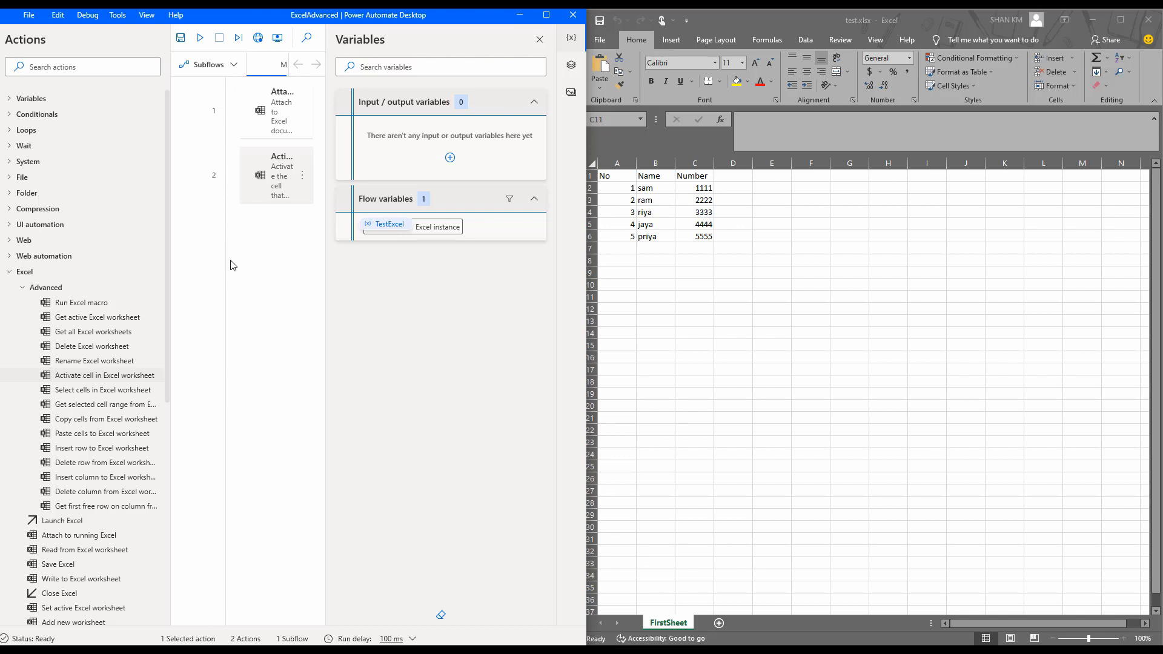
double_click(246, 190)
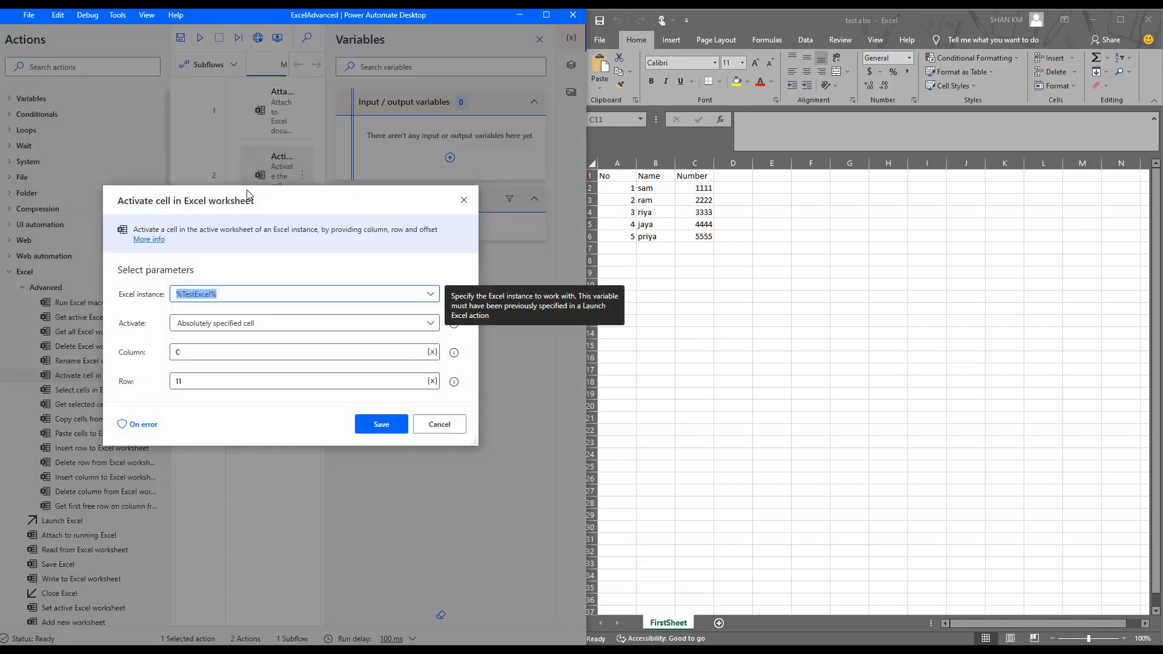
click(375, 424)
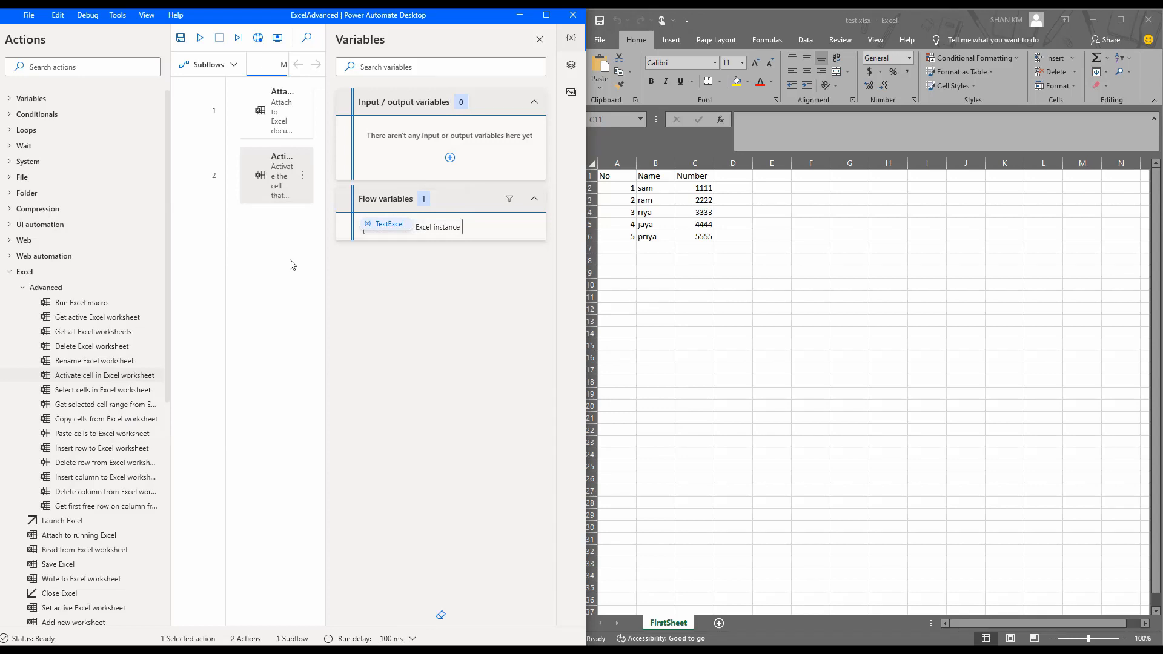
- Add a Write to Excel worksheet action that writes "Activated Cell" on the currently active cell of the TestExcel instance, and save it
click(23, 288)
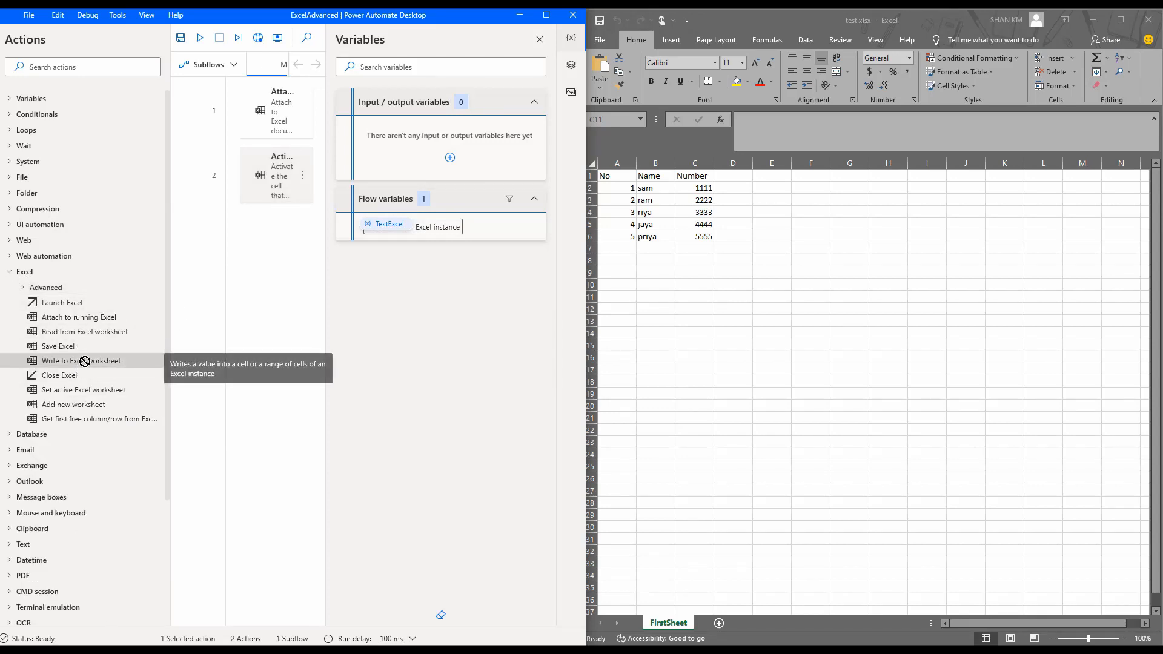
drag(85, 361, 308, 262)
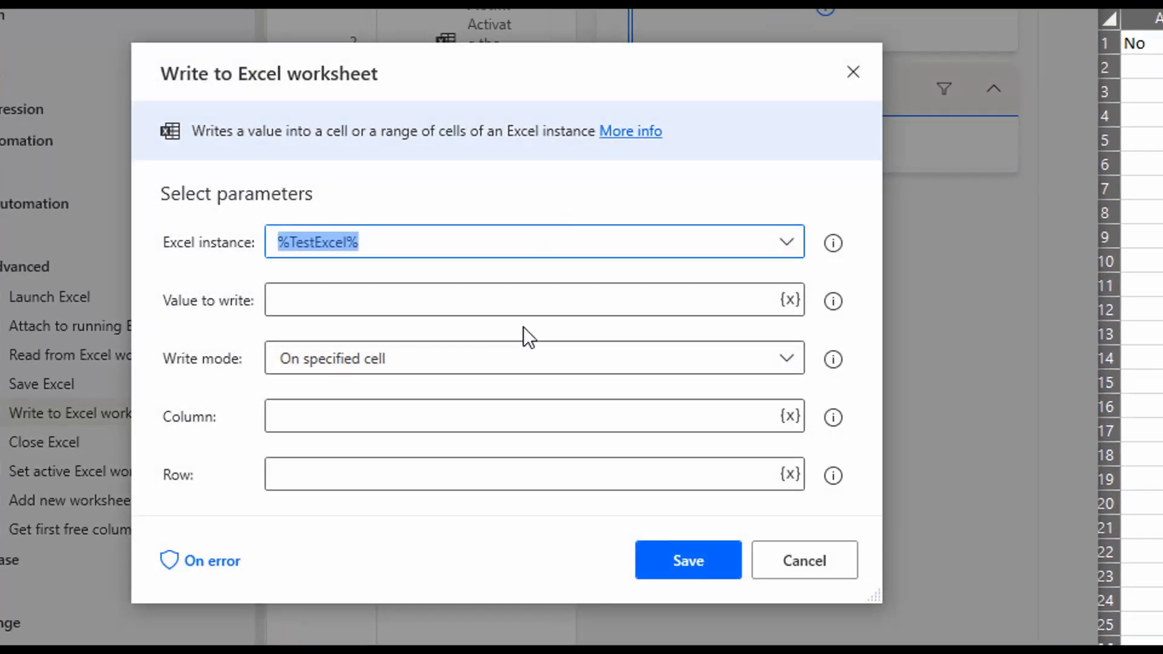
click(660, 305)
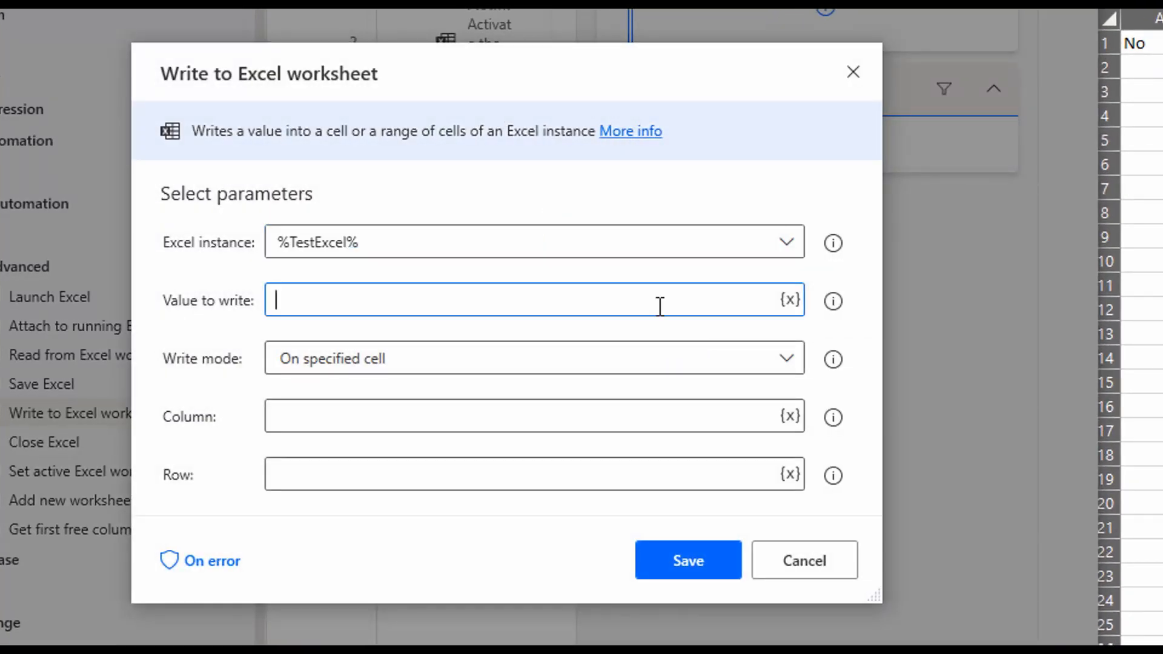
text(Activated Cell)
click(790, 355)
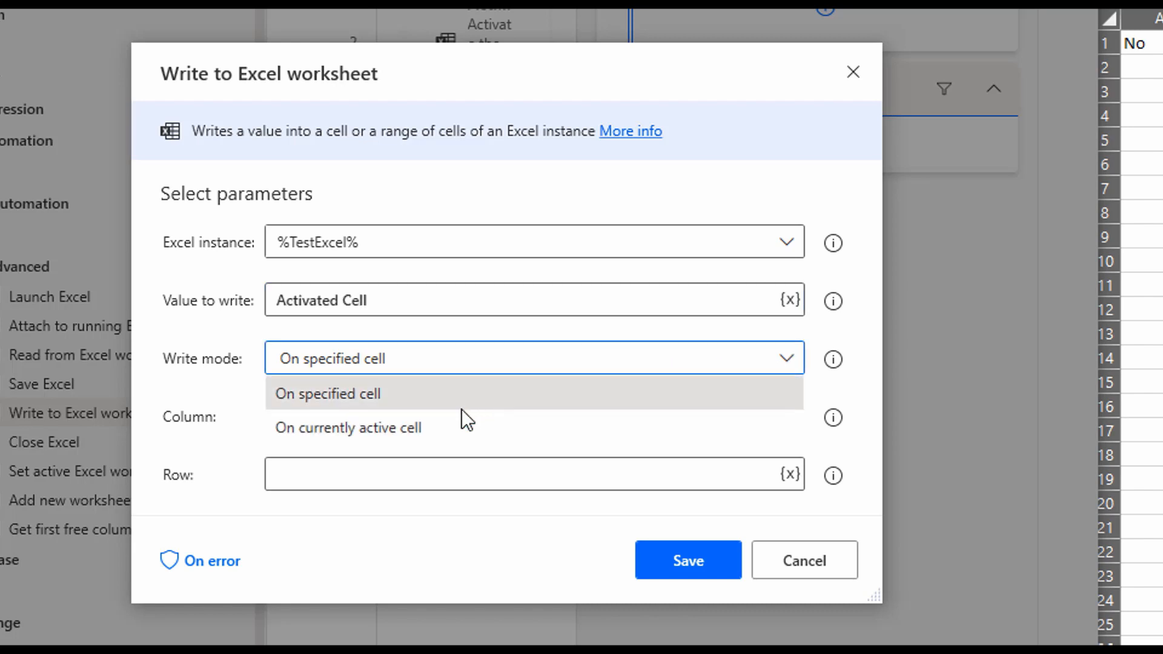
click(449, 427)
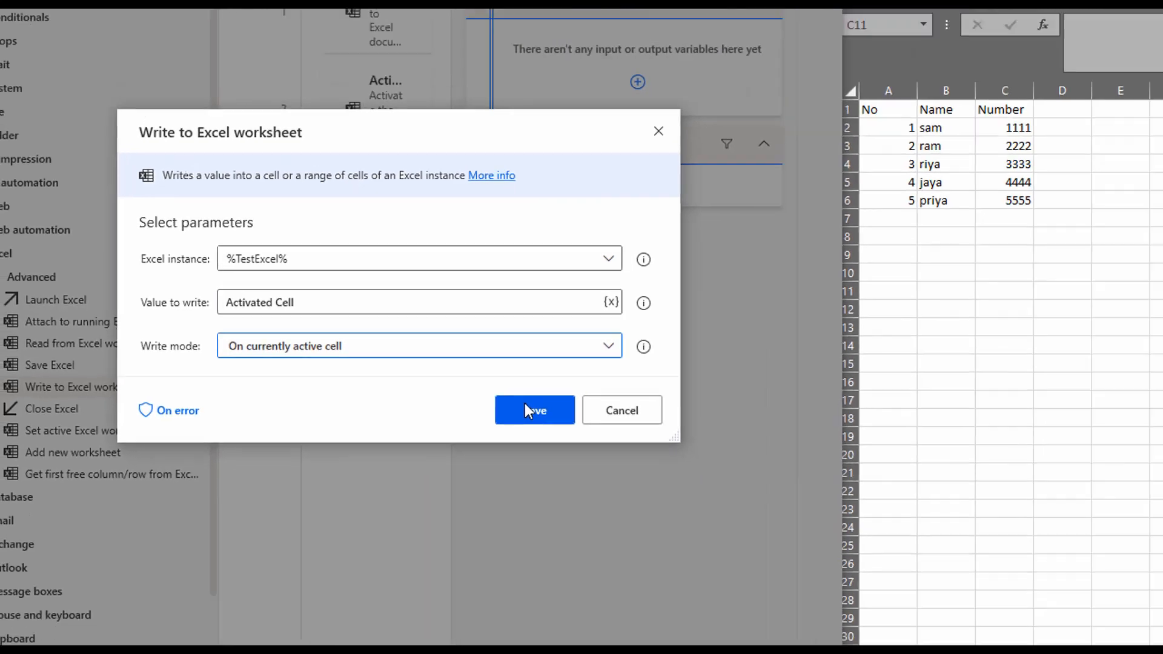
click(524, 403)
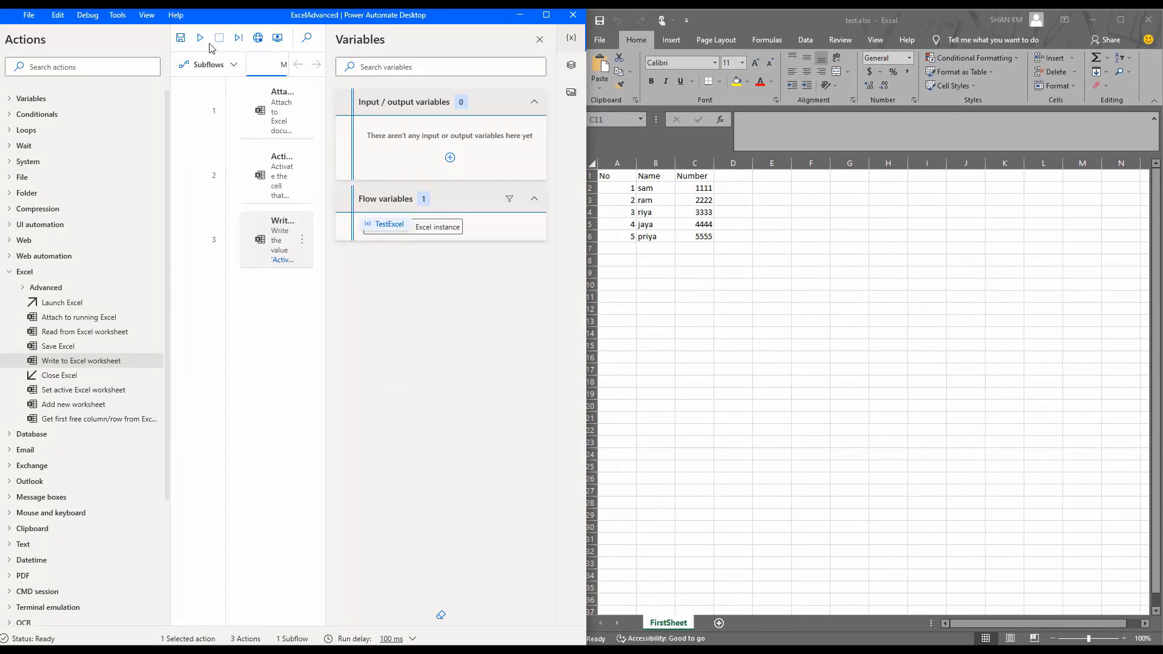
- Run the flow and check cell C11 in the worksheet
click(202, 40)
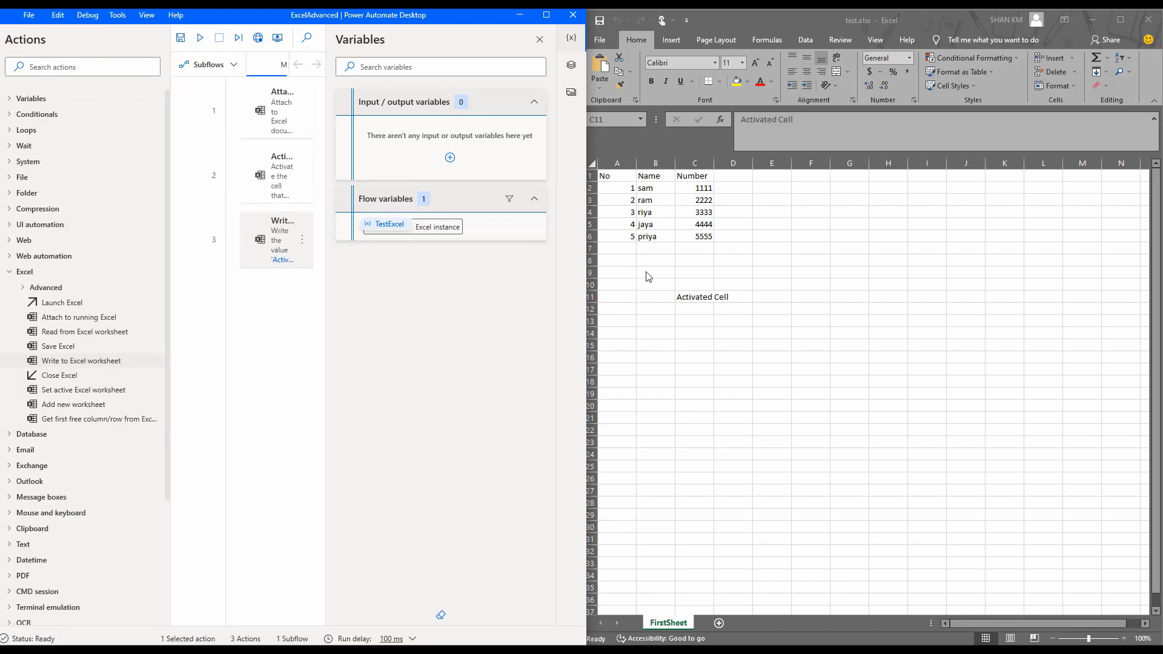
click(685, 301)
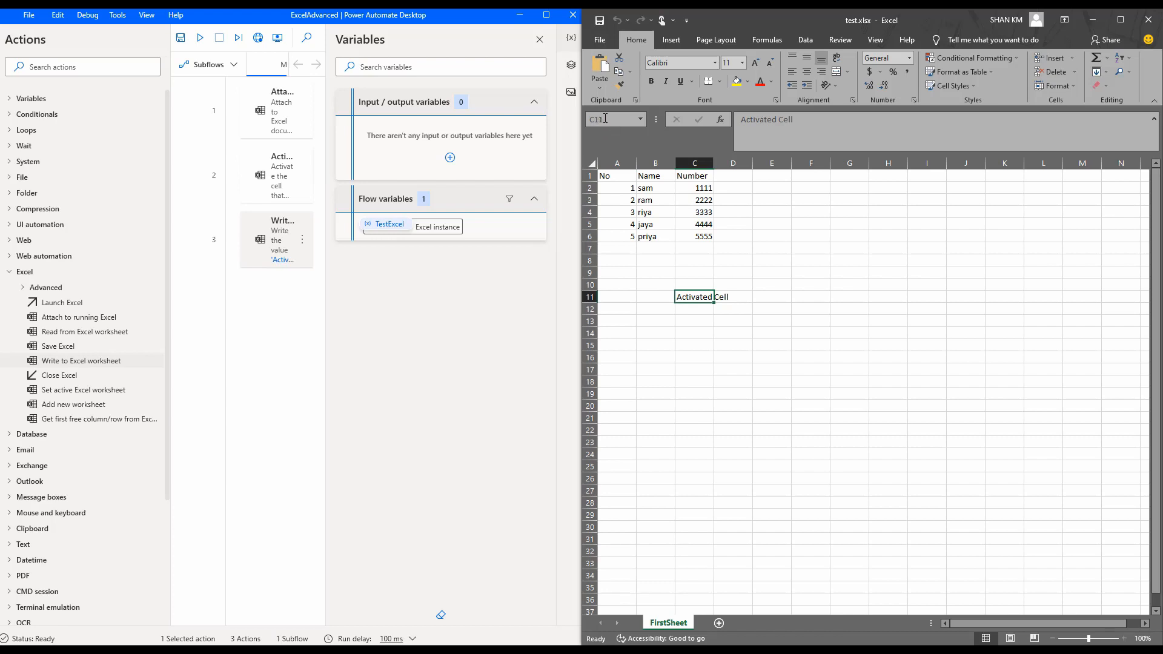
click(290, 378)
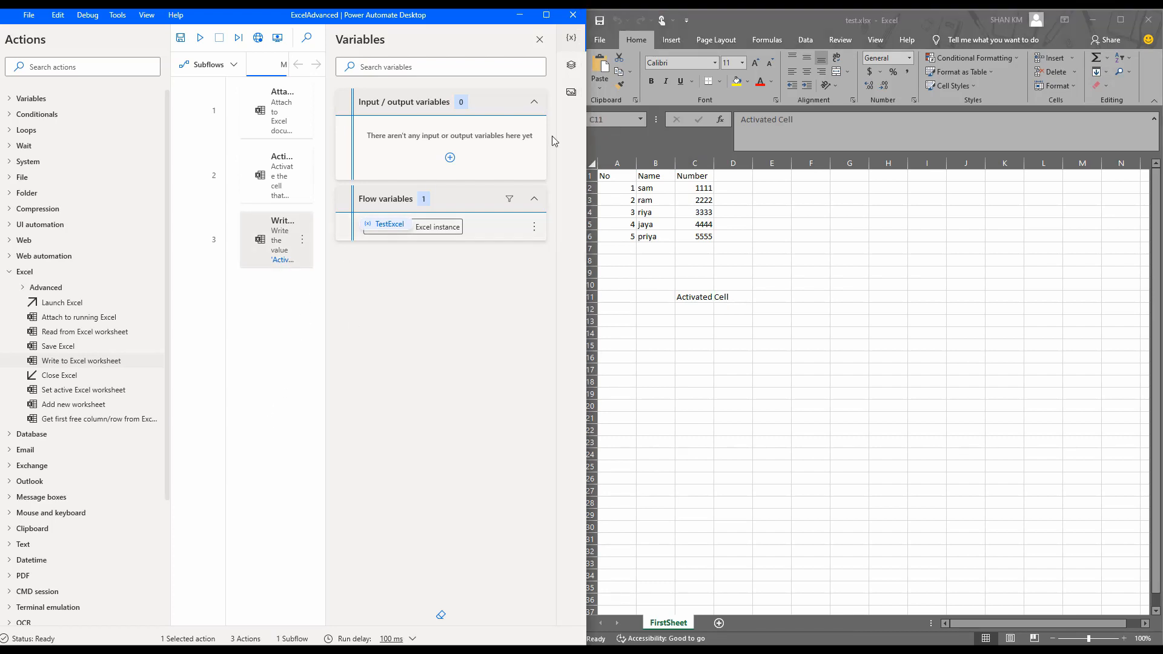
- Hide the flow variables and clear the contents of cell C11 in the worksheet
click(571, 38)
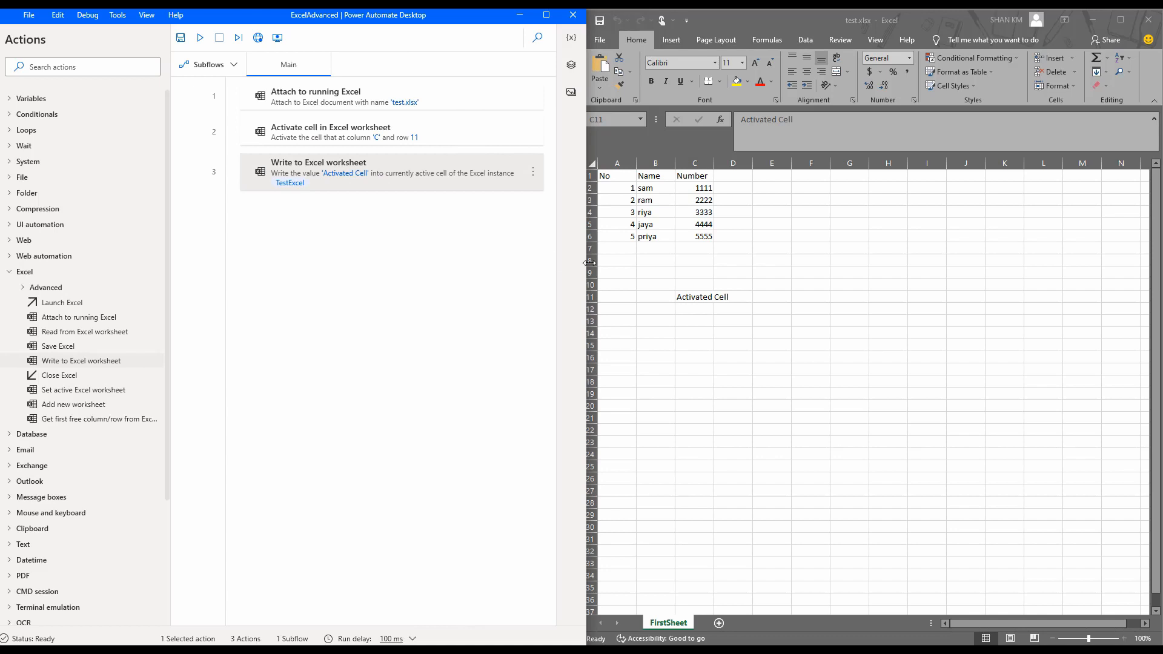
click(679, 296)
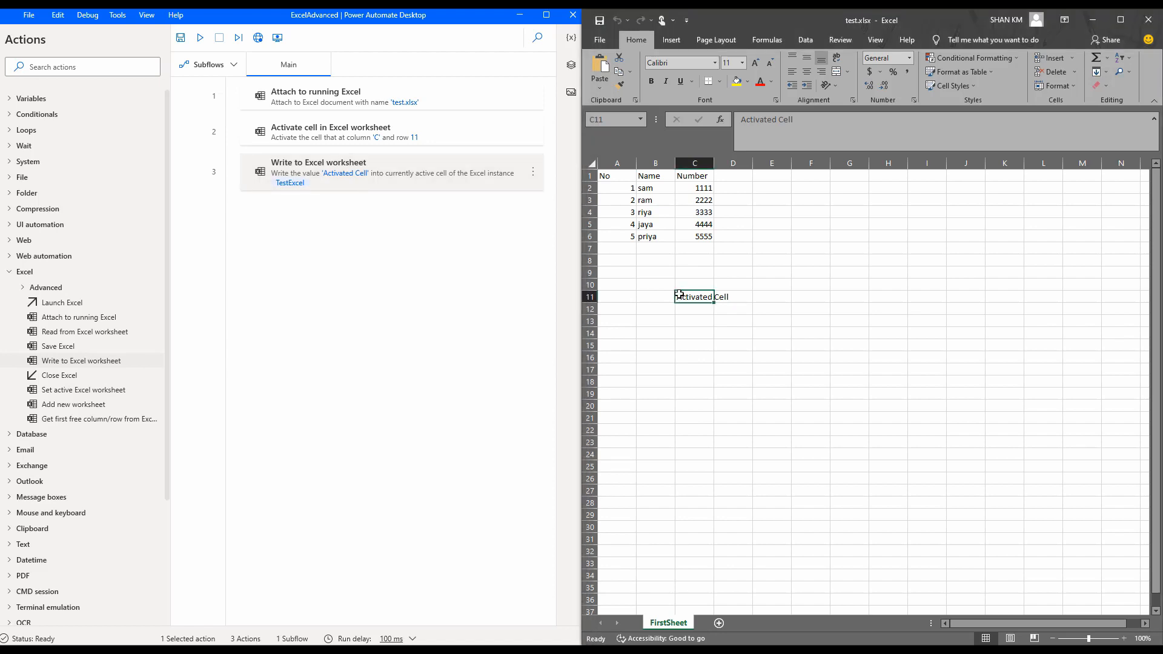
key(Delete)
- Delete the Write to Excel worksheet and Activate cell in Excel worksheet actions from the flow
click(533, 172)
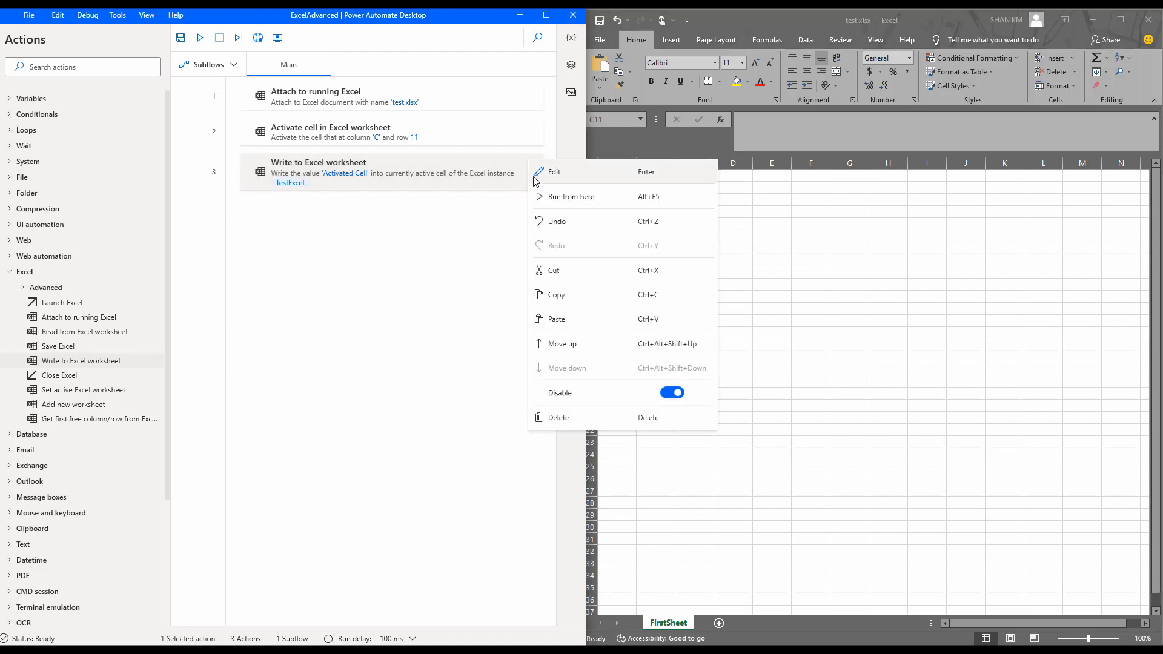
click(559, 417)
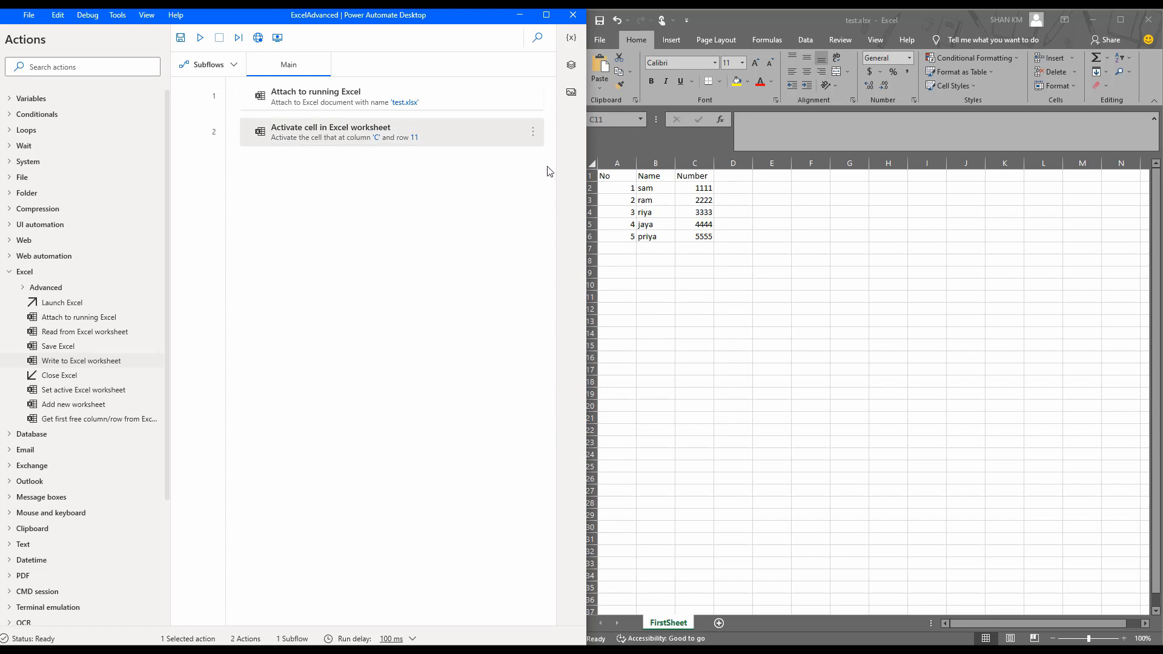
click(533, 132)
click(558, 381)
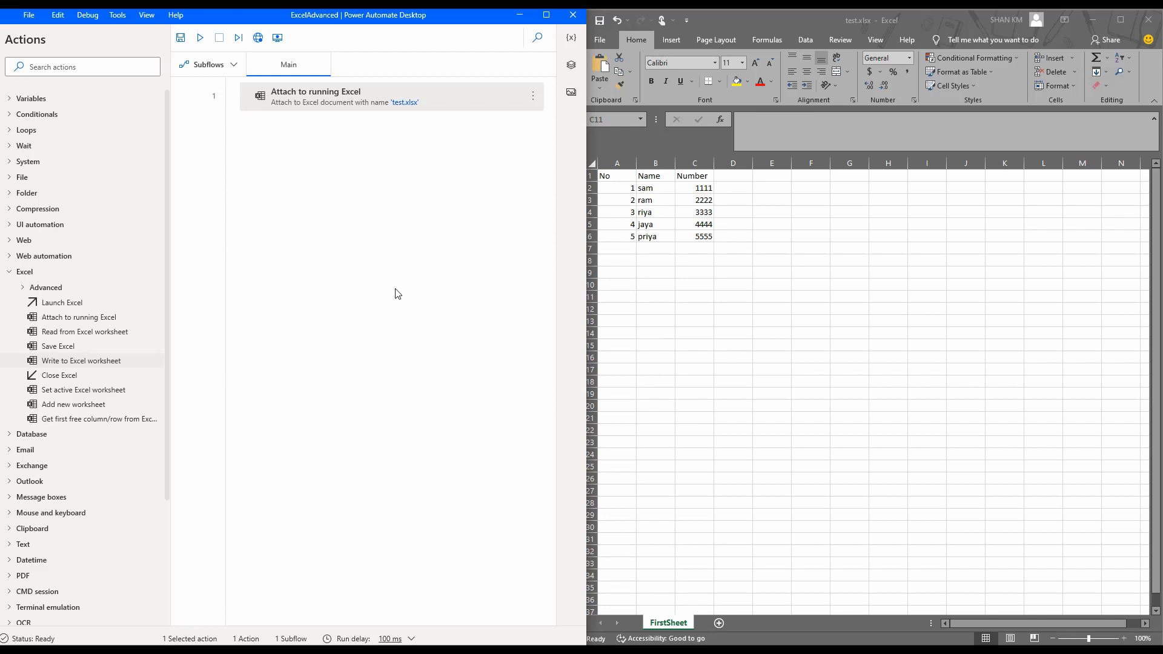
- Add a Select cells in Excel worksheet action for the TestExcel instance and set its selection mode to Relatively specified cell
click(21, 288)
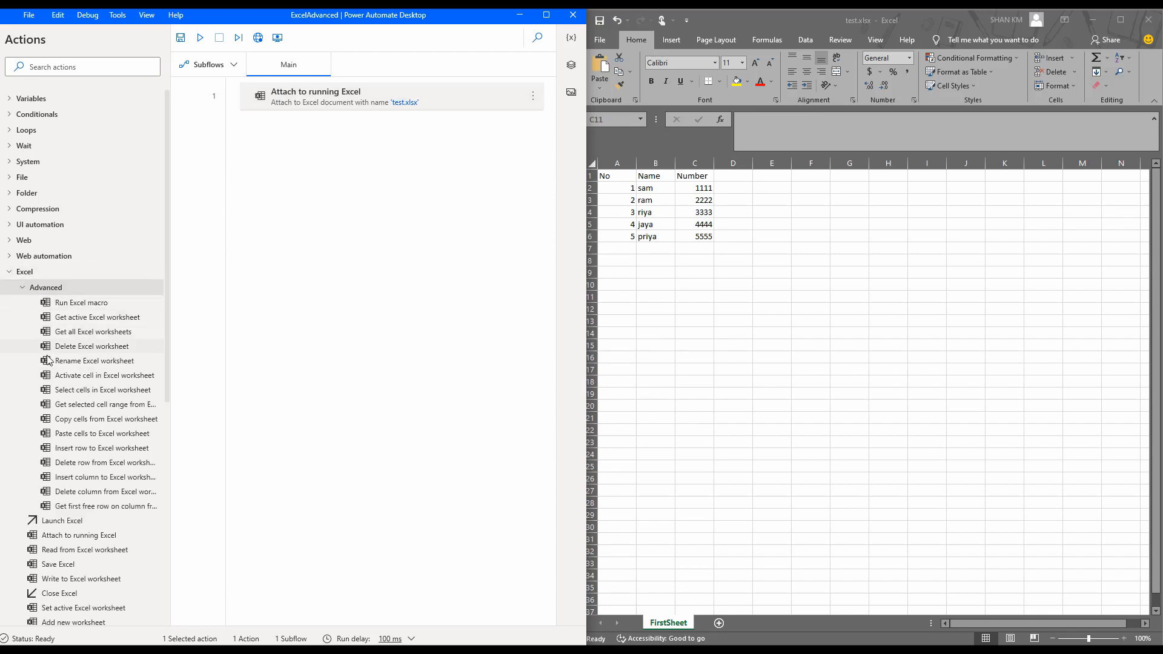
drag(57, 391, 289, 196)
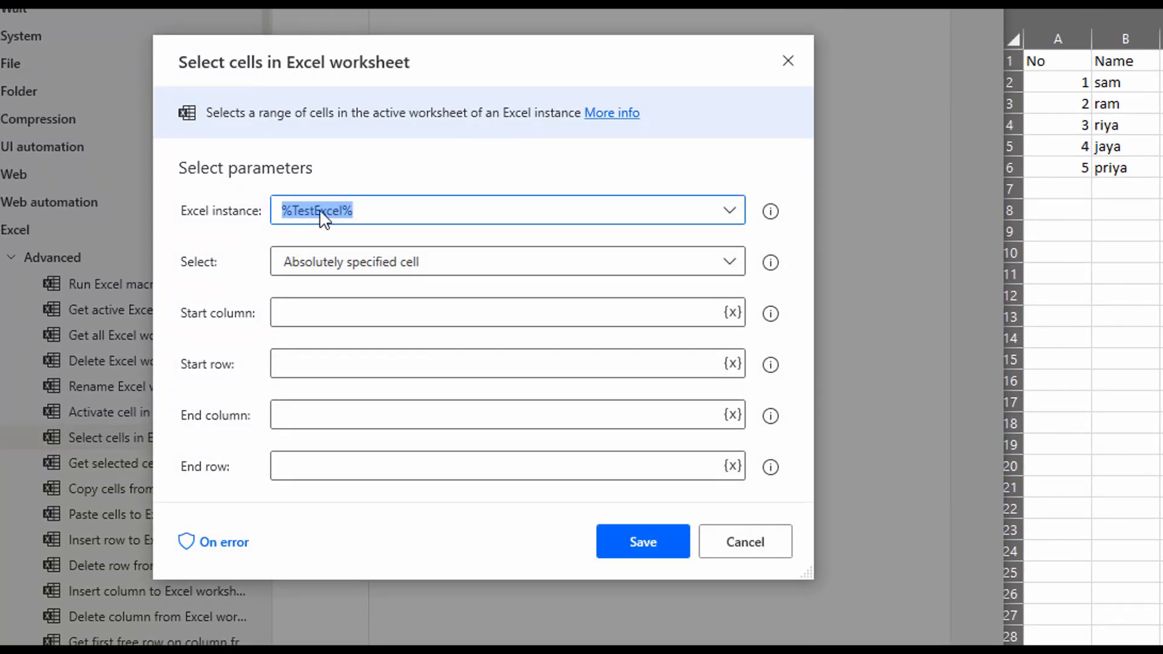
click(730, 261)
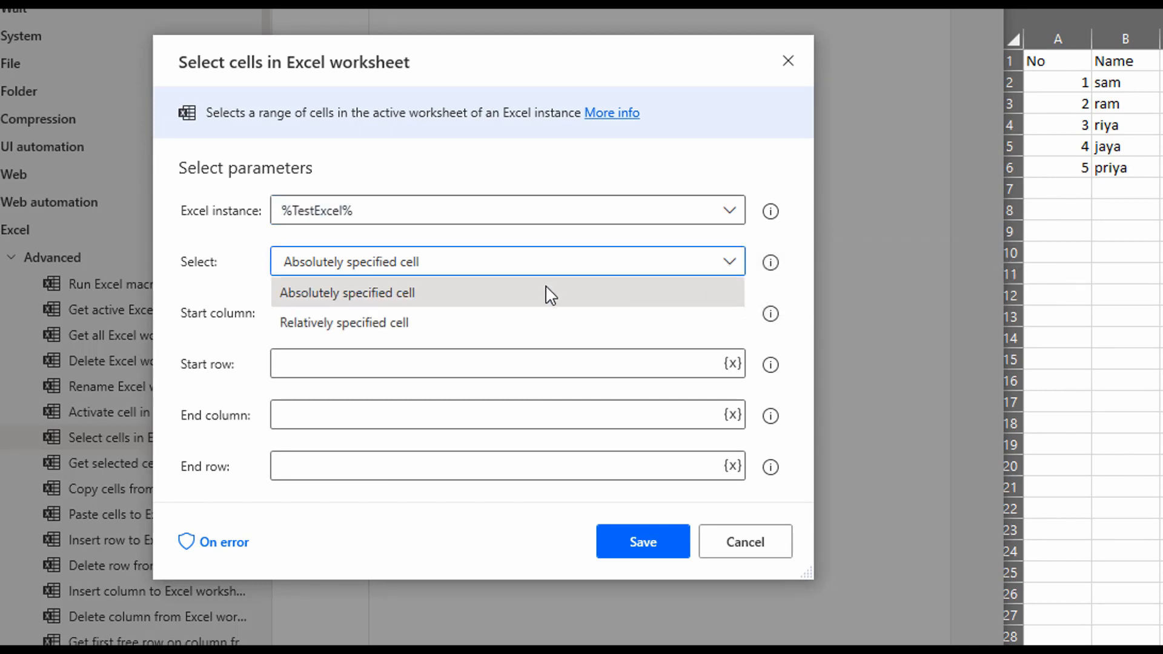
click(360, 325)
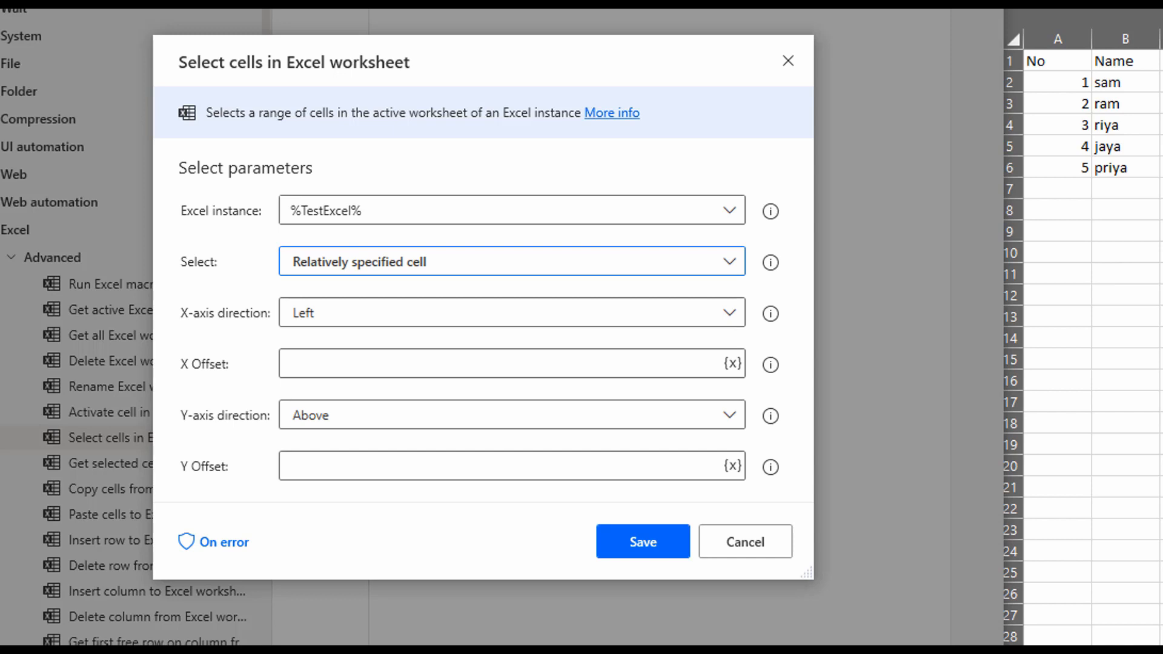
click(1161, 273)
click(1161, 316)
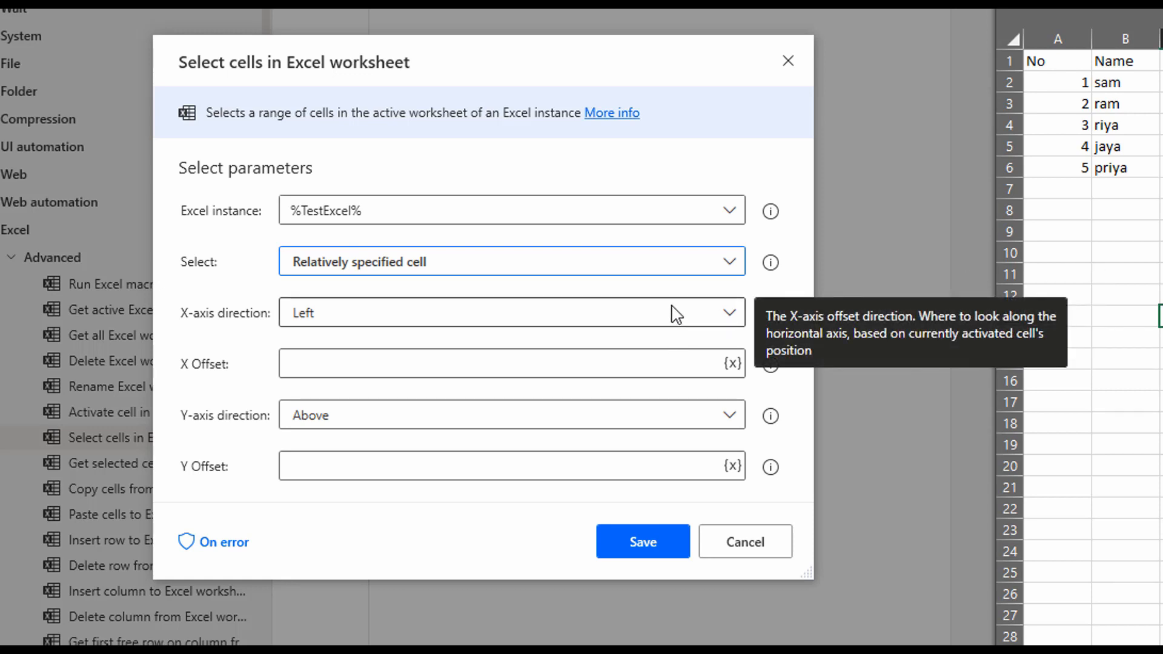
- Set the X offset to 2 with direction Left kept, the Y-axis direction to Below and the Y offset to 2
click(638, 365)
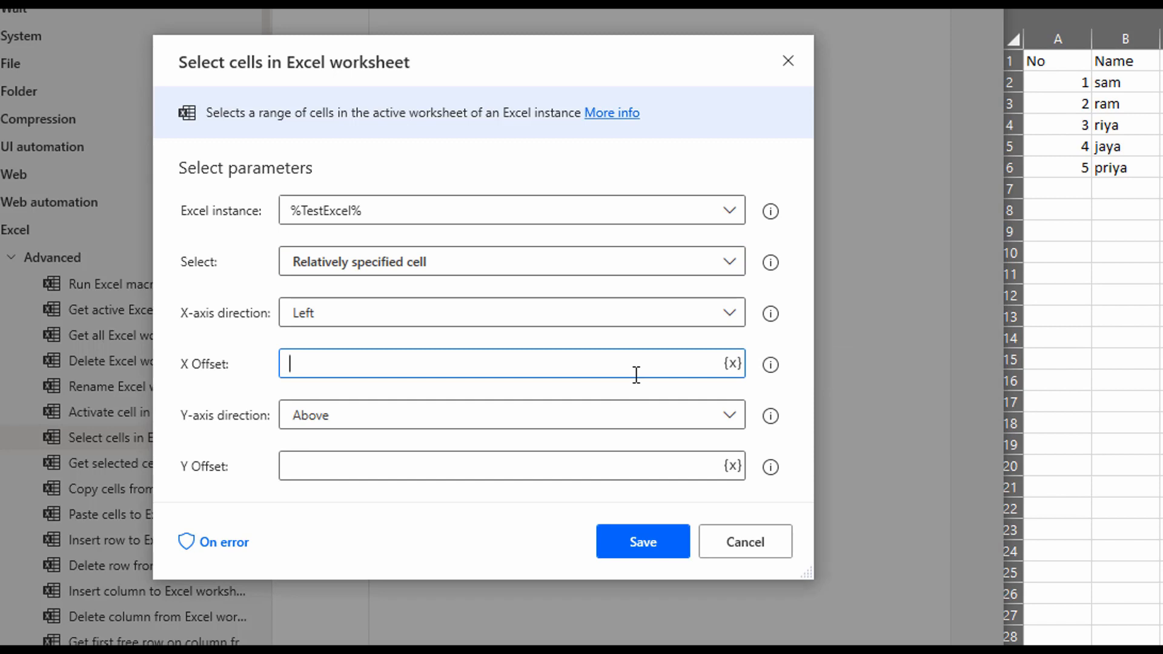
text(2)
click(709, 421)
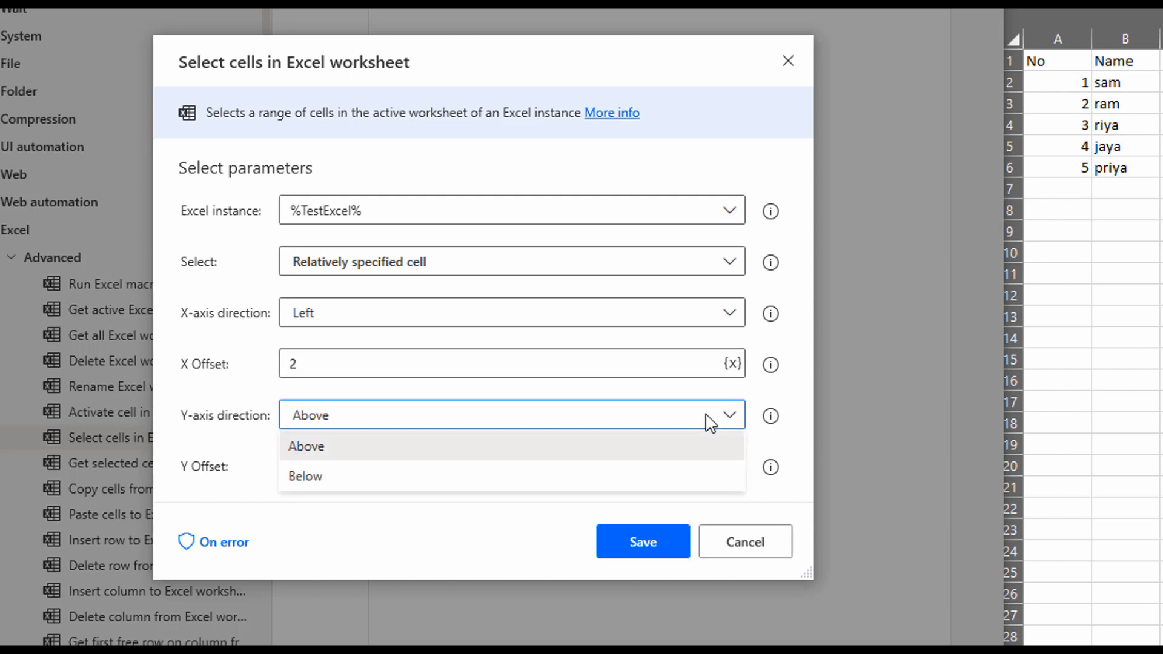
click(654, 477)
click(651, 468)
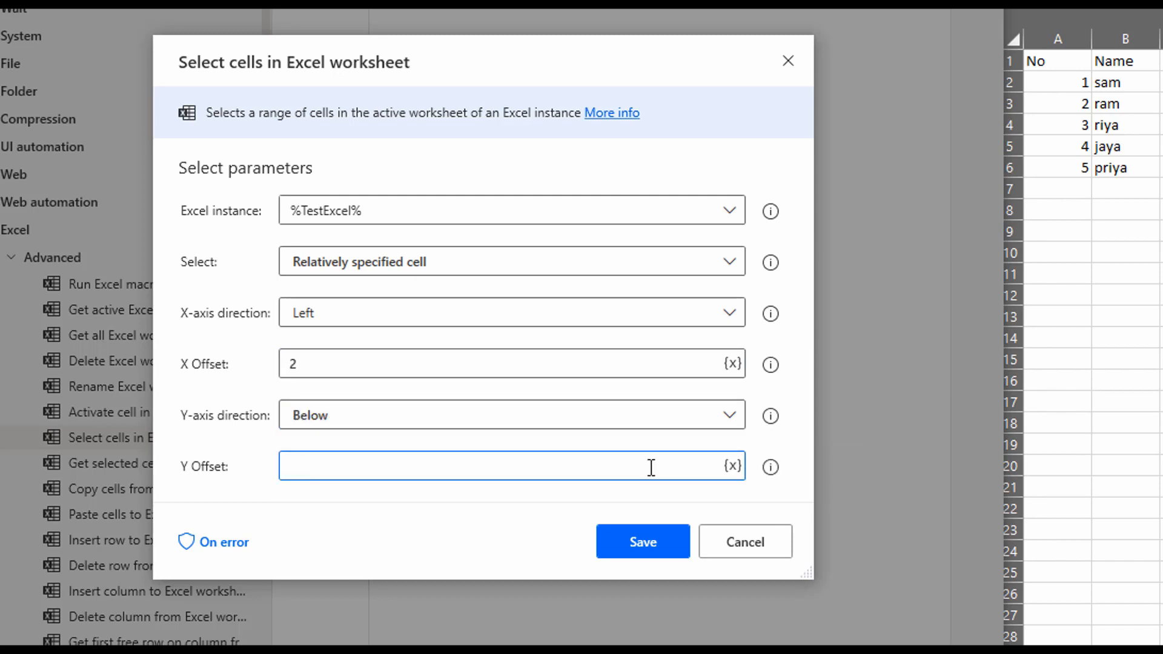
text(2)
- Make C13 the active cell in the worksheet, save the Select cells action and run the flow
click(1161, 316)
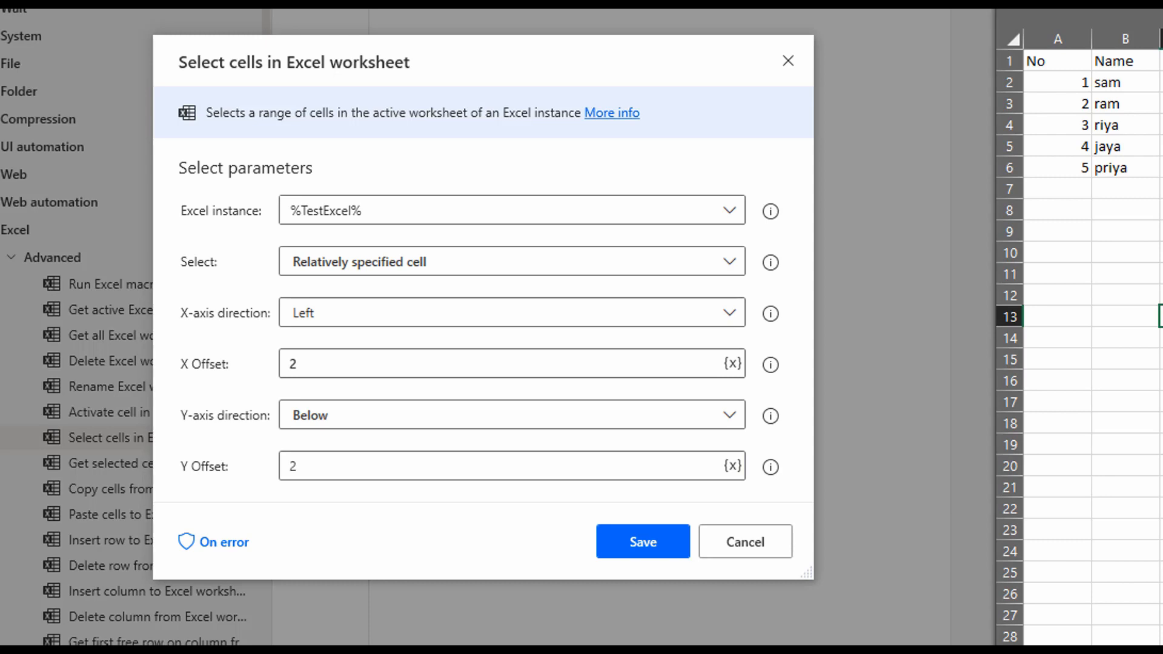
key(Right)
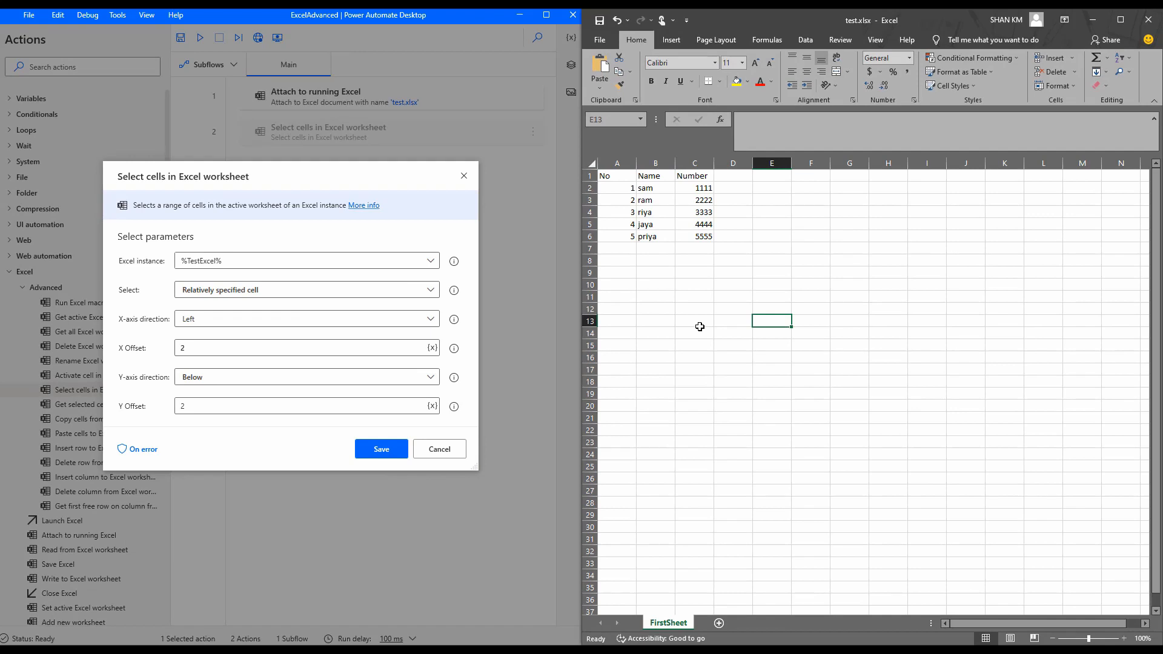
click(700, 326)
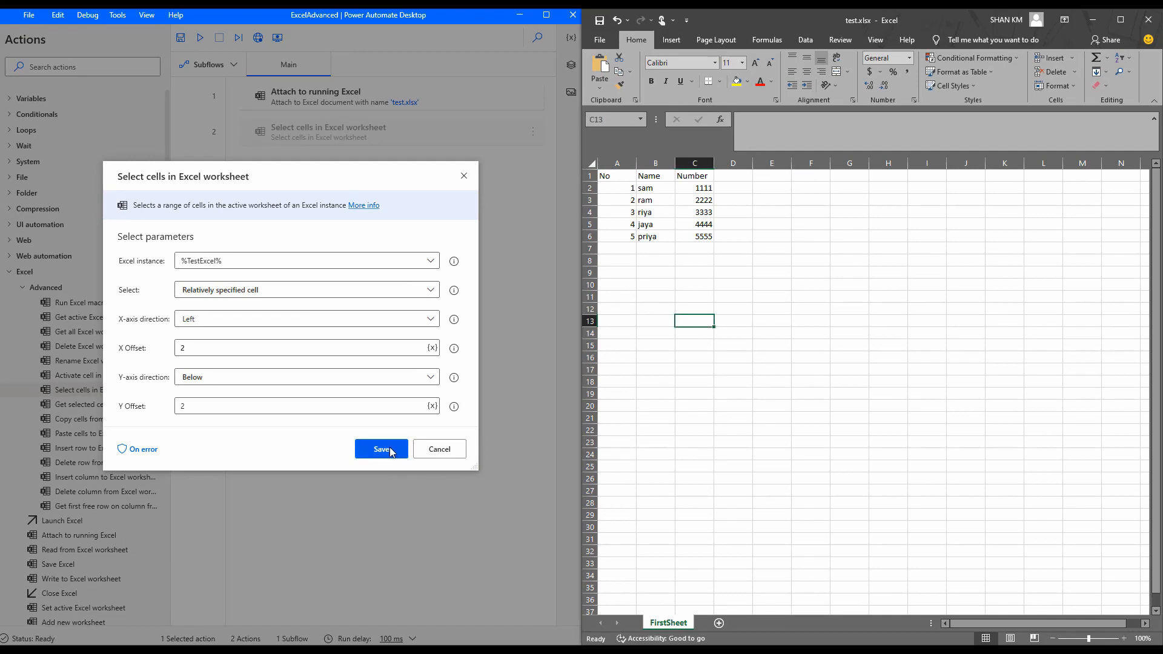
click(381, 449)
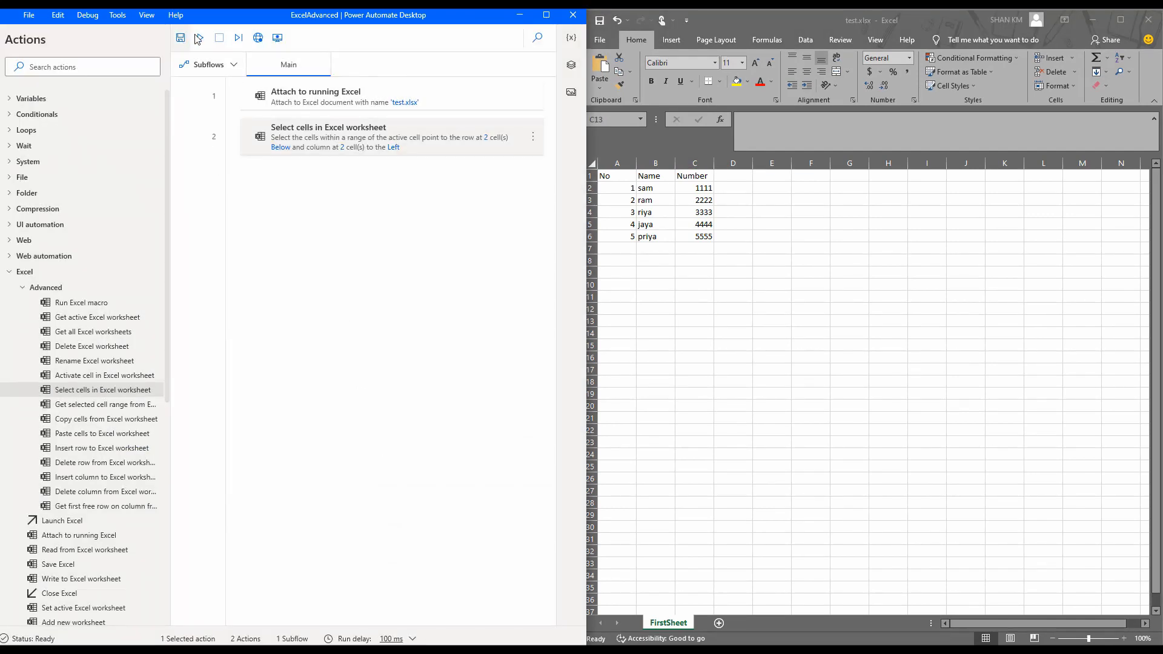
click(200, 40)
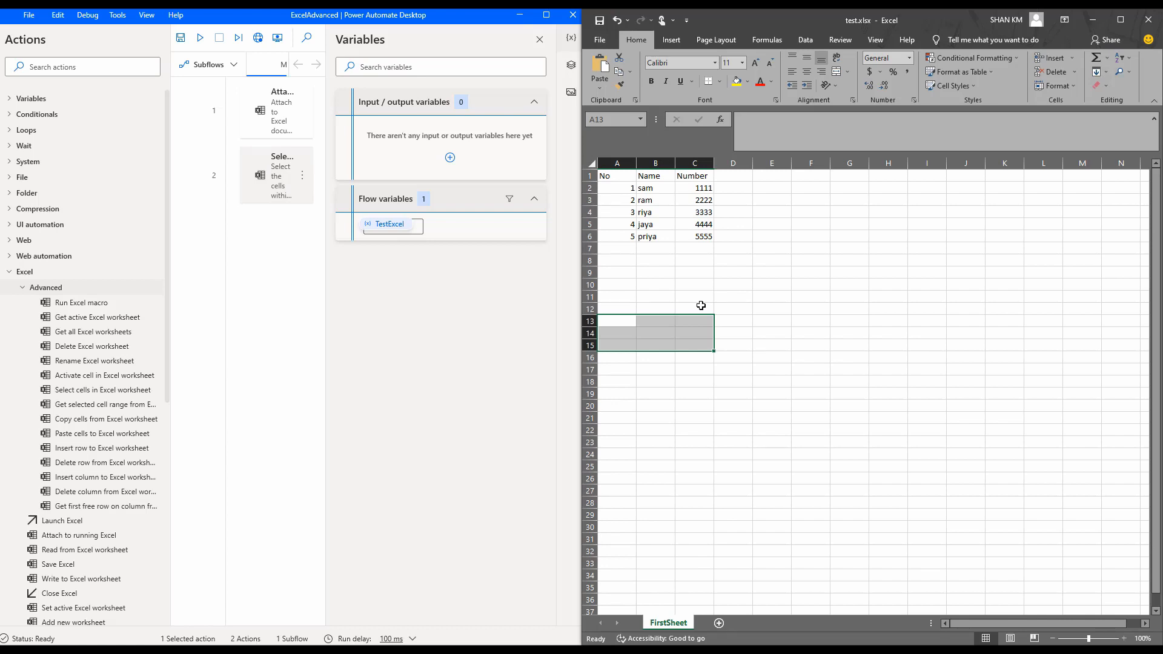
- Make D11 the active cell in the worksheet and run the flow again
click(726, 292)
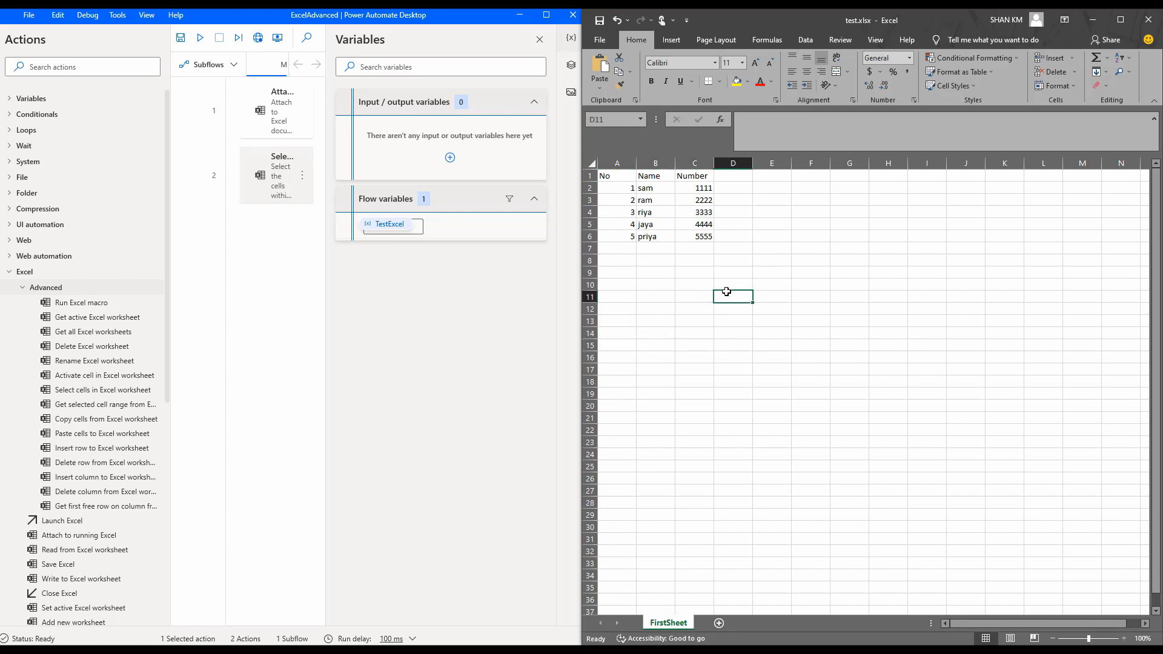
click(200, 37)
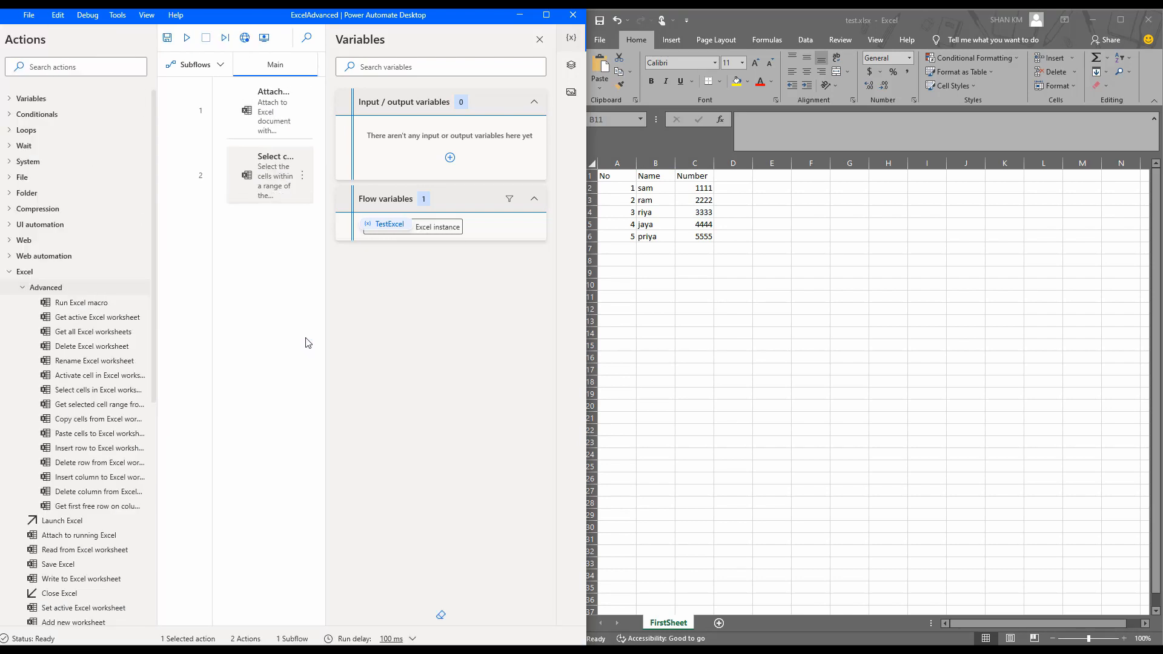
- Make C13 the active cell in the worksheet again and rerun the flow
click(852, 368)
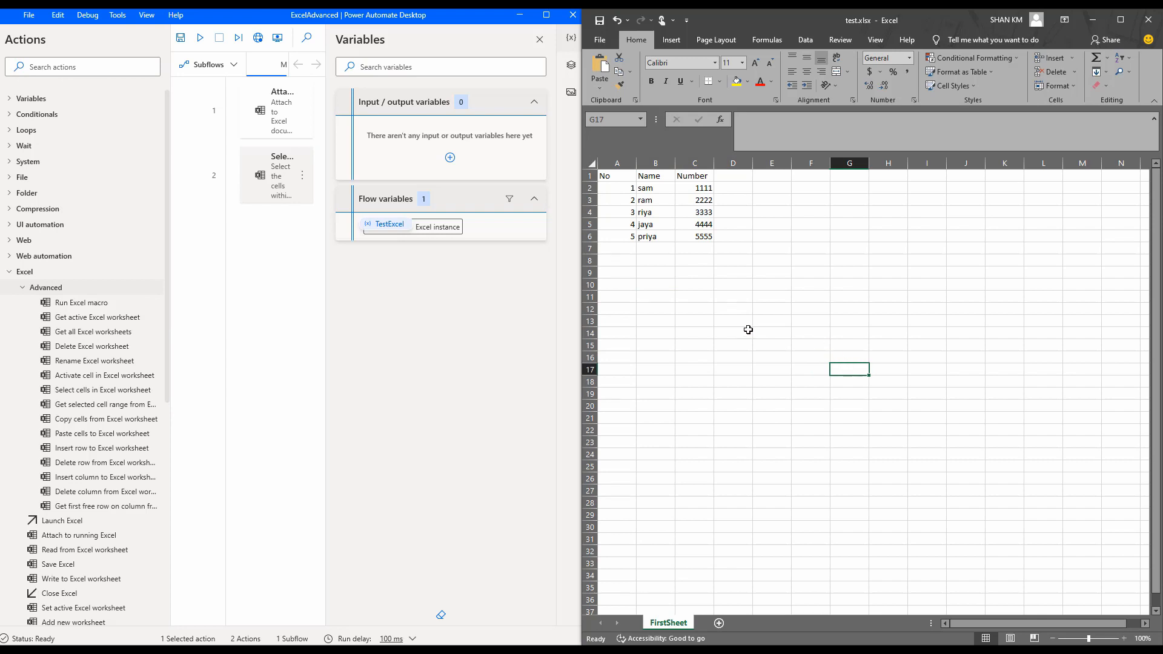
click(699, 295)
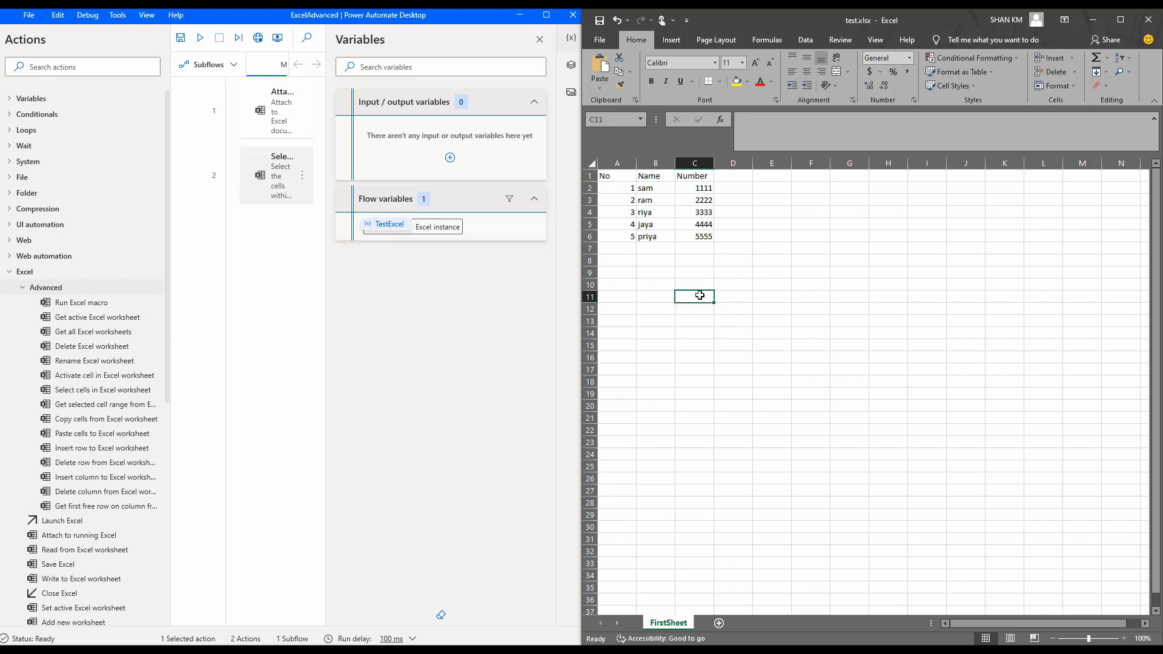
click(730, 296)
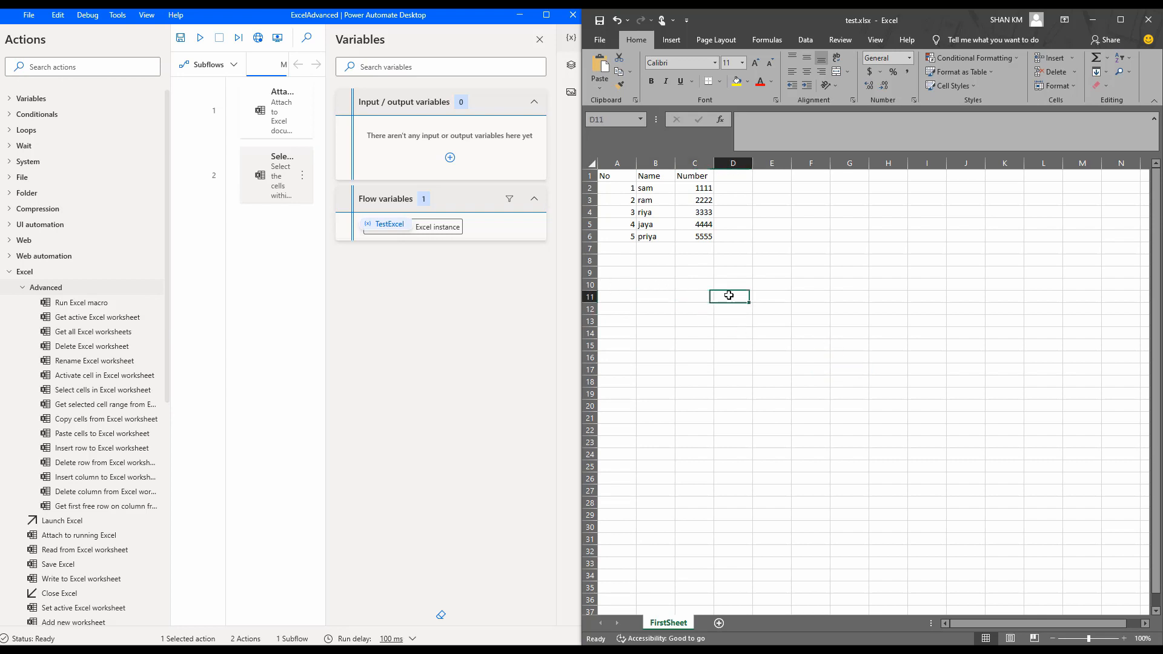
click(696, 308)
click(696, 320)
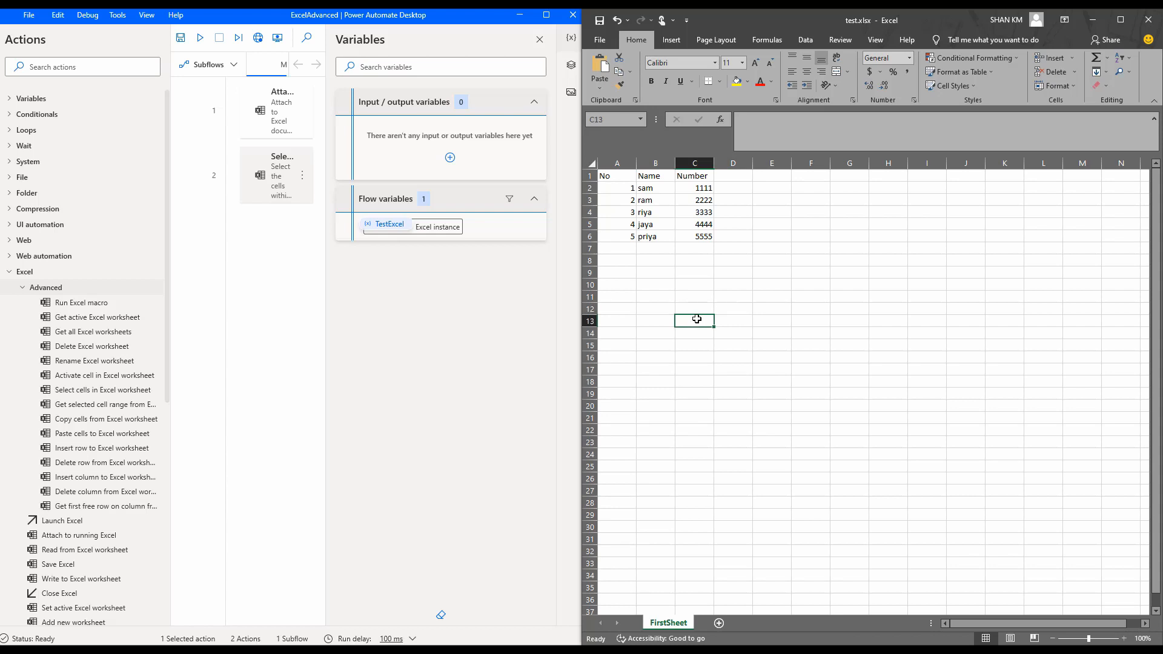
click(199, 40)
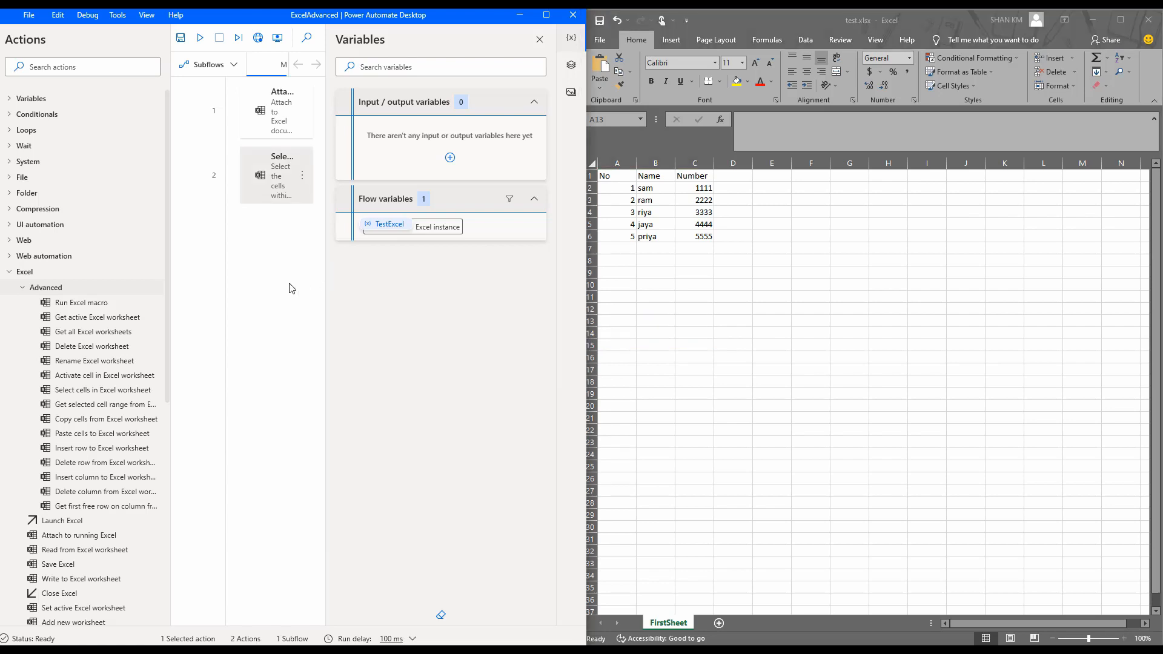
- Hide the variables pane and delete the Select cells in Excel worksheet action from the flow
click(571, 43)
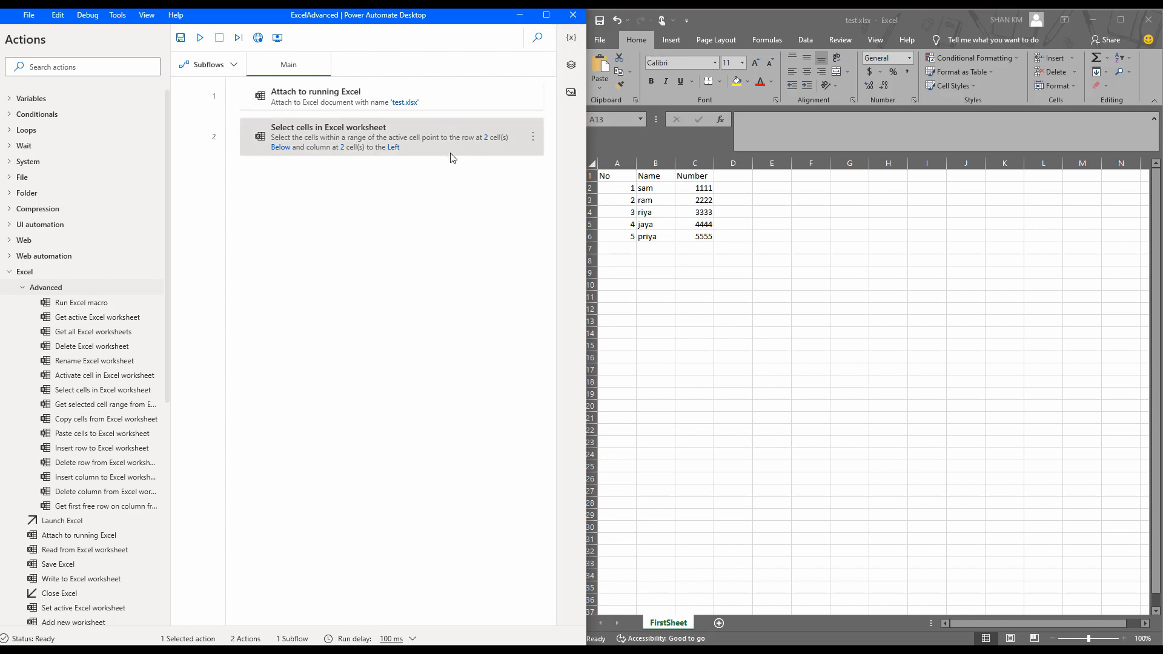
click(533, 136)
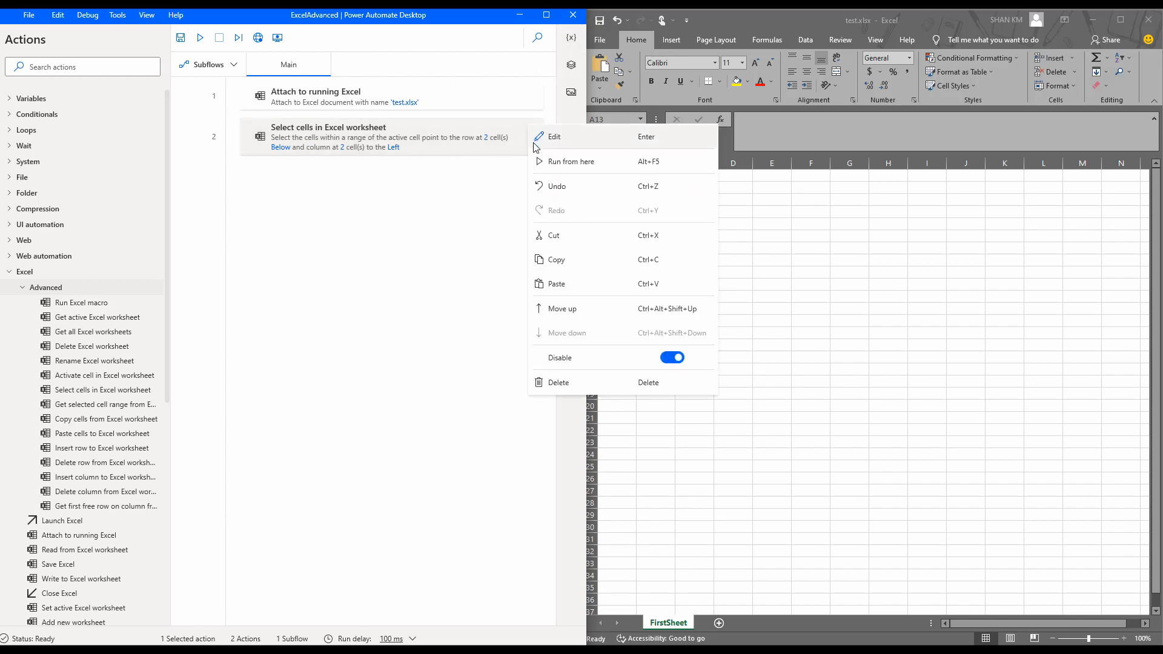
click(559, 382)
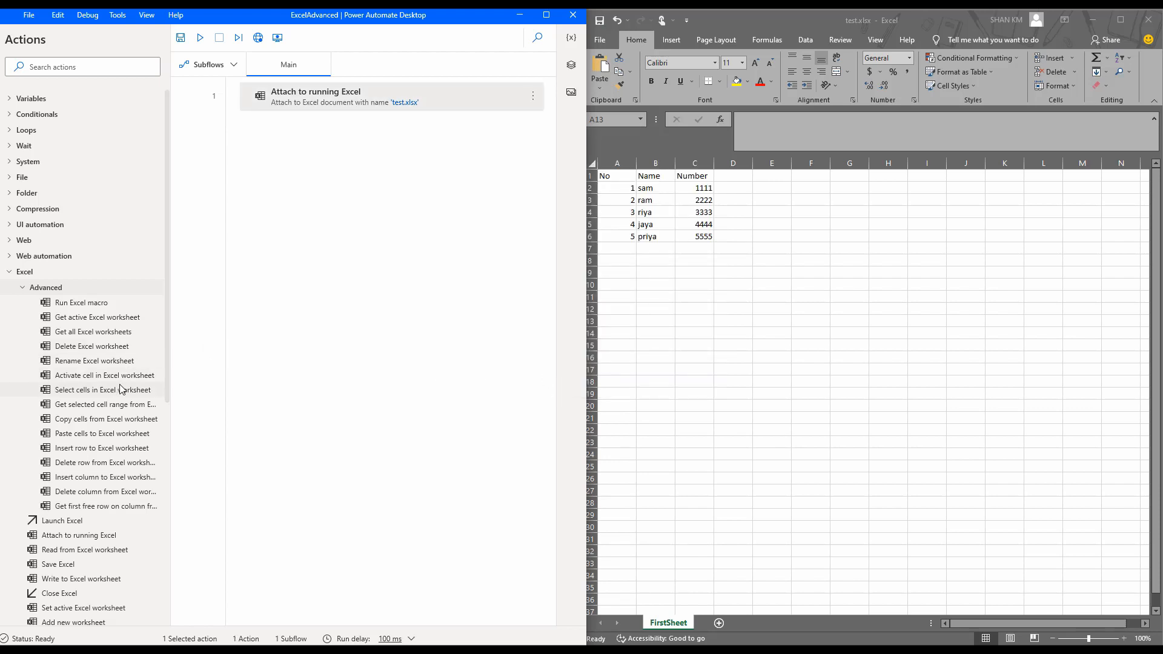
- Add a Copy cells from Excel worksheet action for the TestExcel instance with copy mode Values from selection and save it
drag(96, 422, 311, 217)
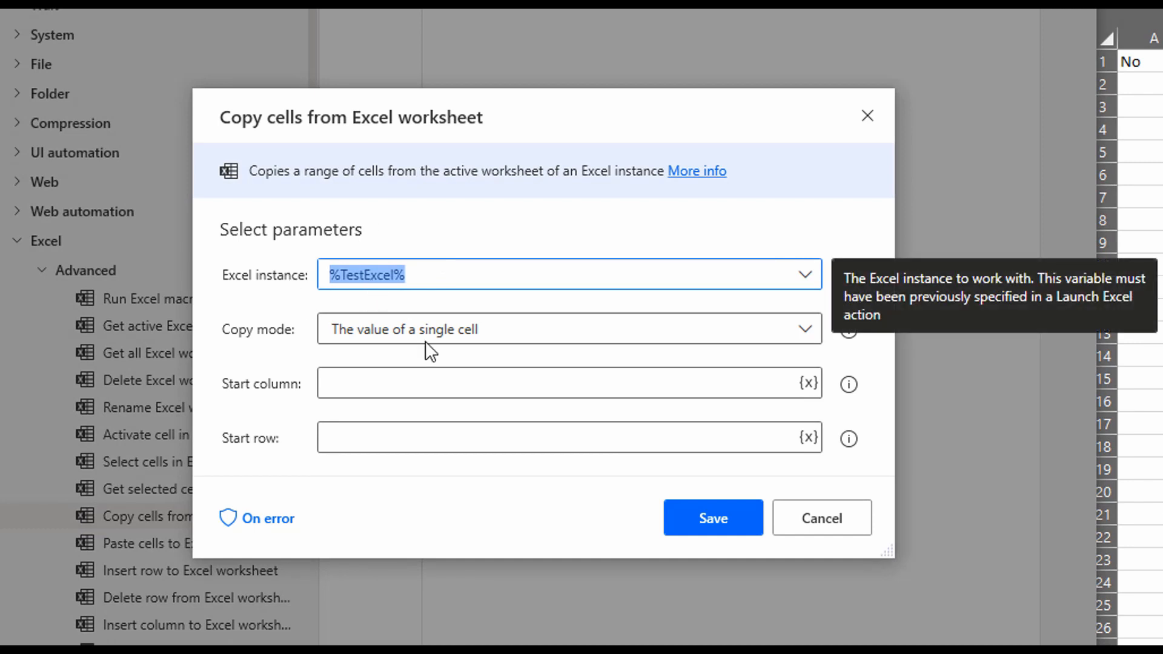
click(511, 328)
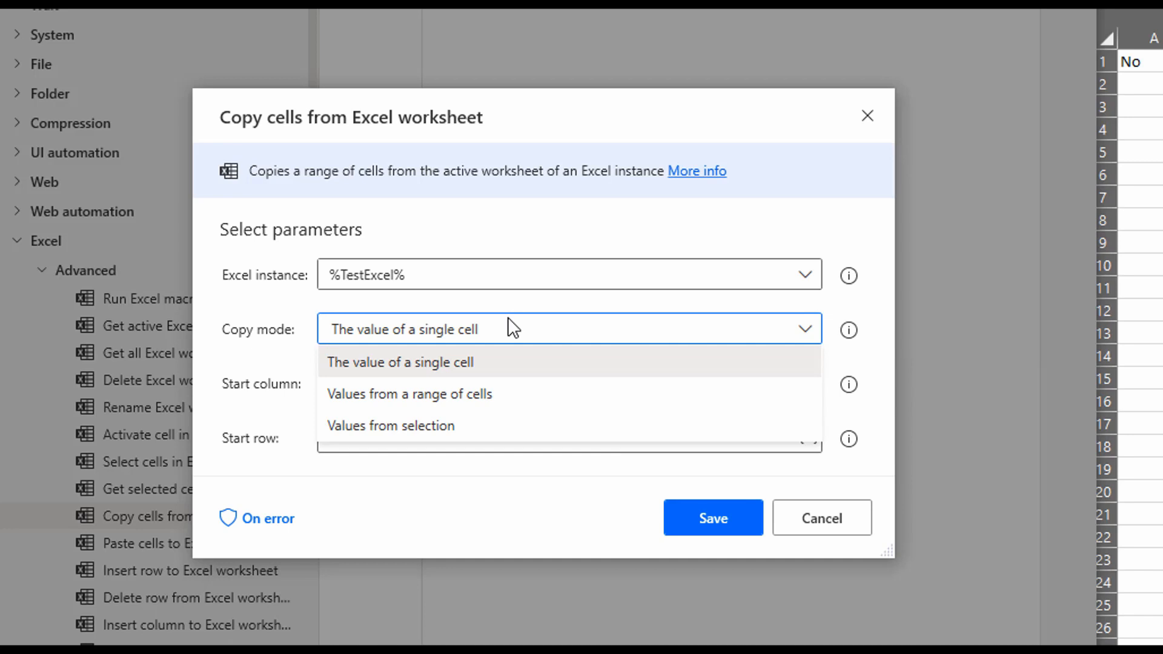
click(501, 413)
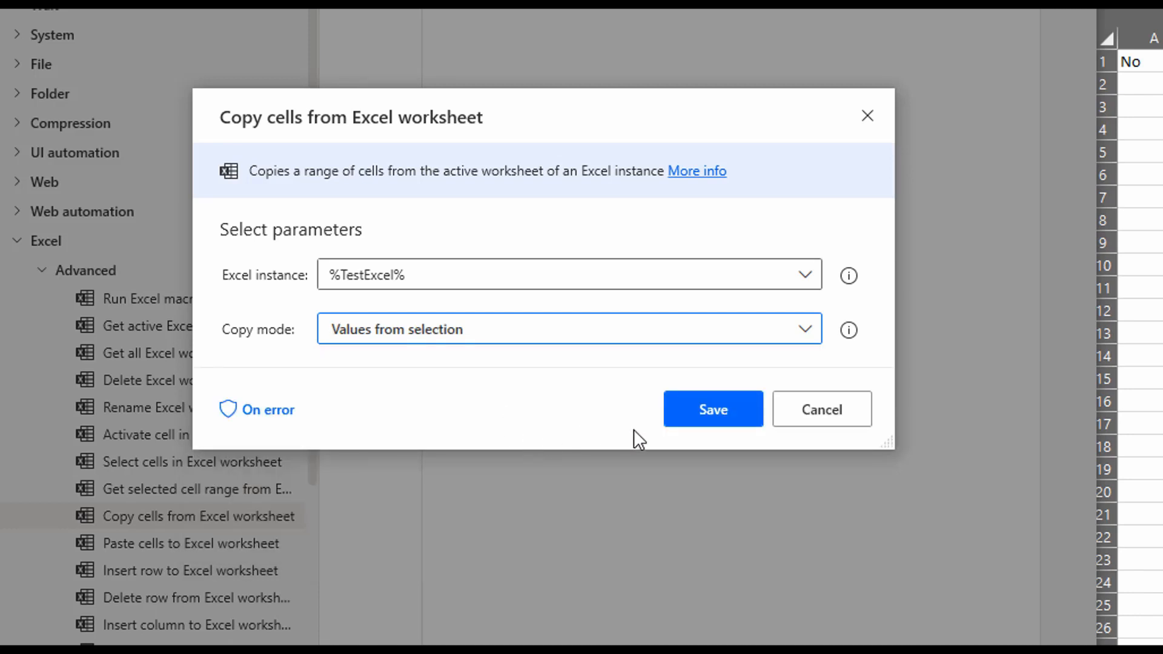
click(702, 409)
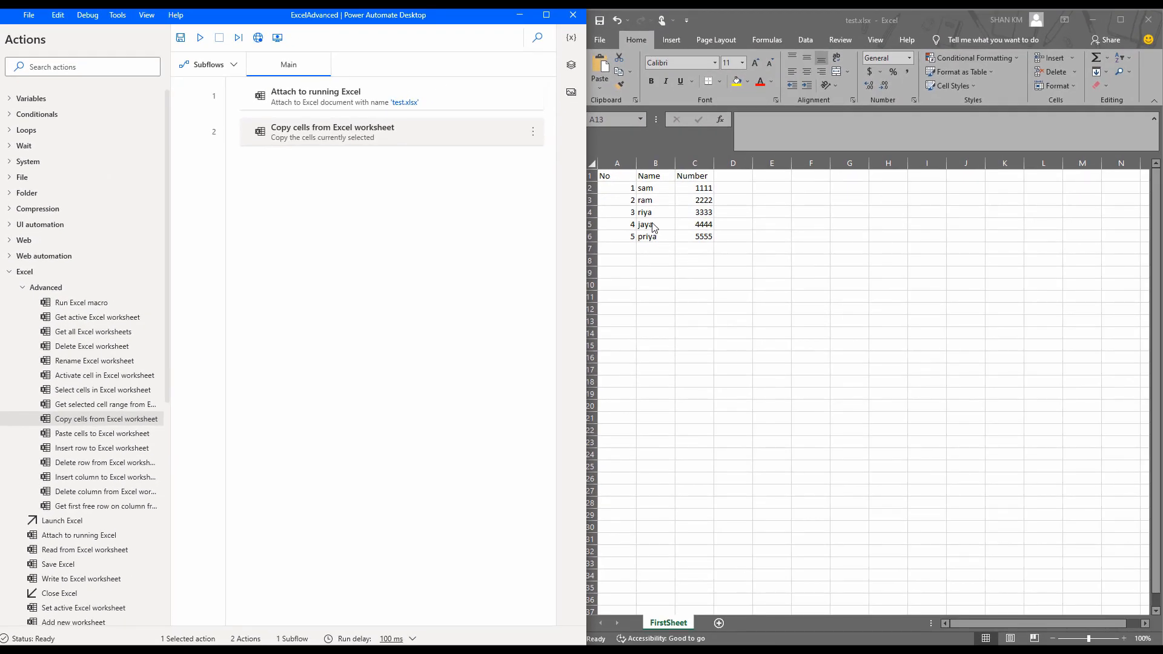
- Run the flow with B5:B6 selected in the worksheet, then review the Copy cells action's settings
click(654, 227)
drag(654, 228, 655, 235)
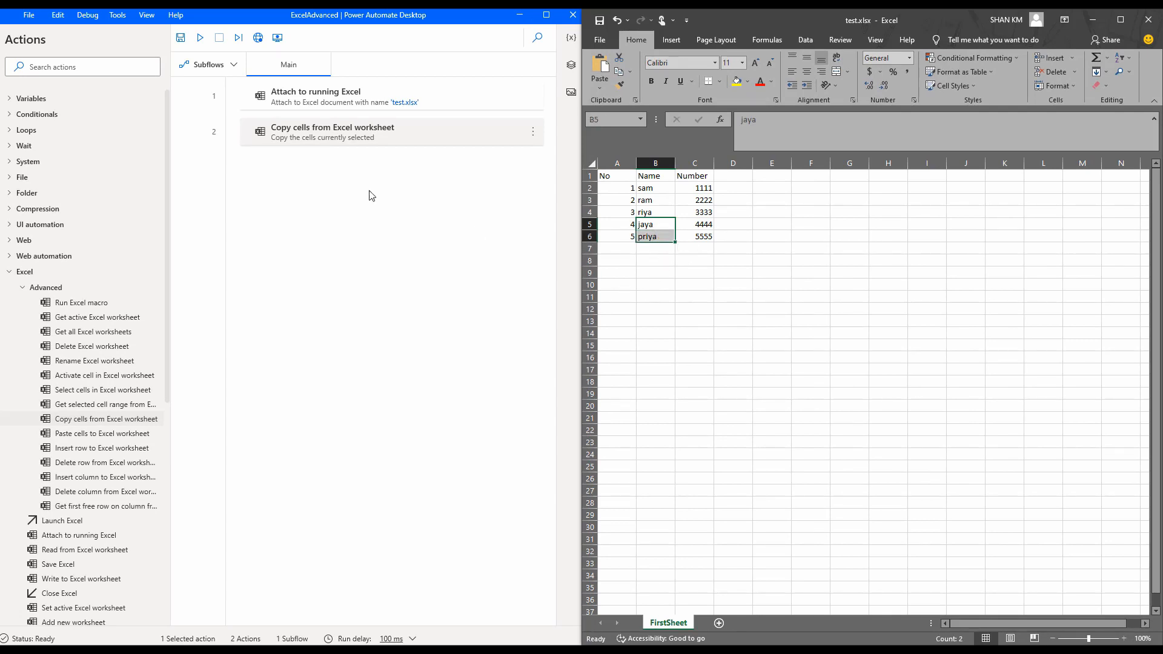
click(199, 37)
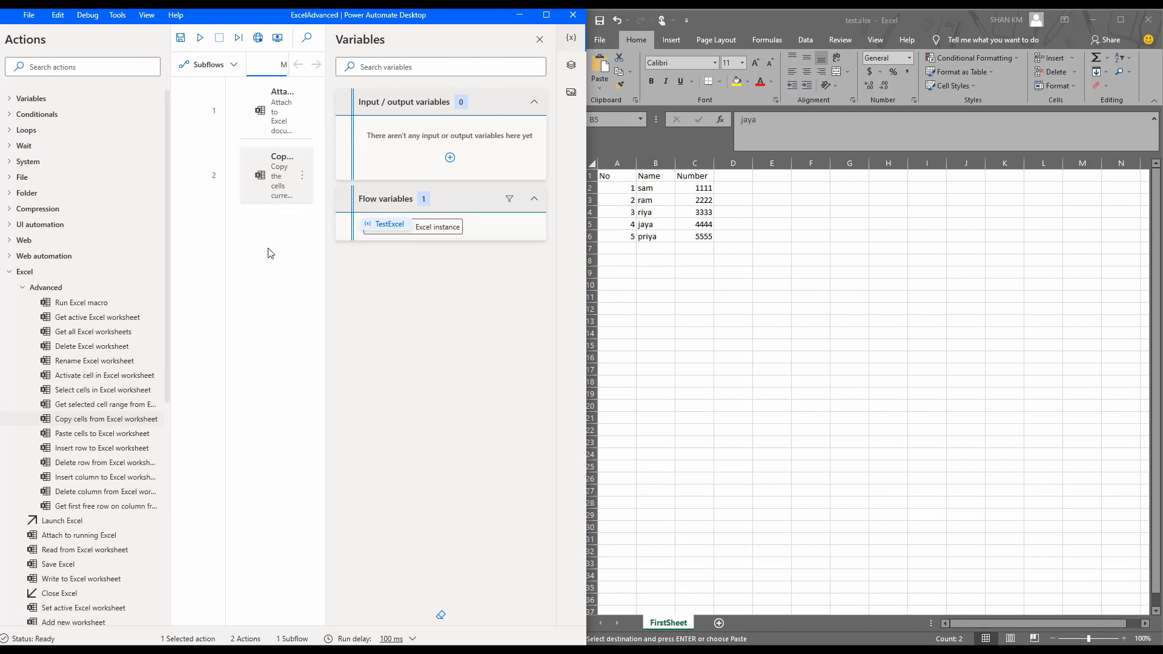
double_click(285, 180)
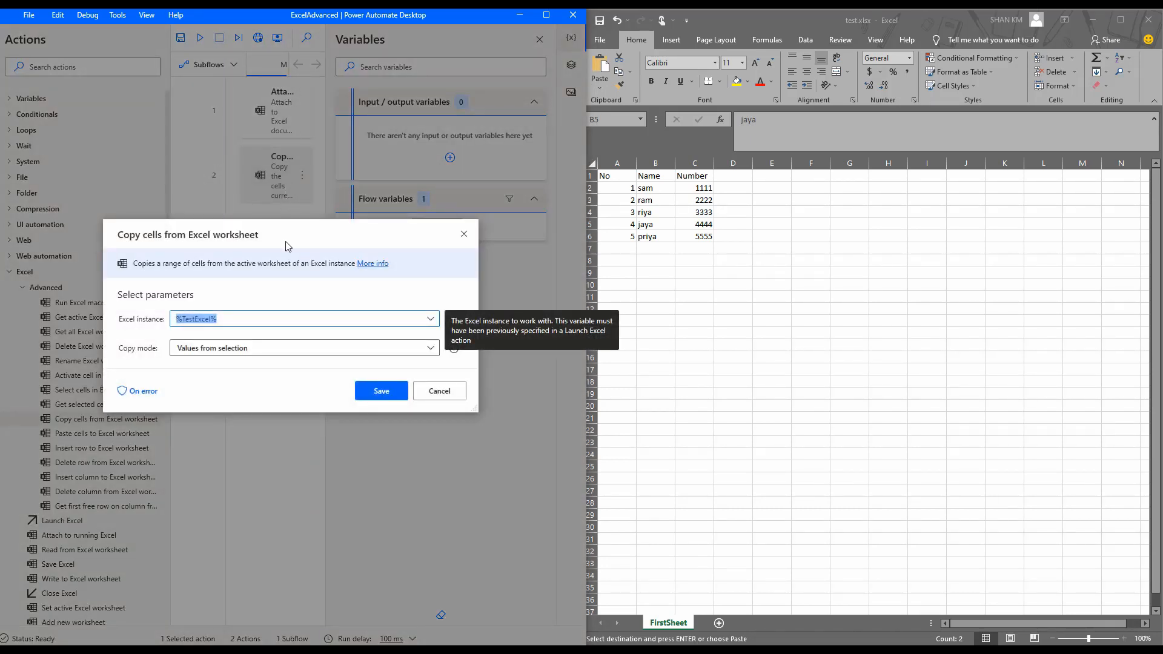
click(383, 392)
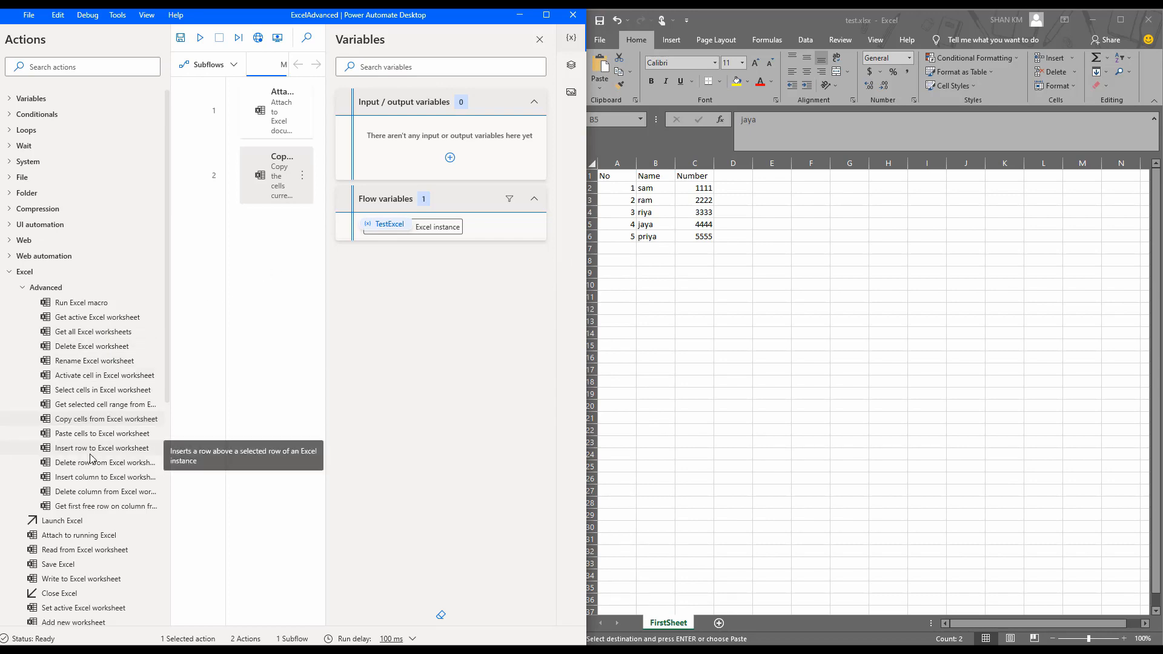
- Add a Paste cells to Excel worksheet action for TestExcel, pasting on the specified cell at column H, row 20, and save it
drag(79, 433, 332, 303)
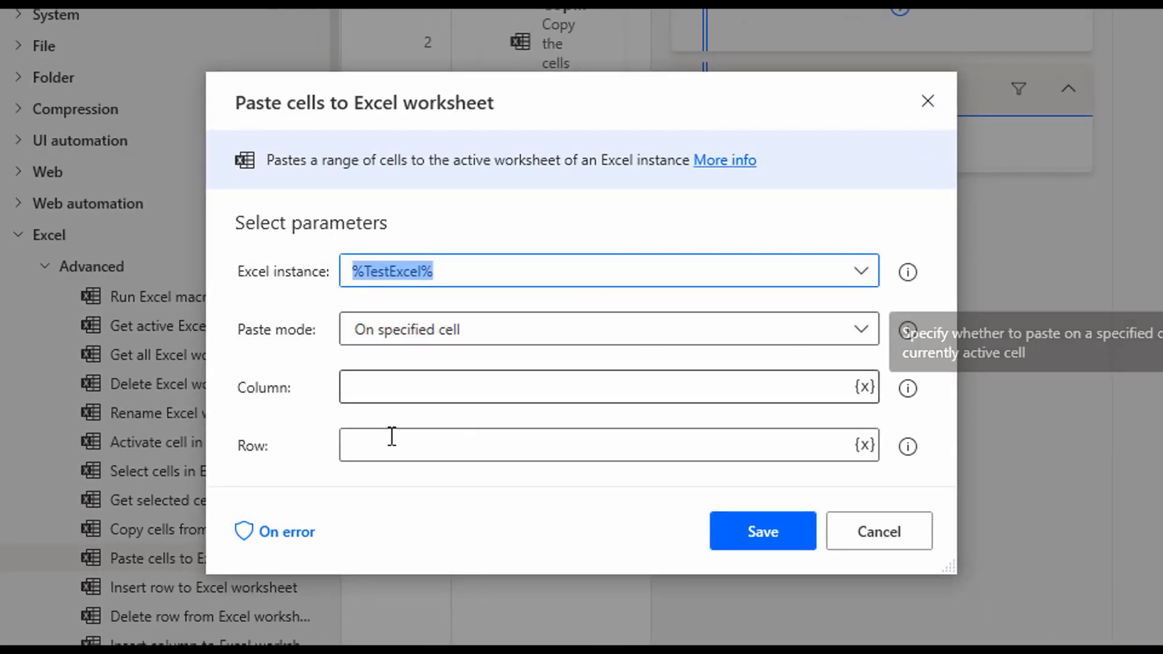
click(429, 396)
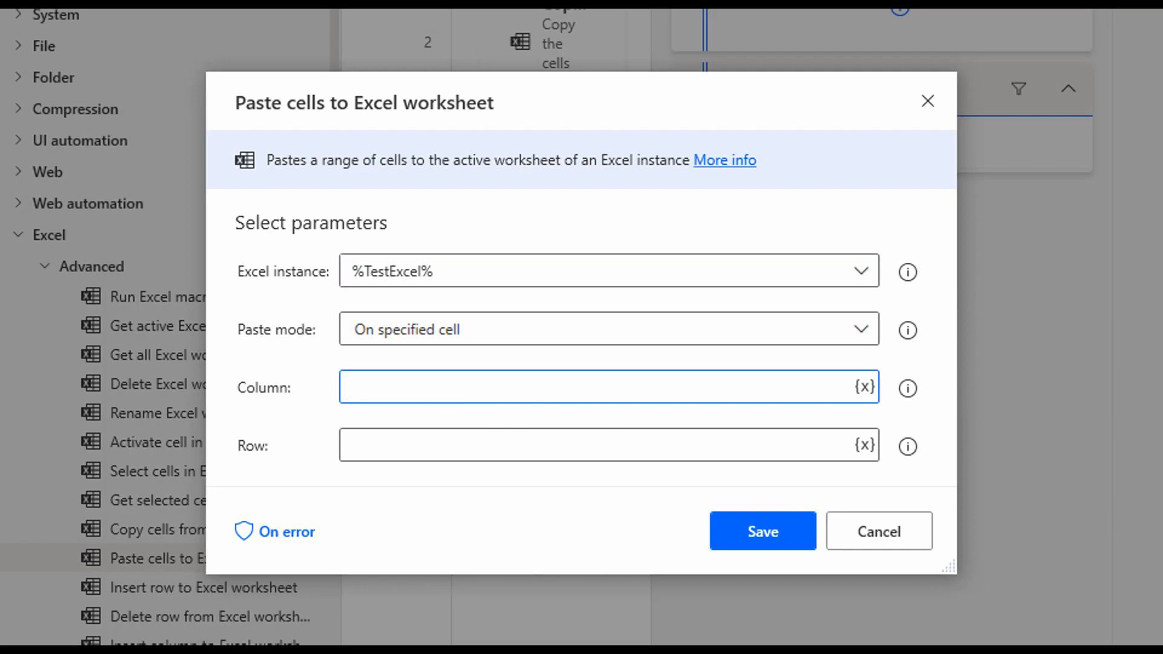
key(alt+Tab)
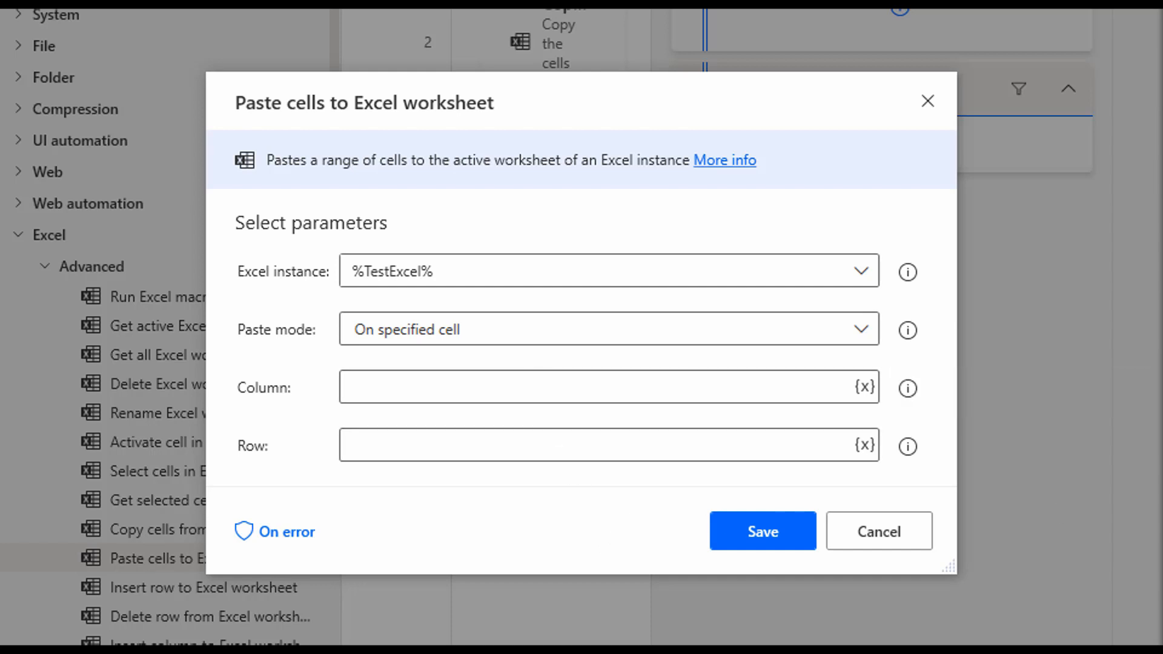
click(519, 397)
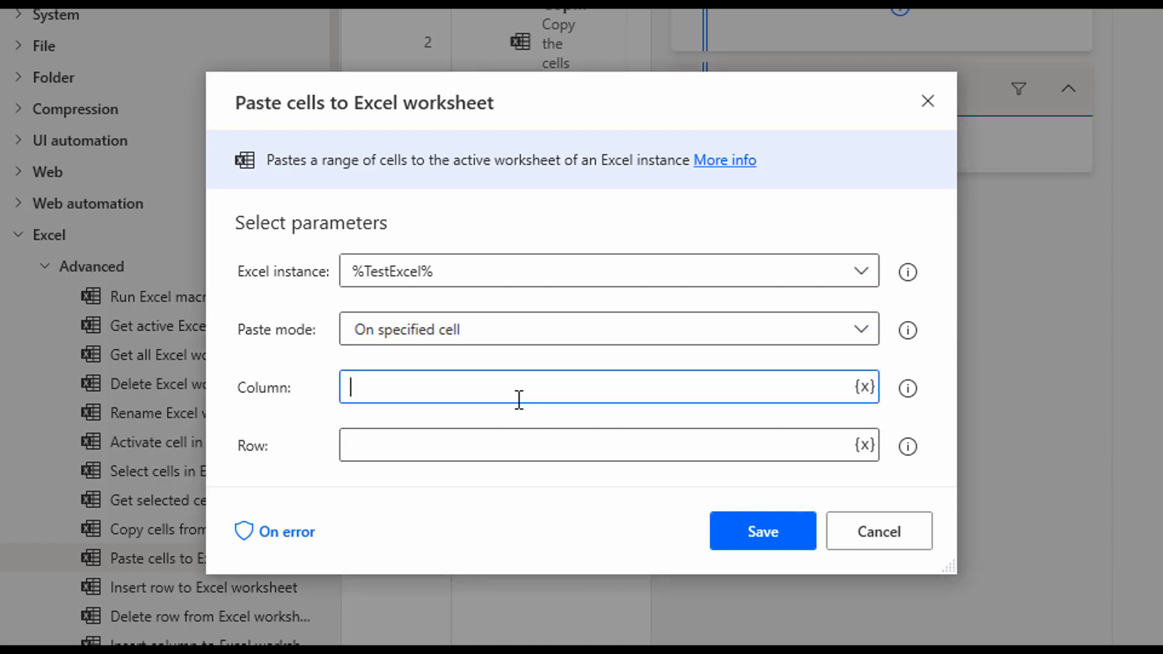
text(H)
click(528, 448)
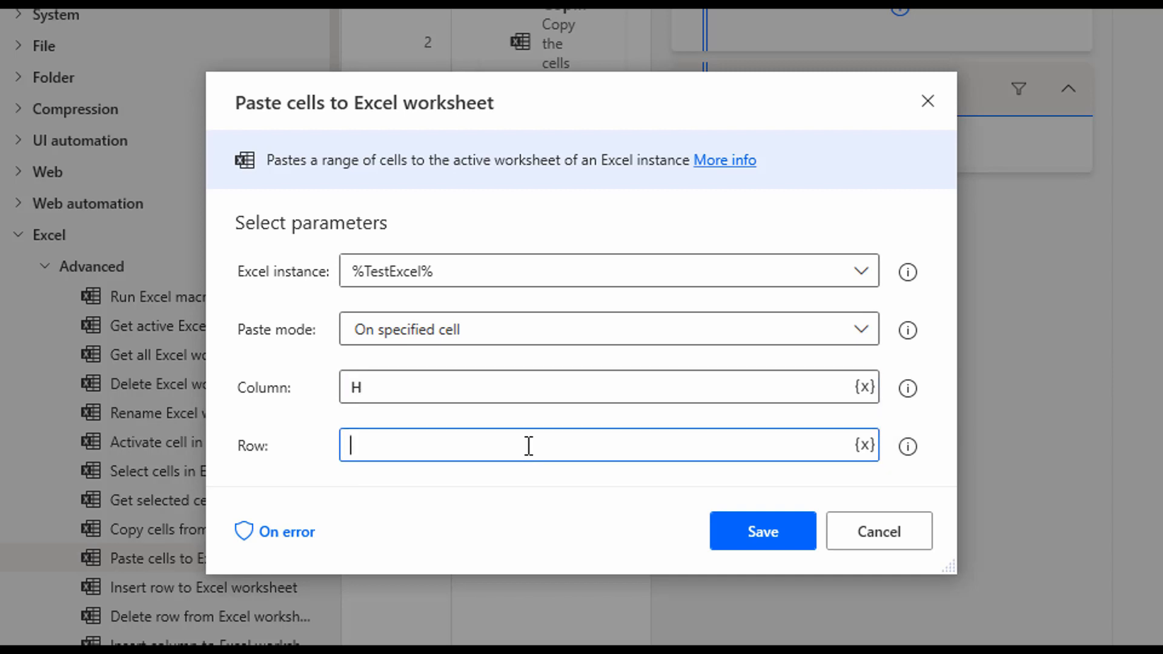
text(20)
click(732, 534)
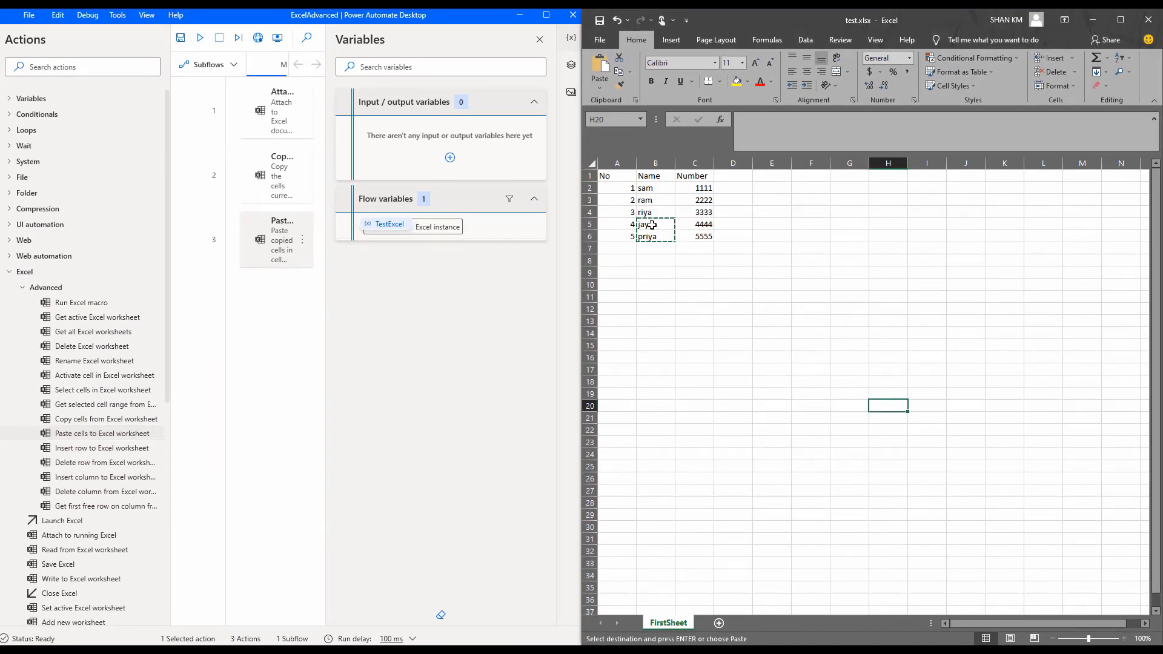
- Select B5:B6 in the worksheet and run the flow to copy them to H20
click(658, 230)
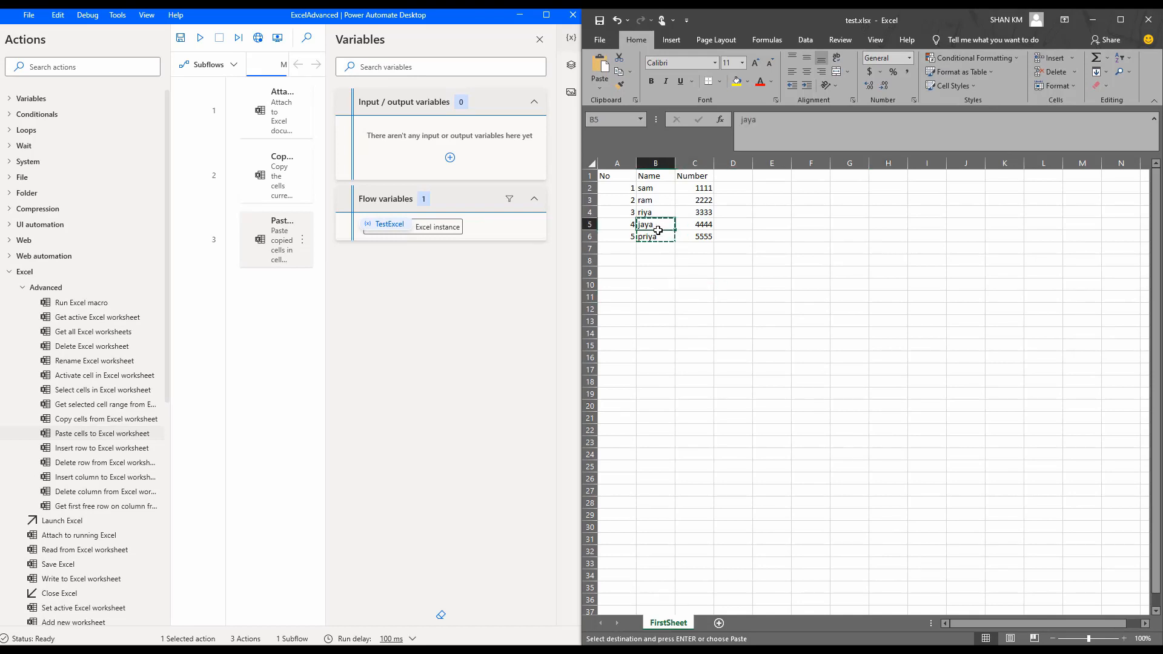
drag(657, 230, 656, 238)
key(Return)
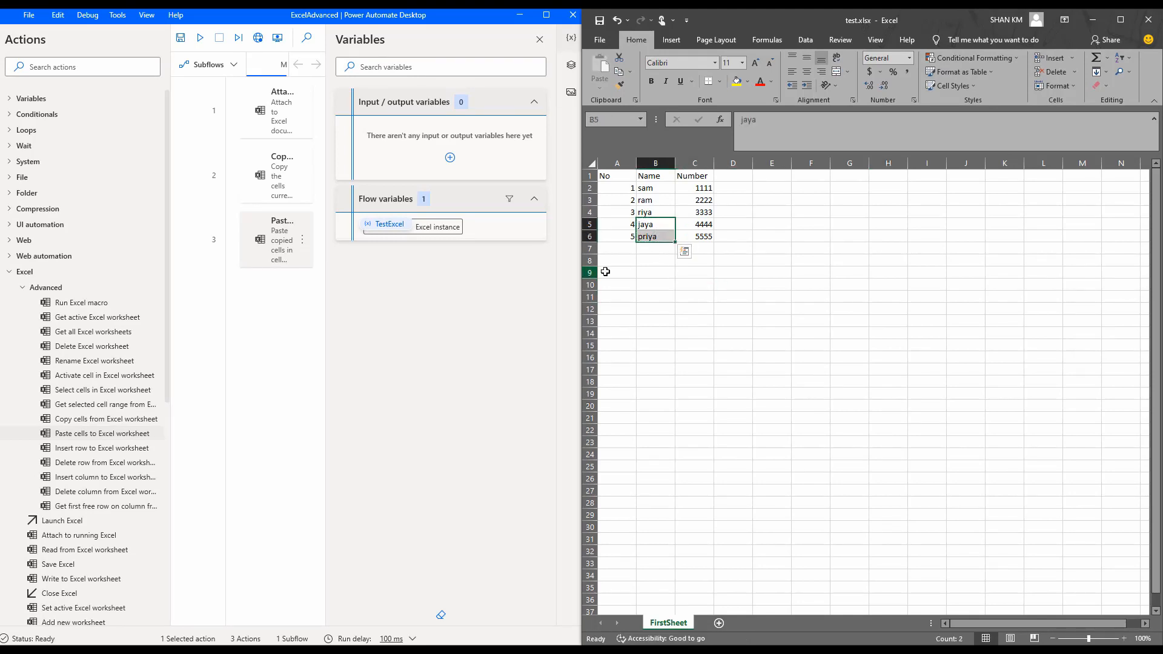
click(200, 37)
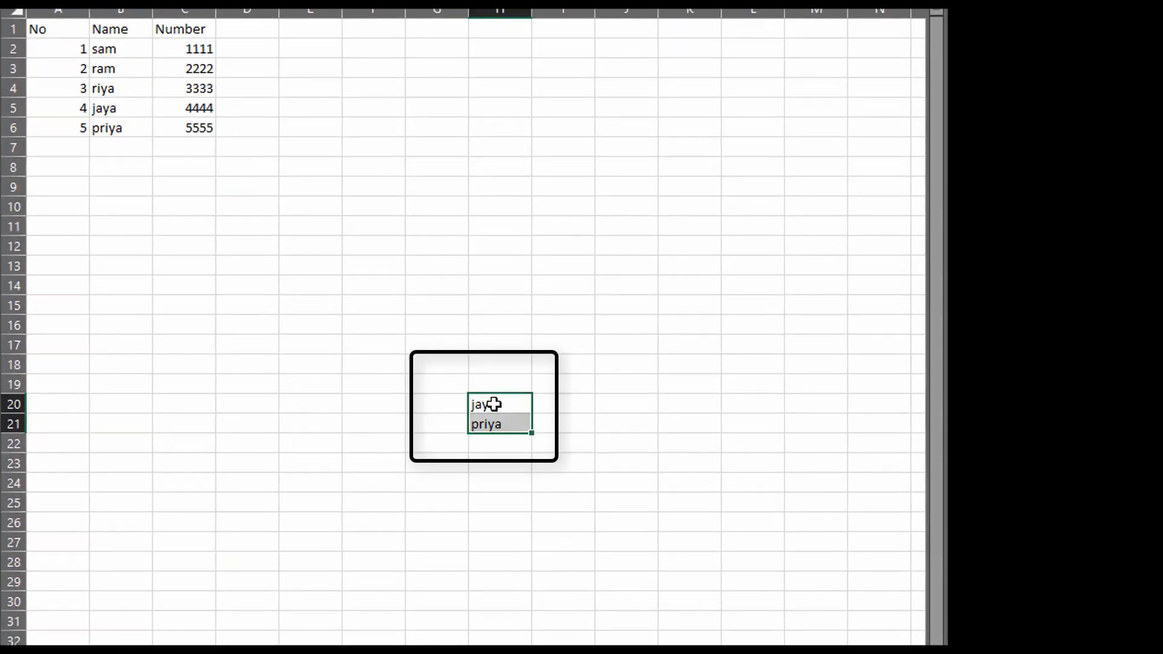
click(503, 443)
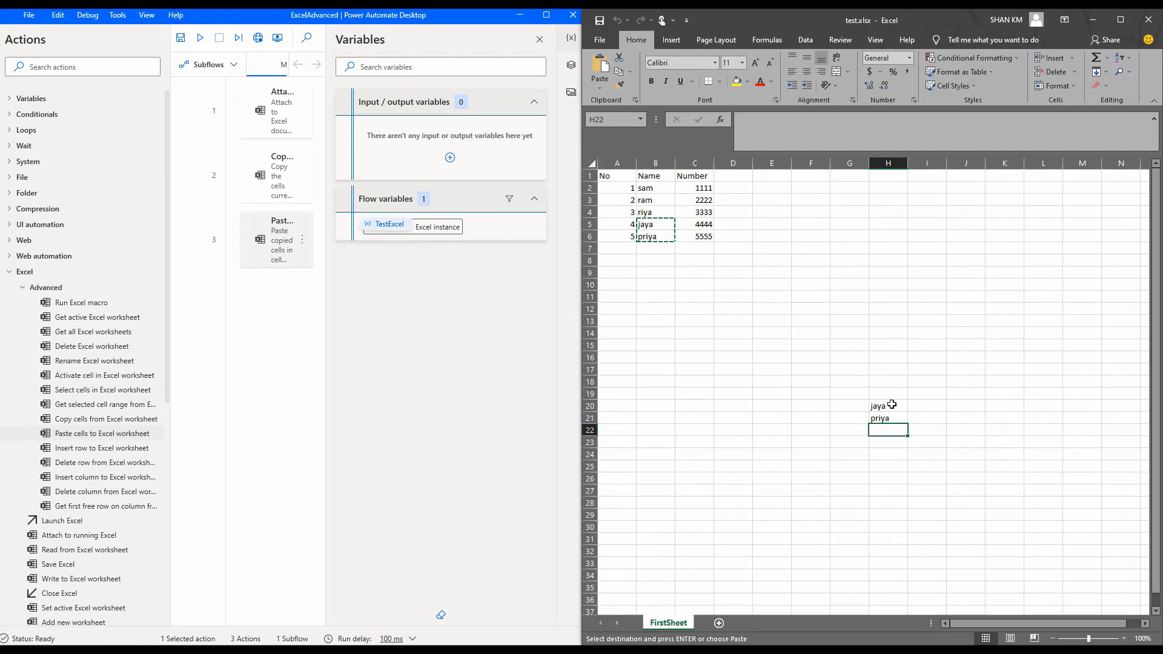
click(880, 367)
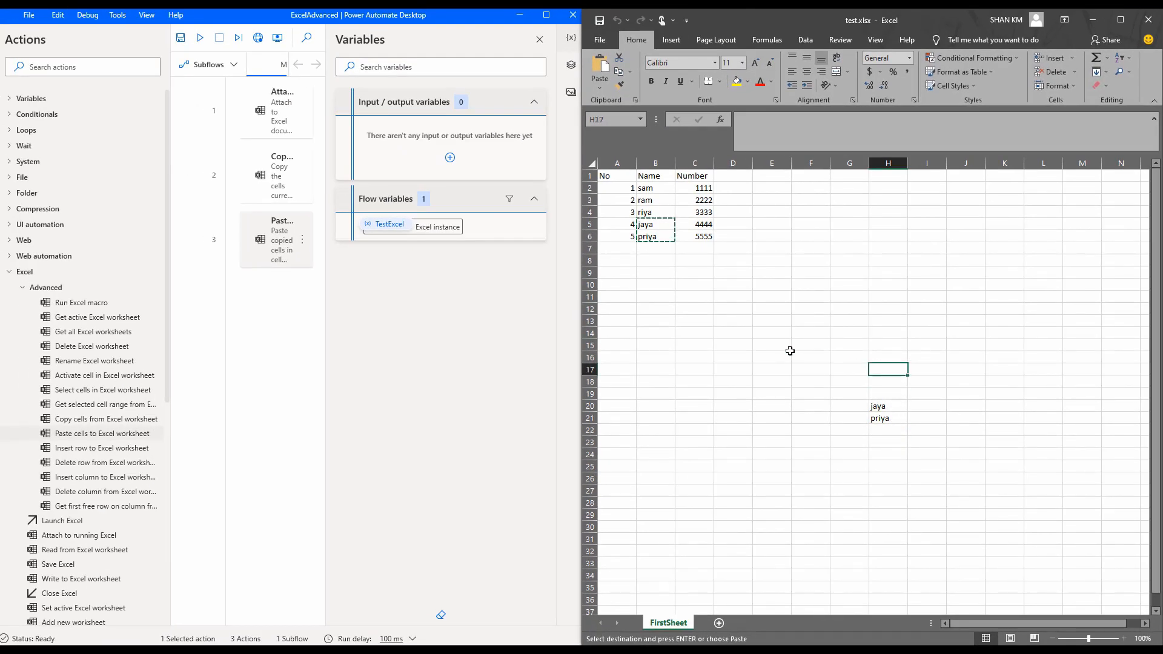
- Delete the Paste cells and Copy cells actions from the flow and hide the variables pane
click(301, 239)
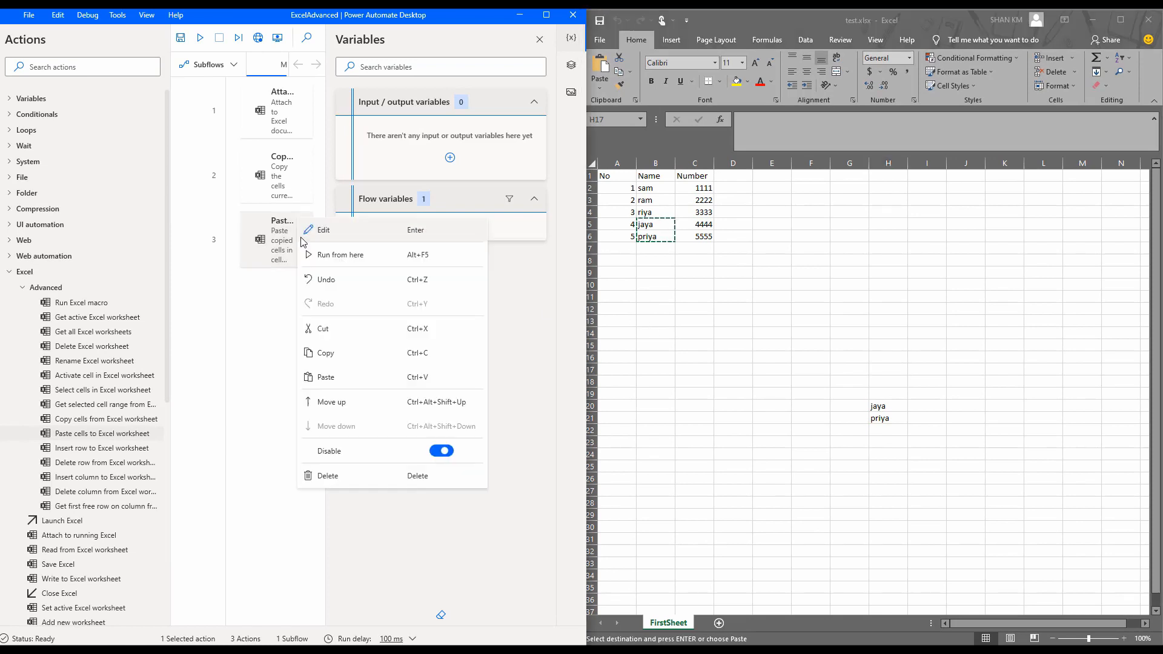
click(363, 475)
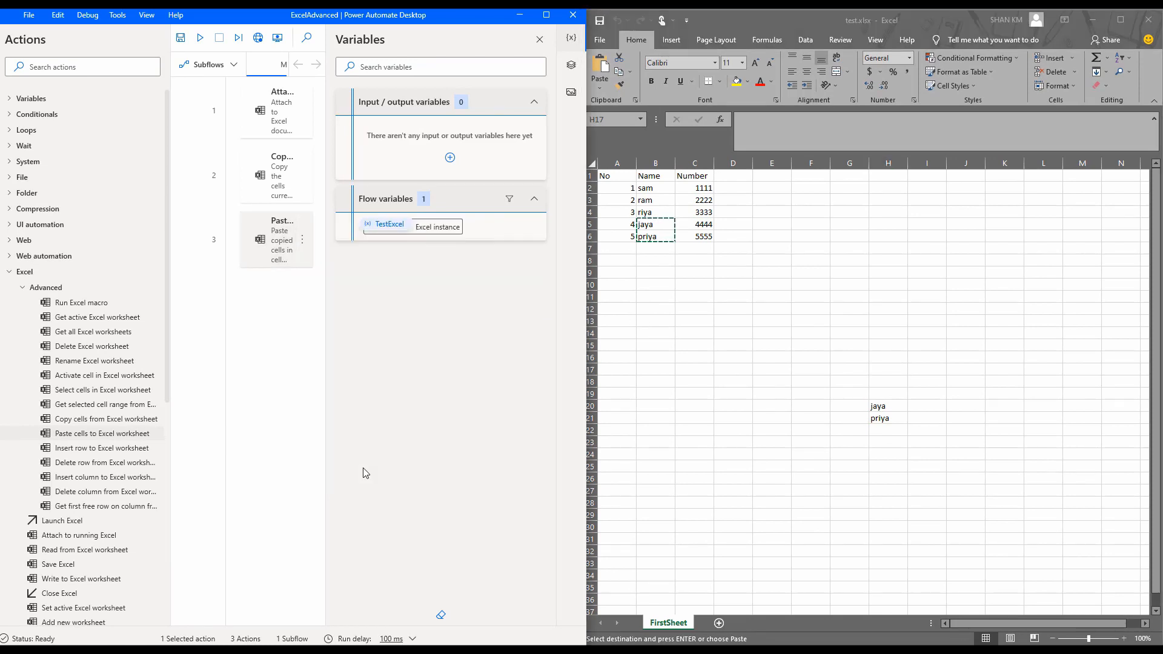
click(301, 175)
click(348, 407)
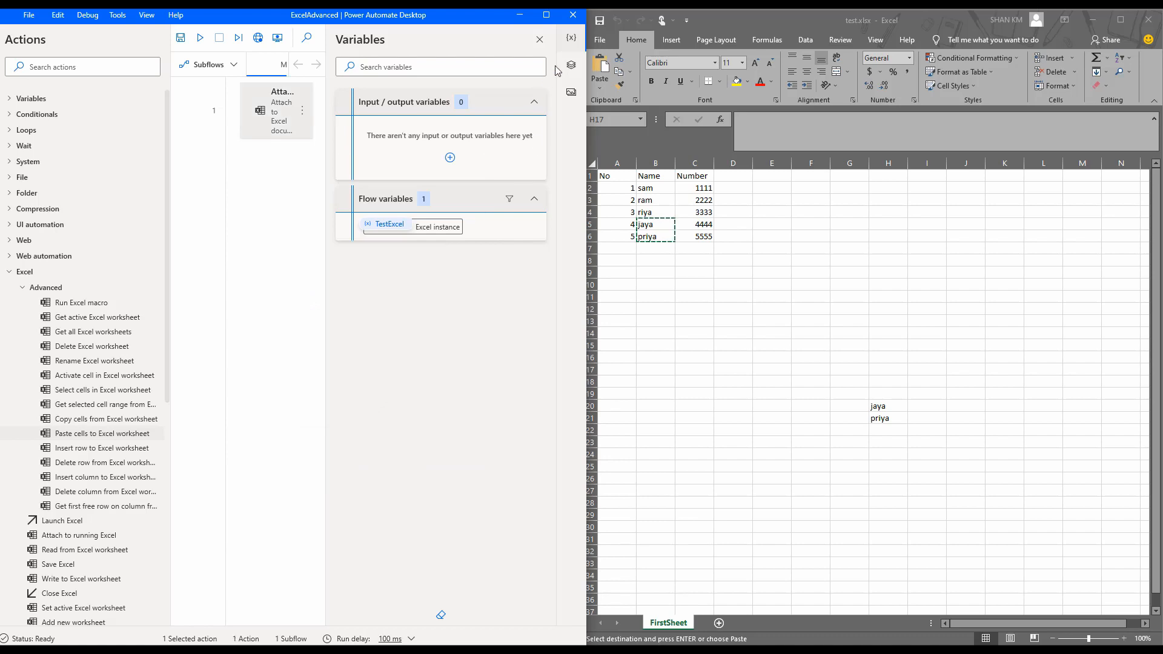
click(572, 40)
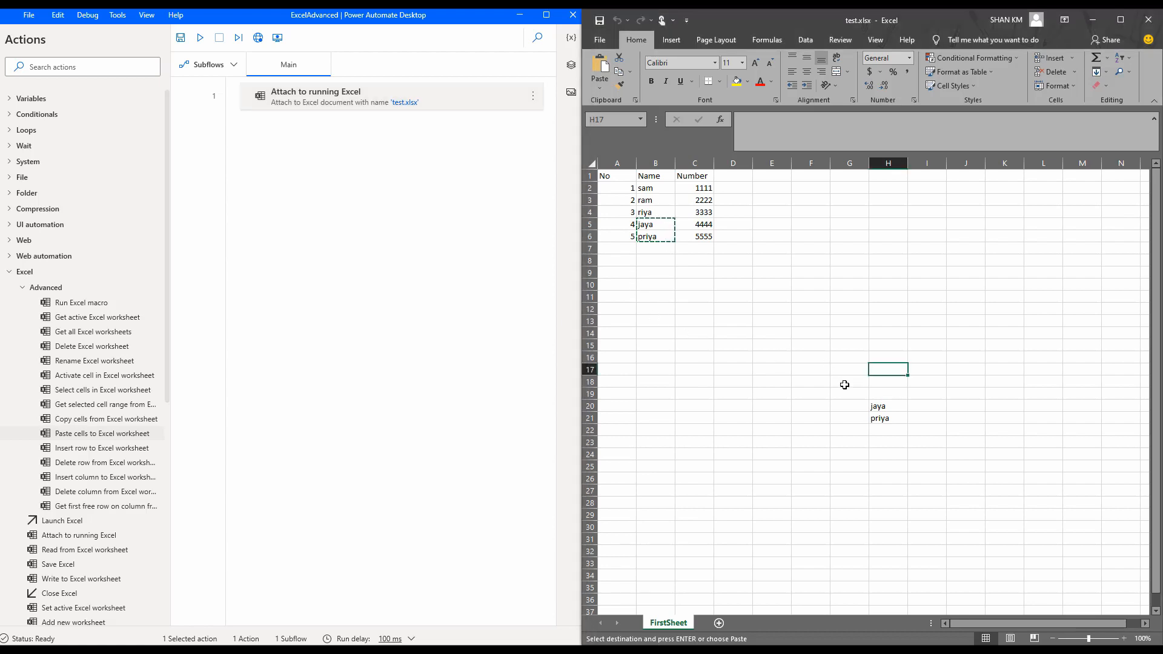
- Clear the contents of F17:I25 in the worksheet to remove the pasted names
drag(845, 381, 921, 467)
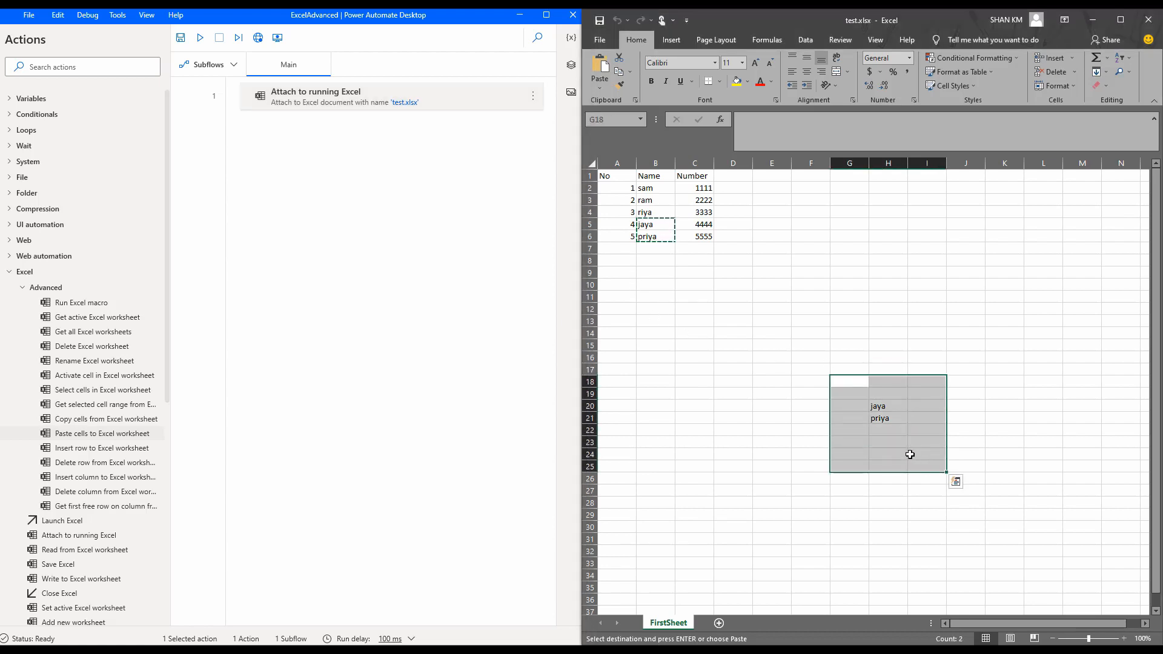
key(ctrl+q)
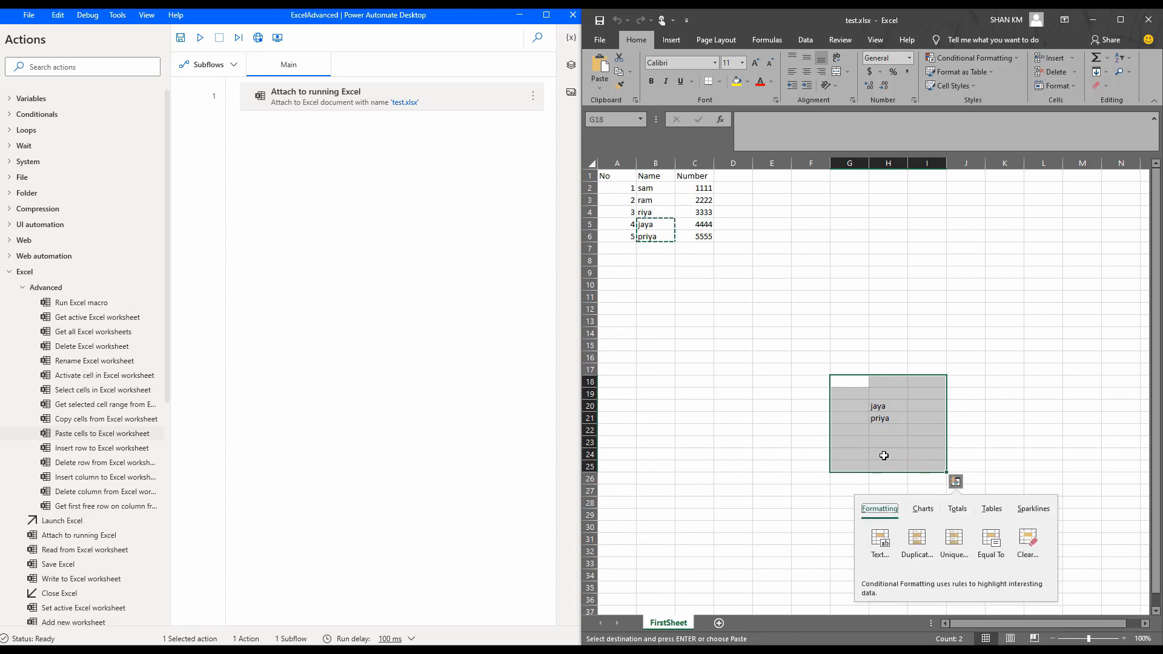
click(774, 363)
drag(812, 370, 942, 472)
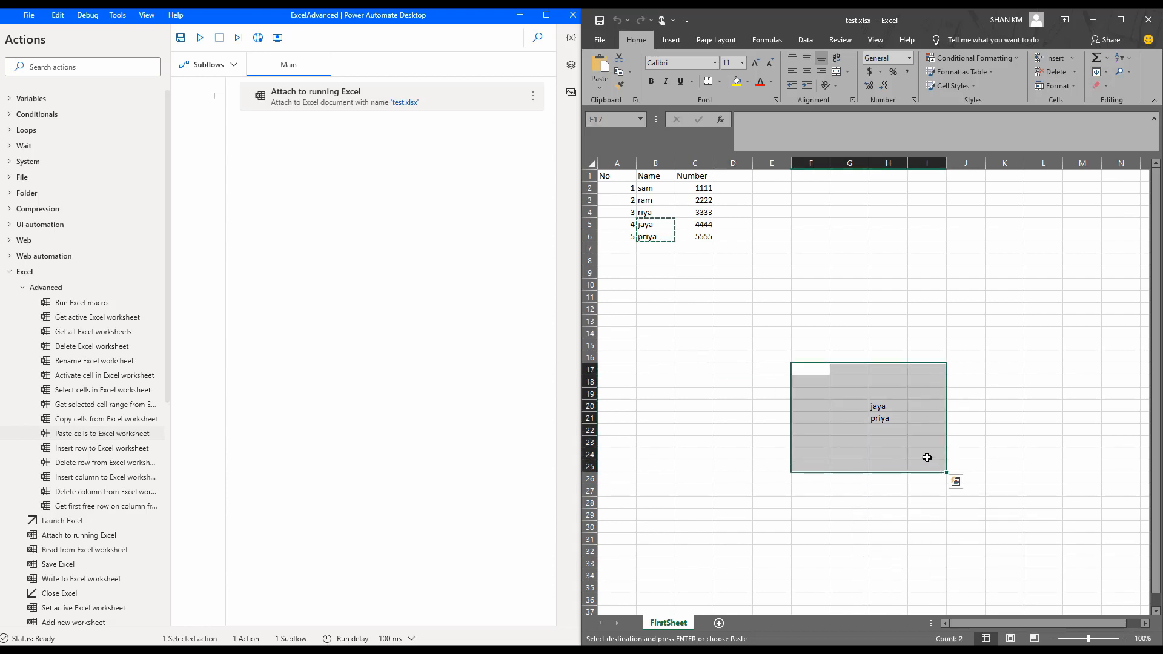
key(Delete)
click(696, 393)
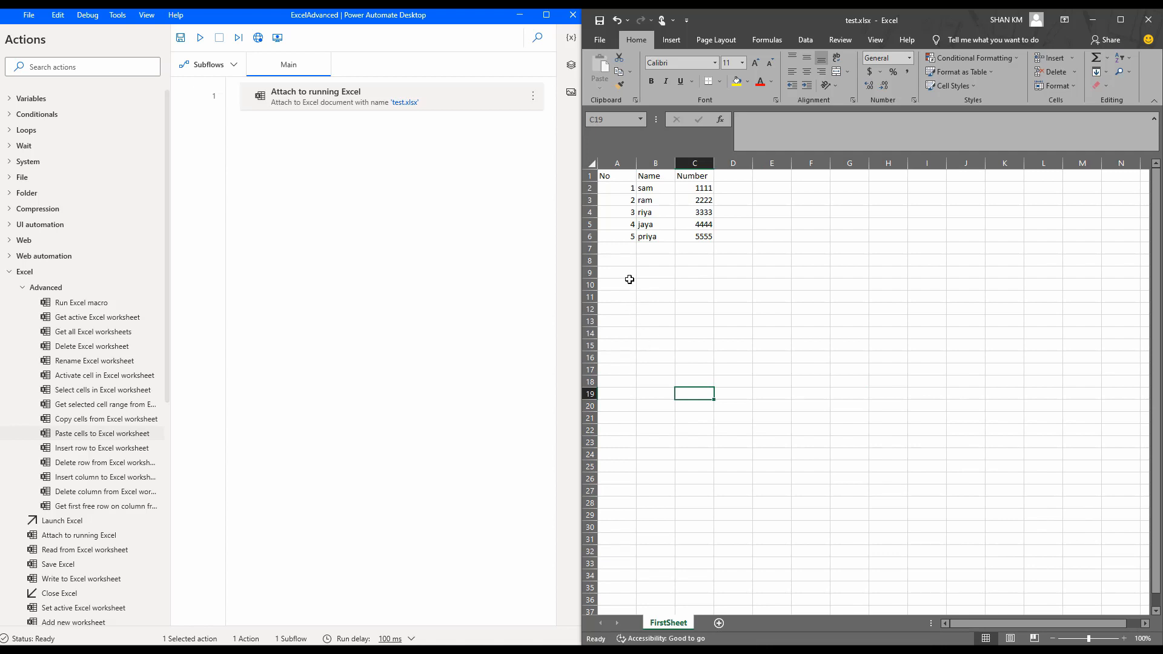
- Add an Insert row to Excel worksheet action for TestExcel with row index 3 and save it
click(609, 222)
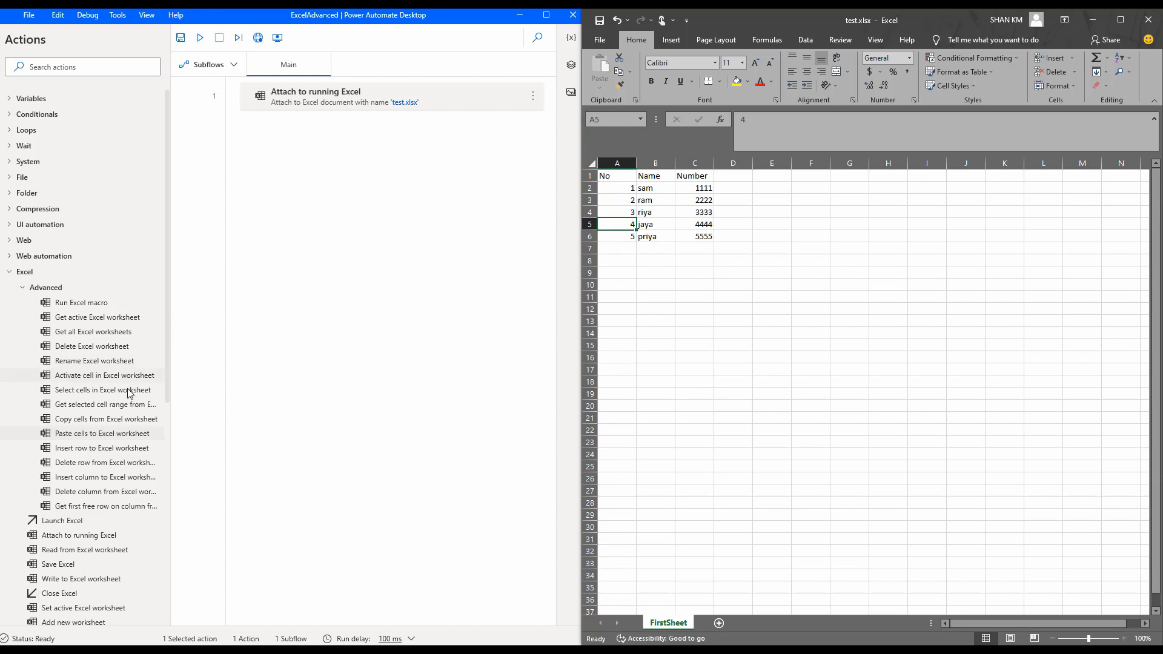
drag(97, 448, 346, 190)
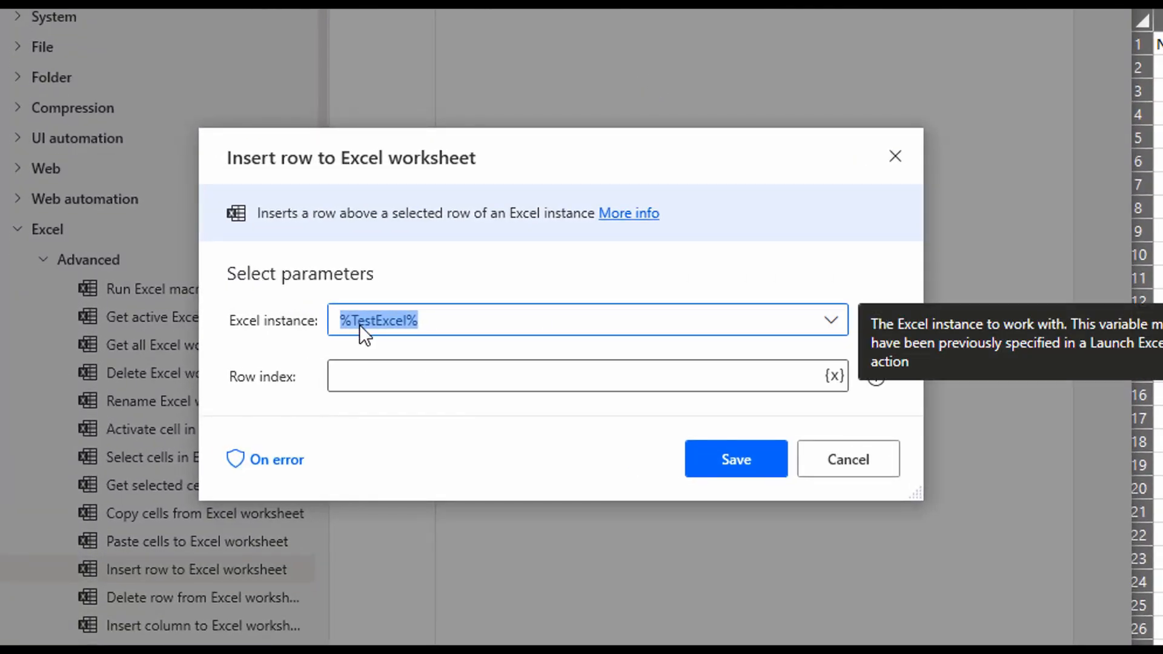
click(762, 376)
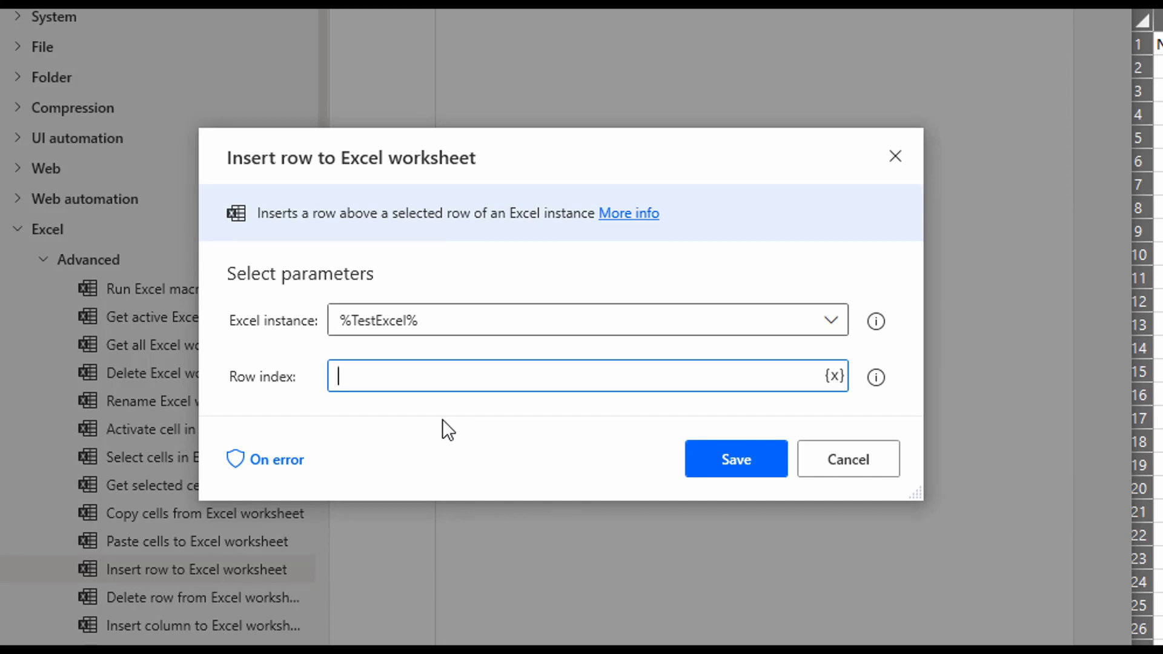
text(3)
click(764, 460)
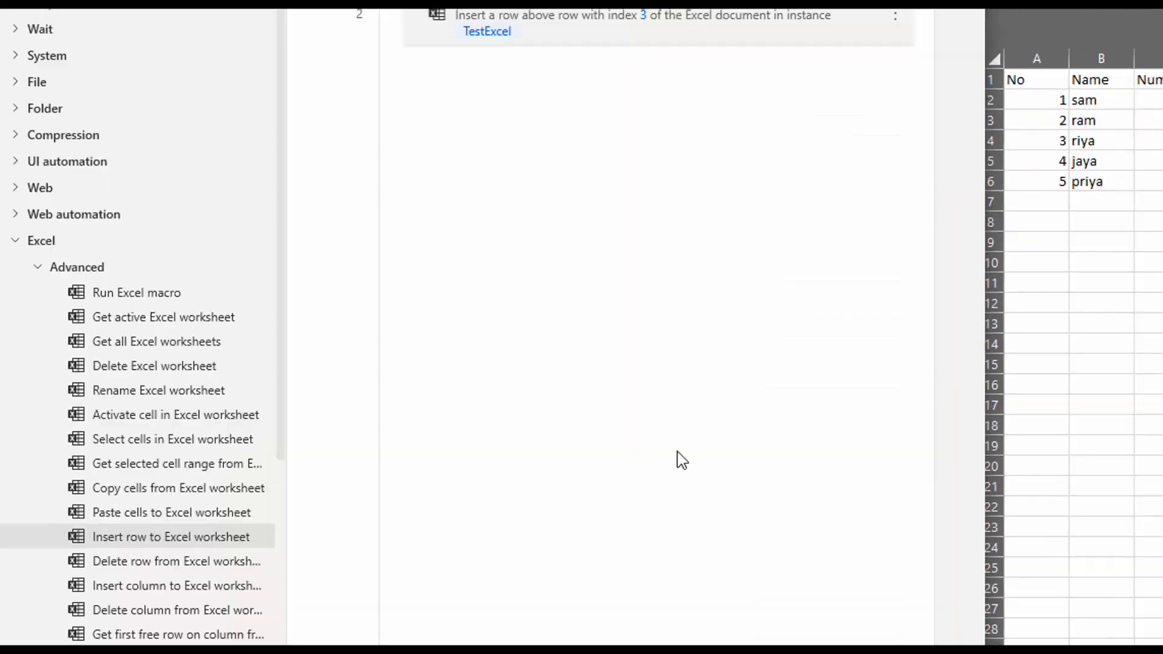
- Run the flow to insert the row, and highlight the new blank row across A3:D3 in the worksheet
click(200, 38)
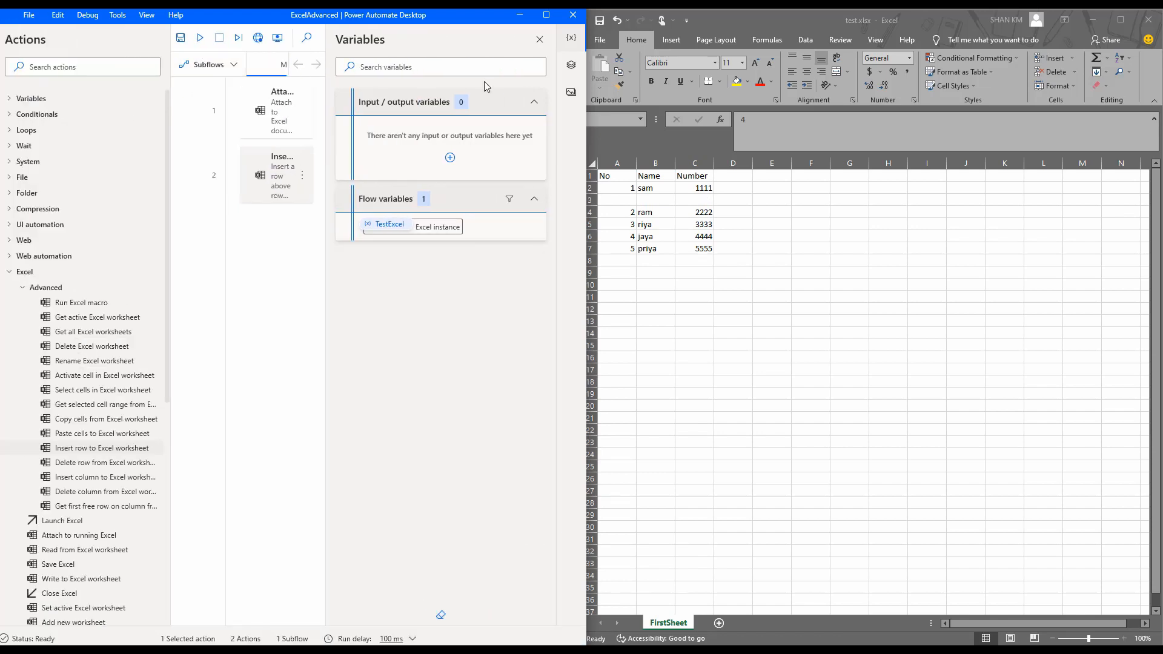
click(602, 204)
drag(613, 199, 724, 199)
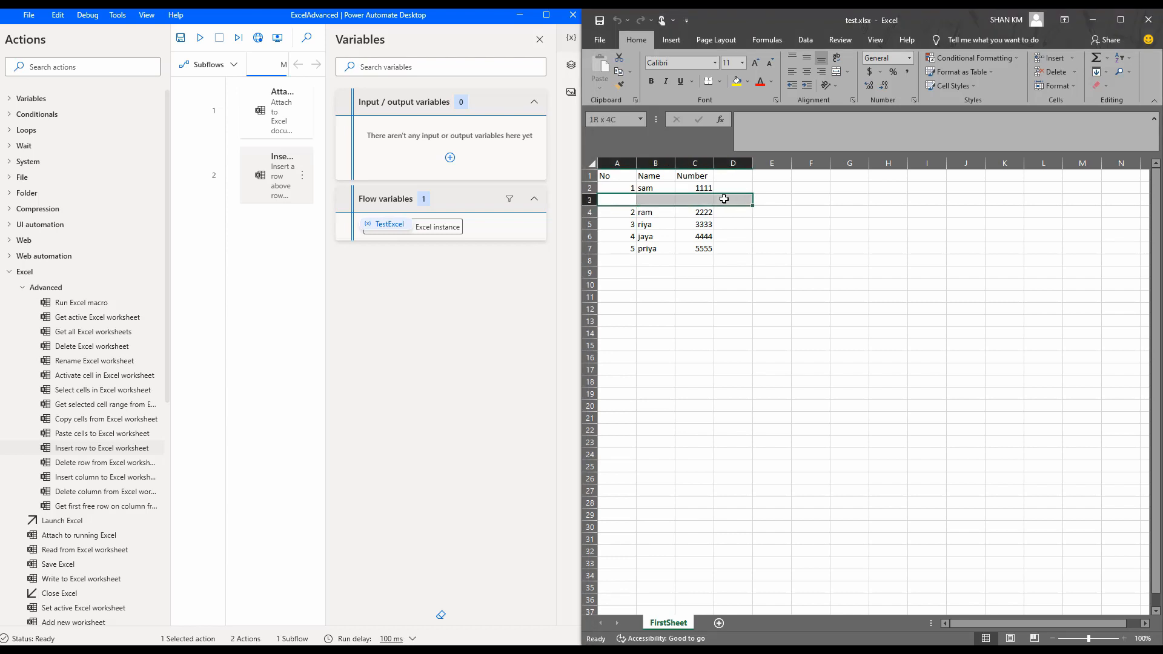
click(724, 198)
- Delete the Insert row to Excel worksheet action from the flow and hide the variables pane
click(270, 282)
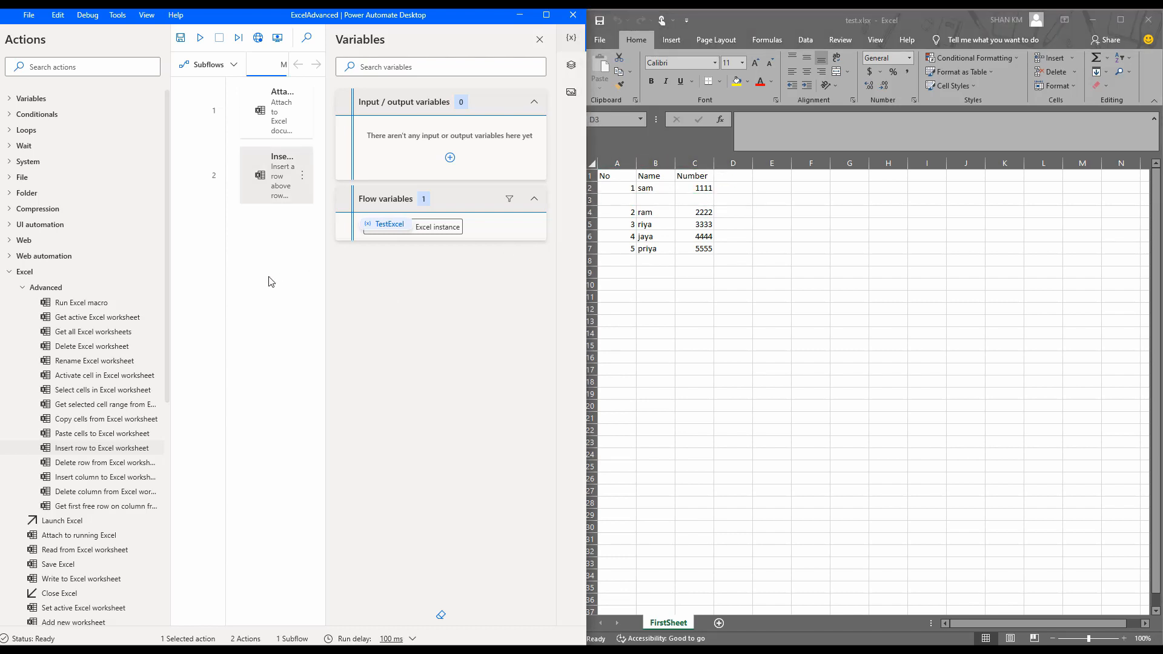
click(302, 175)
click(332, 411)
click(564, 45)
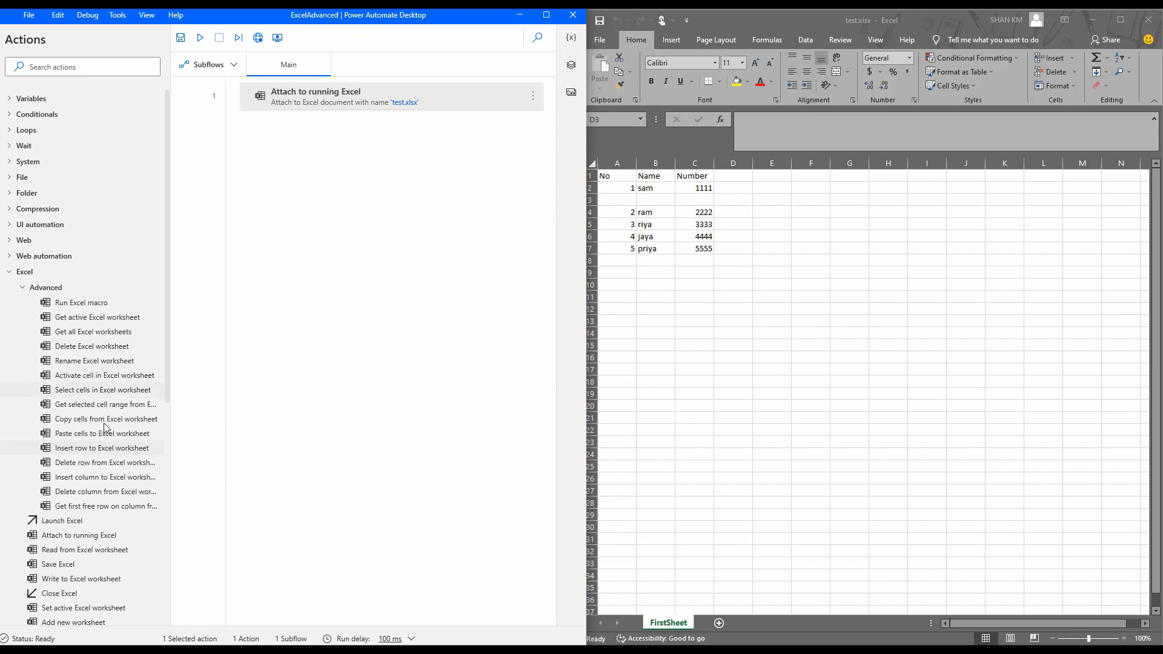
- Add a Delete row from Excel worksheet action for row 3 of TestExcel, save it, and run the flow
drag(101, 464, 432, 198)
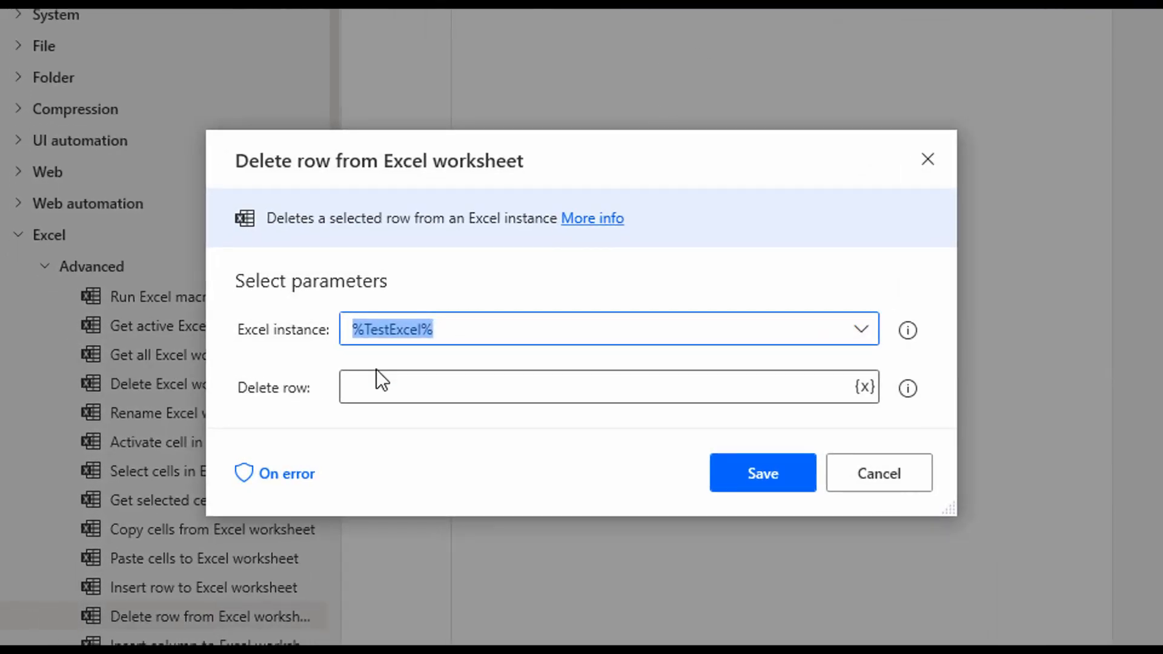
click(395, 389)
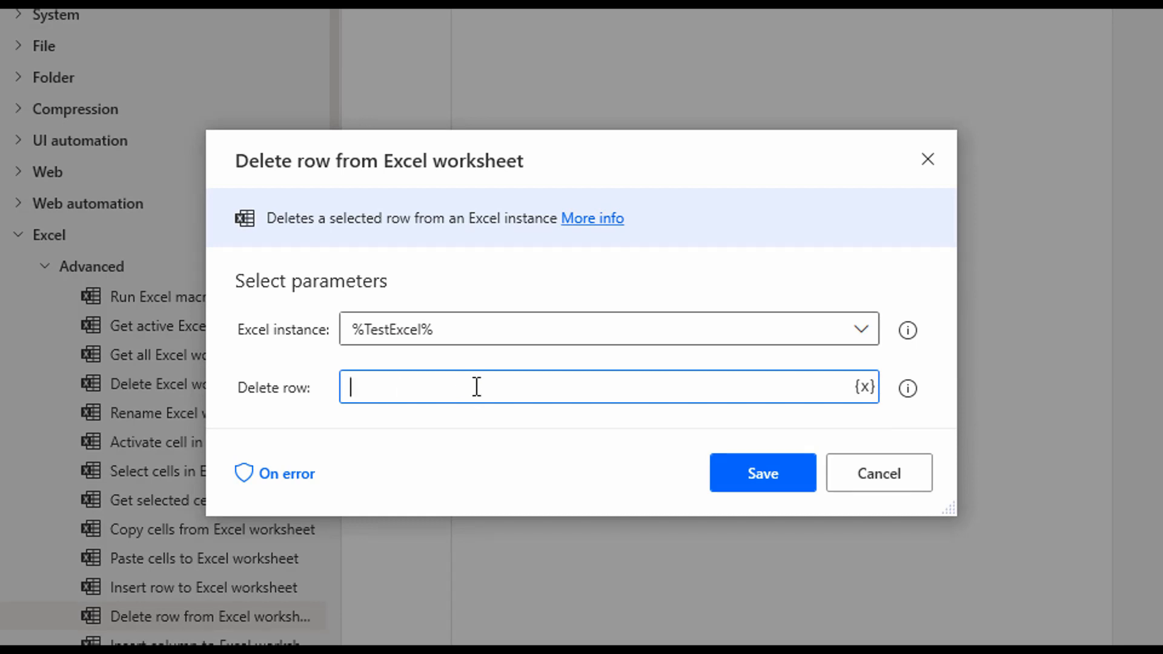
text(3)
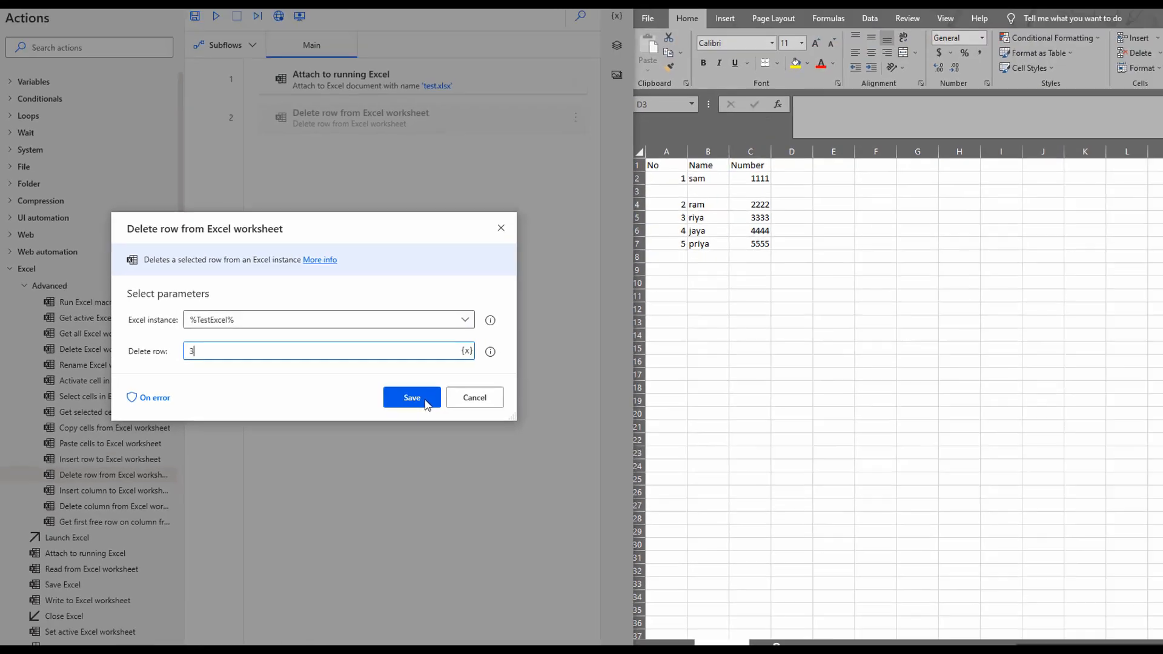
click(757, 482)
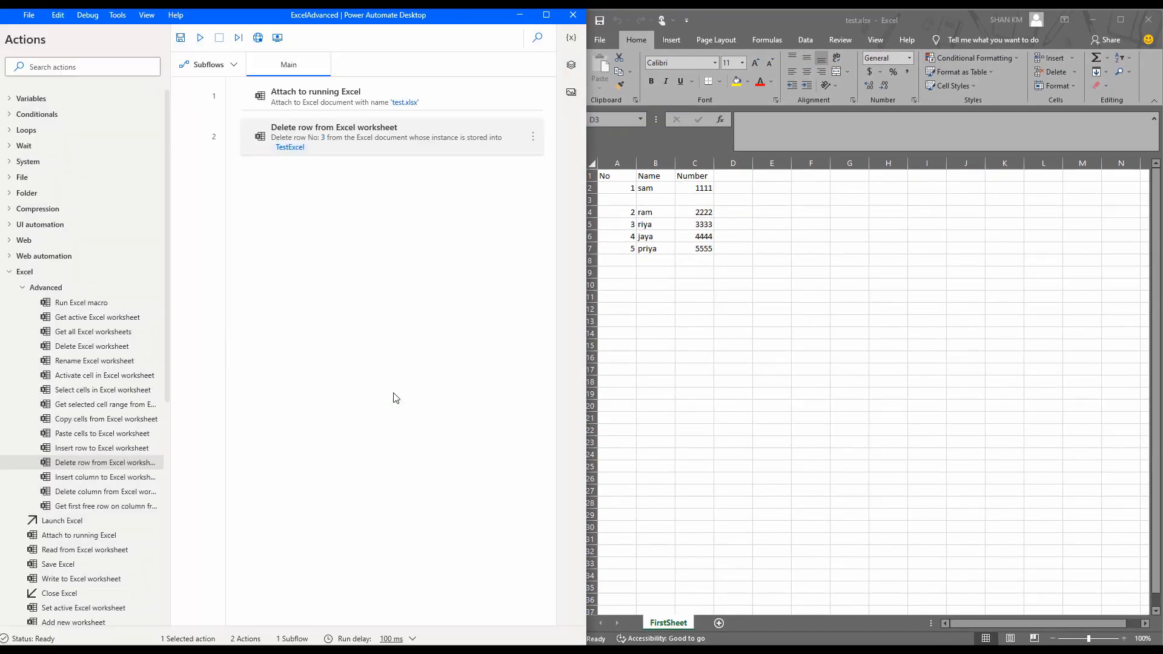
click(201, 38)
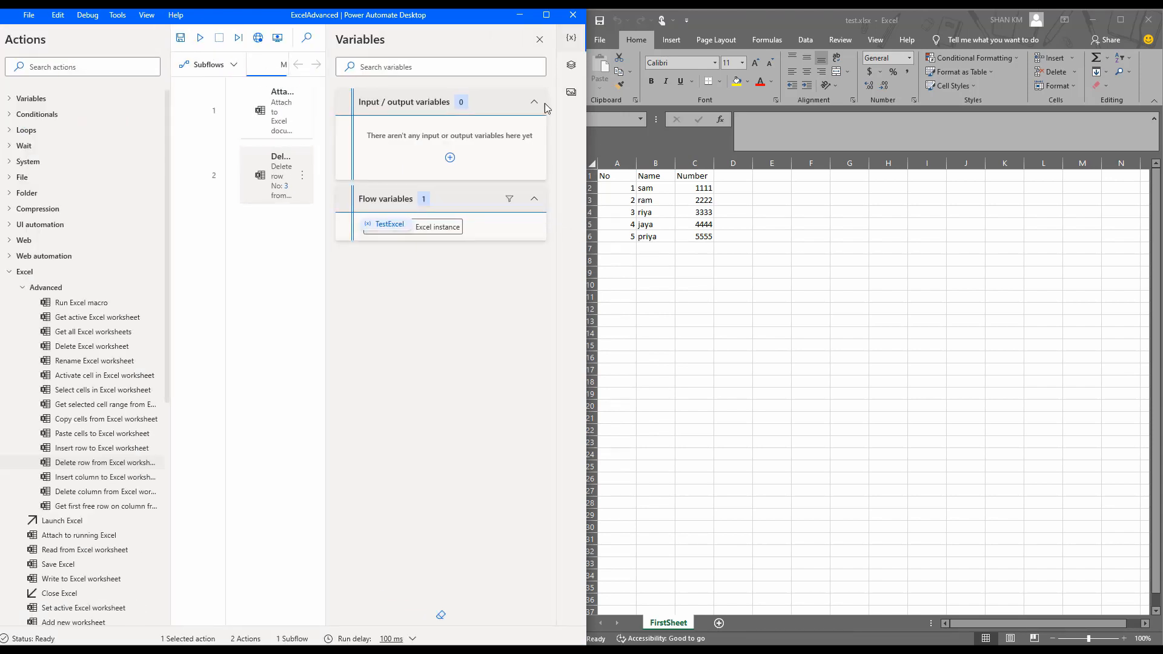
- Hide the variables pane and delete the Delete row from Excel worksheet action from the flow
click(569, 47)
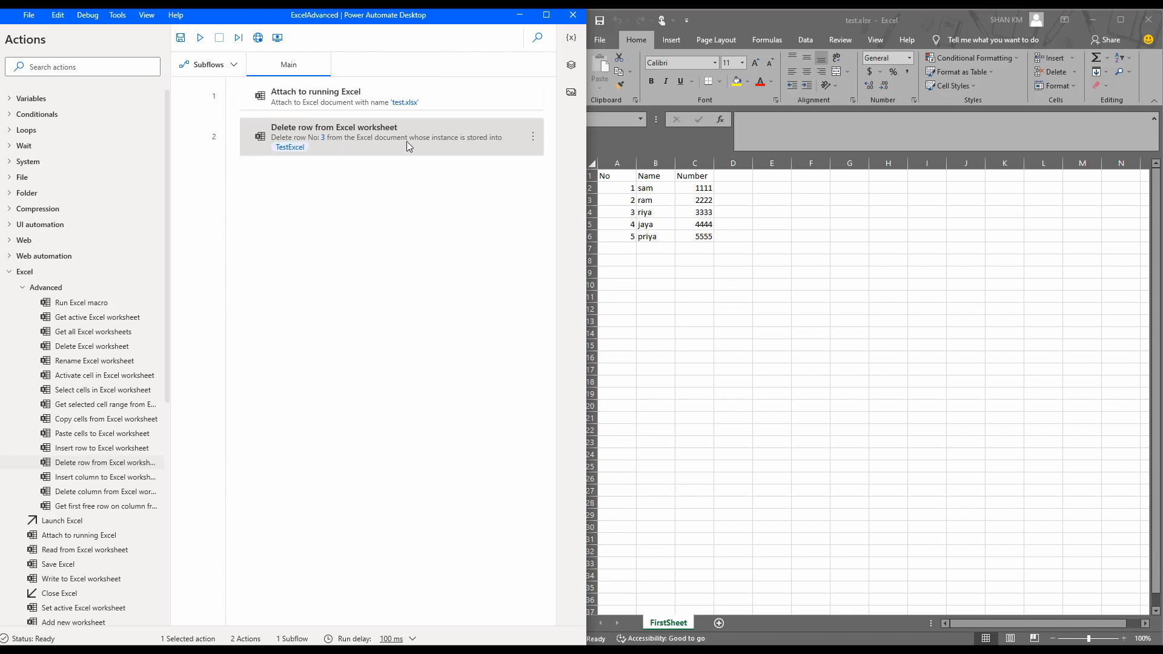
click(533, 137)
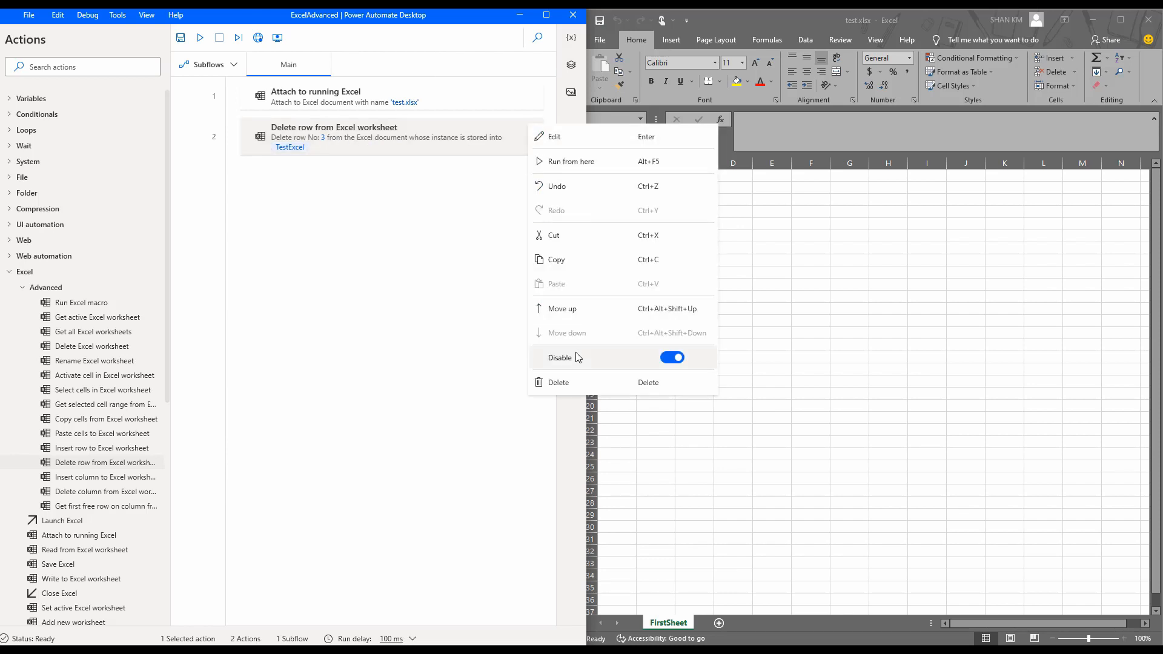
click(567, 382)
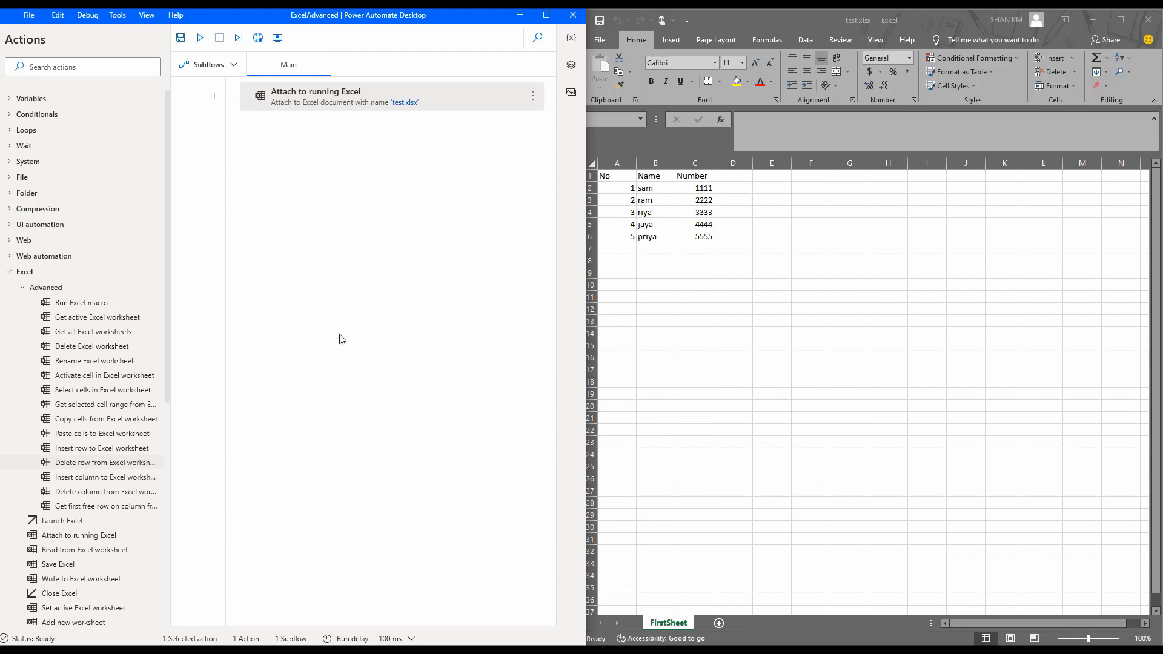
- Add an Insert column to Excel worksheet action for TestExcel with column 2, save it, and run the flow
drag(147, 477, 375, 190)
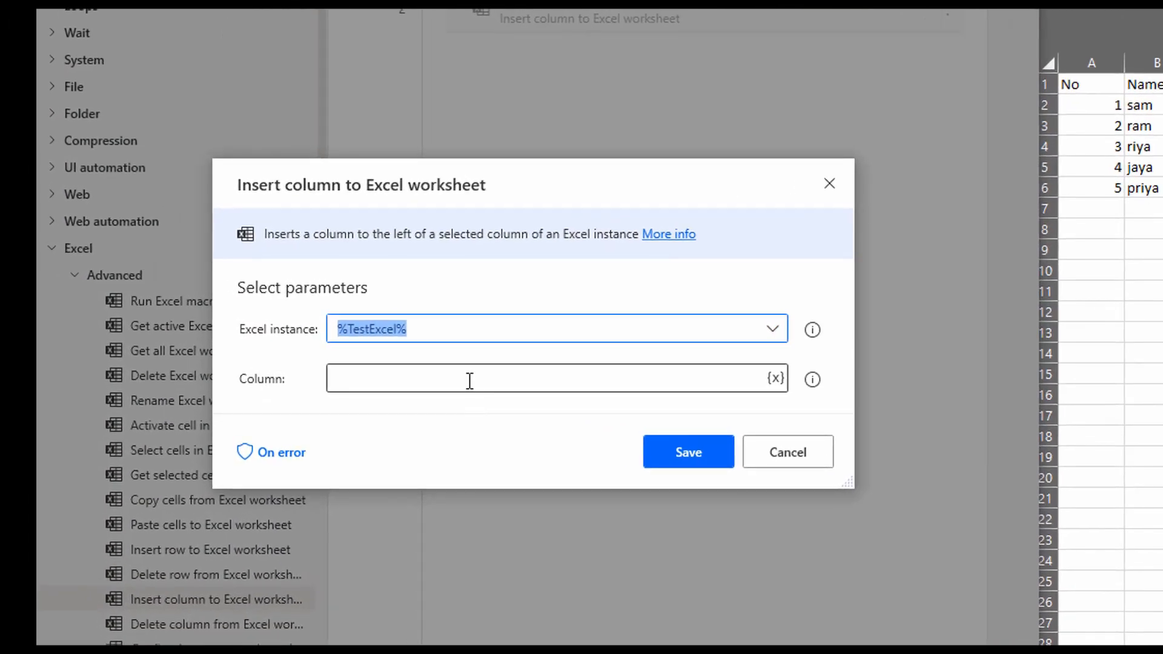
click(469, 380)
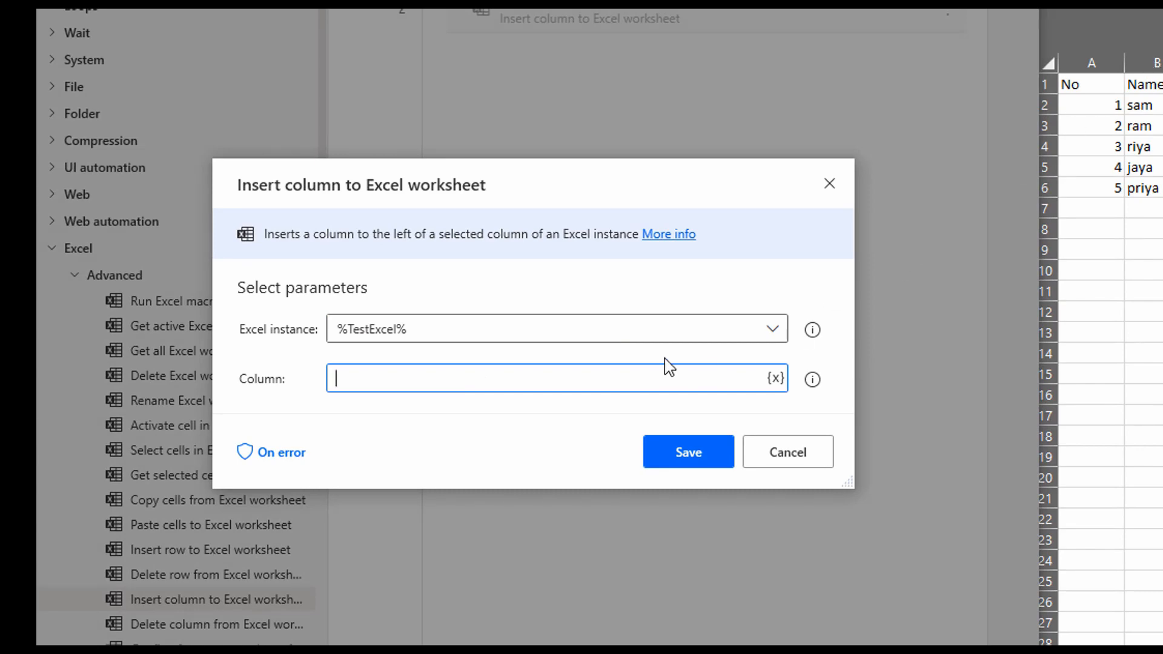
click(697, 448)
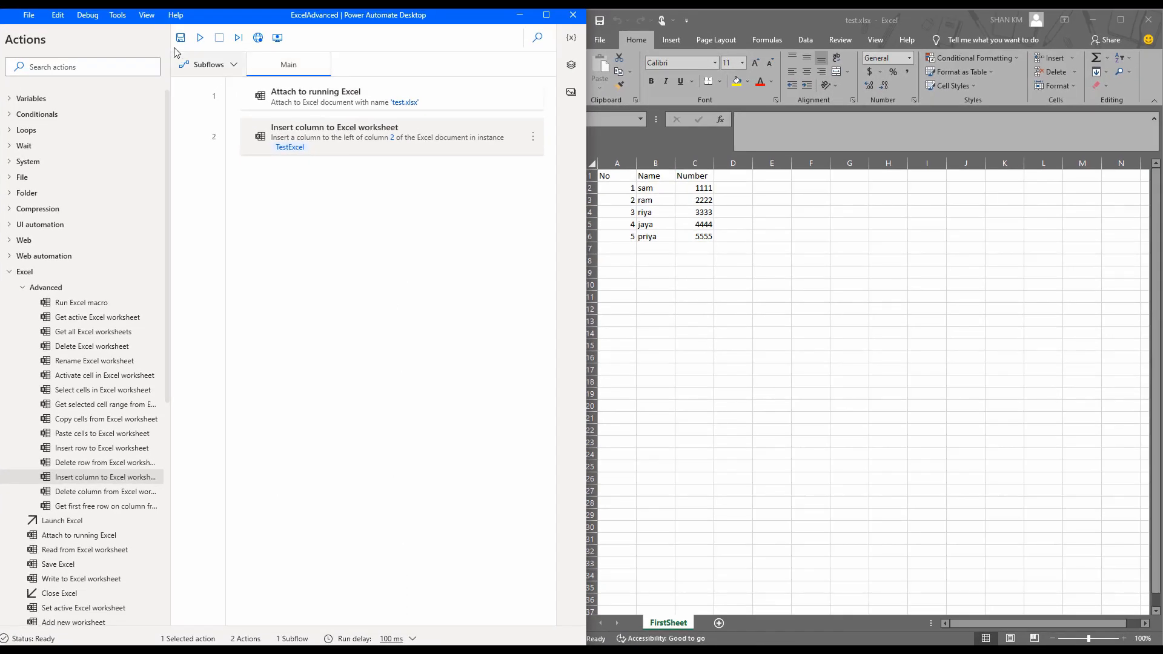
click(197, 43)
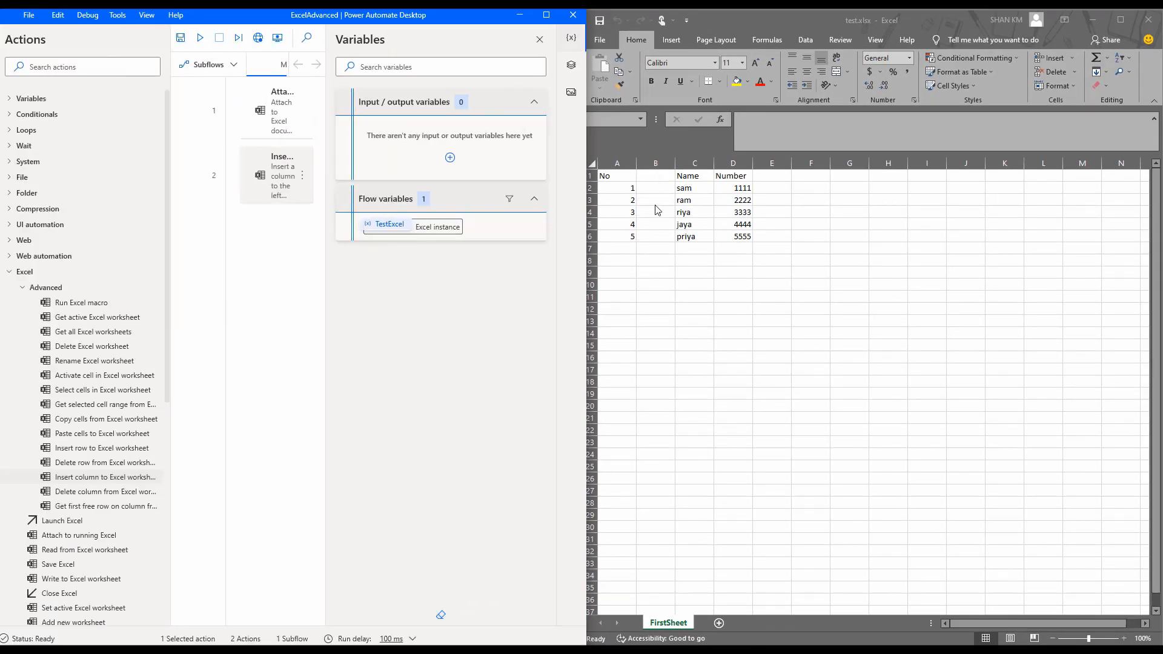
- Hide the variables pane and delete the Insert column to Excel worksheet action from the flow
click(570, 39)
right_click(536, 138)
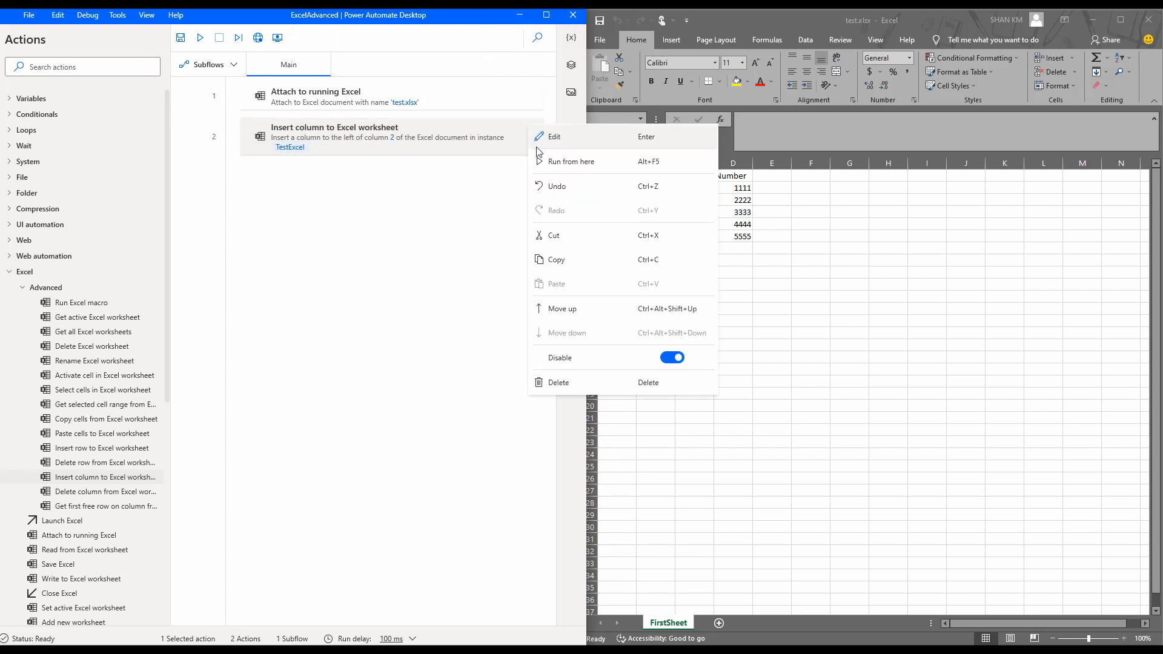
click(555, 382)
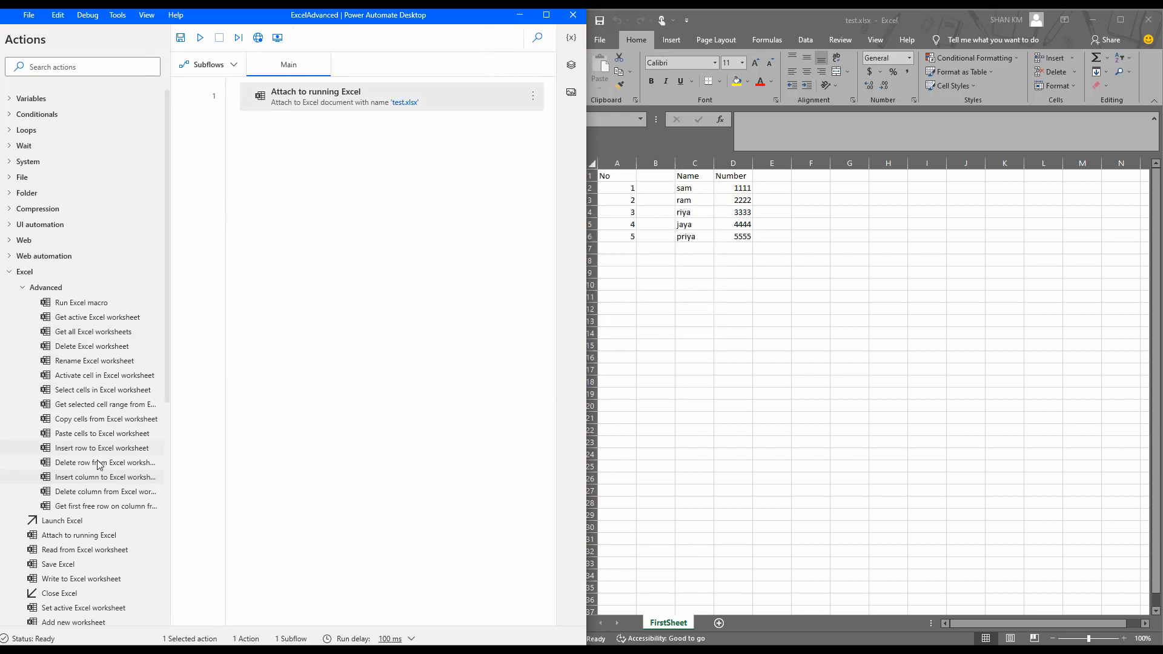
- Add a Delete column from Excel worksheet action for column 2 of TestExcel, save it, and run the flow
drag(105, 491, 343, 219)
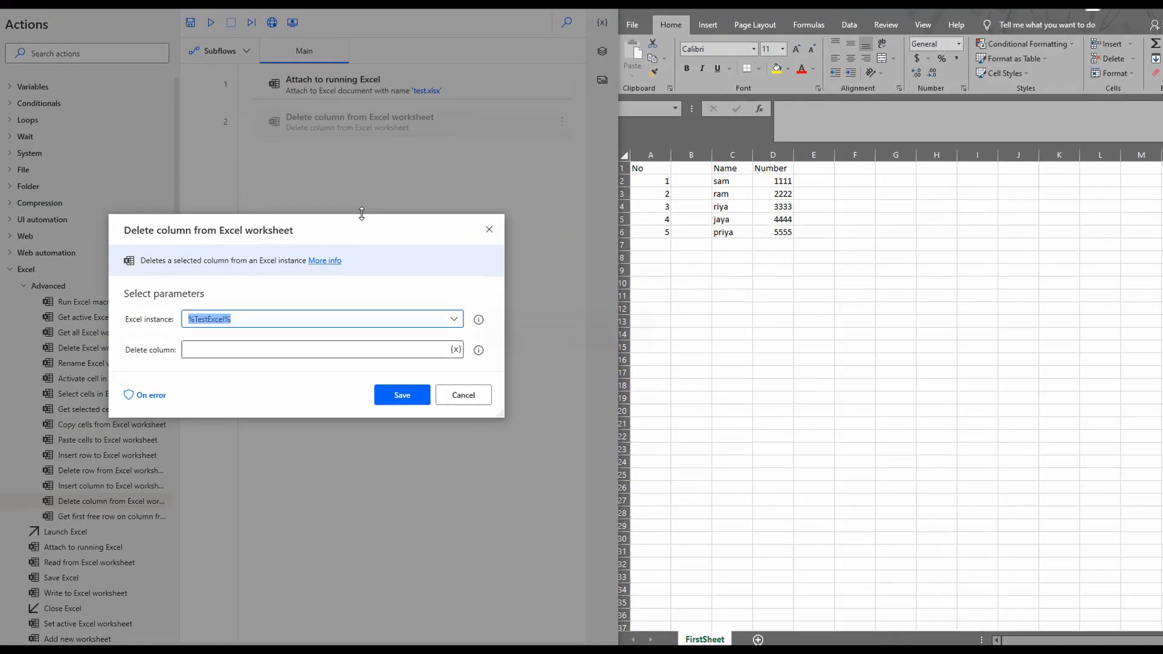
click(234, 350)
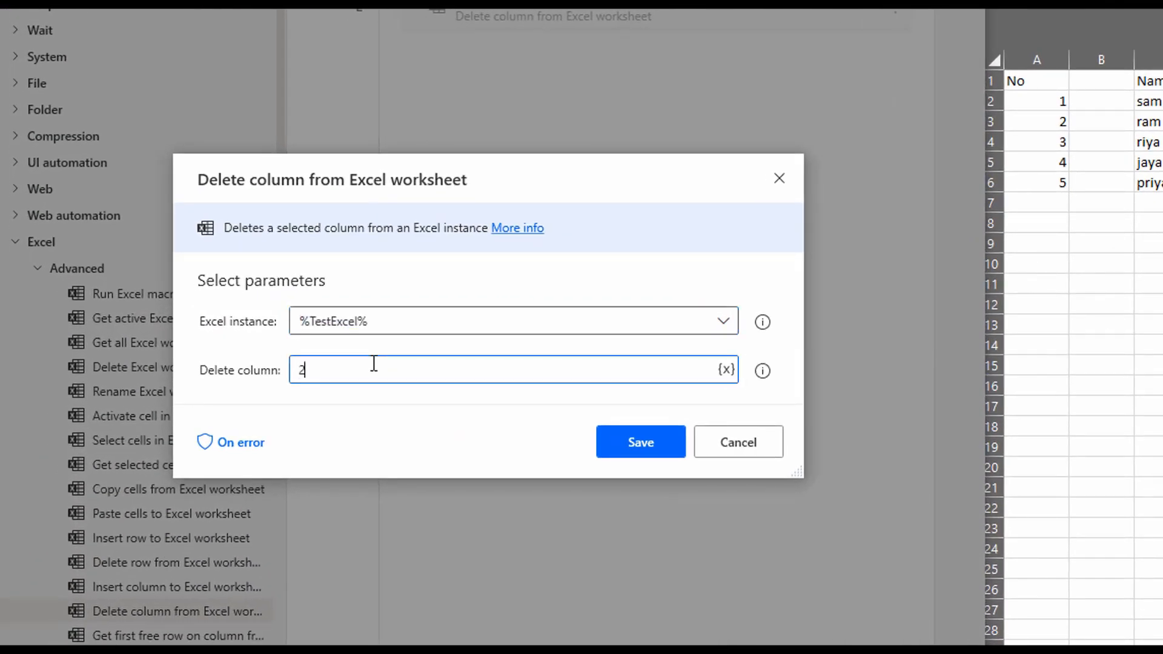
click(621, 436)
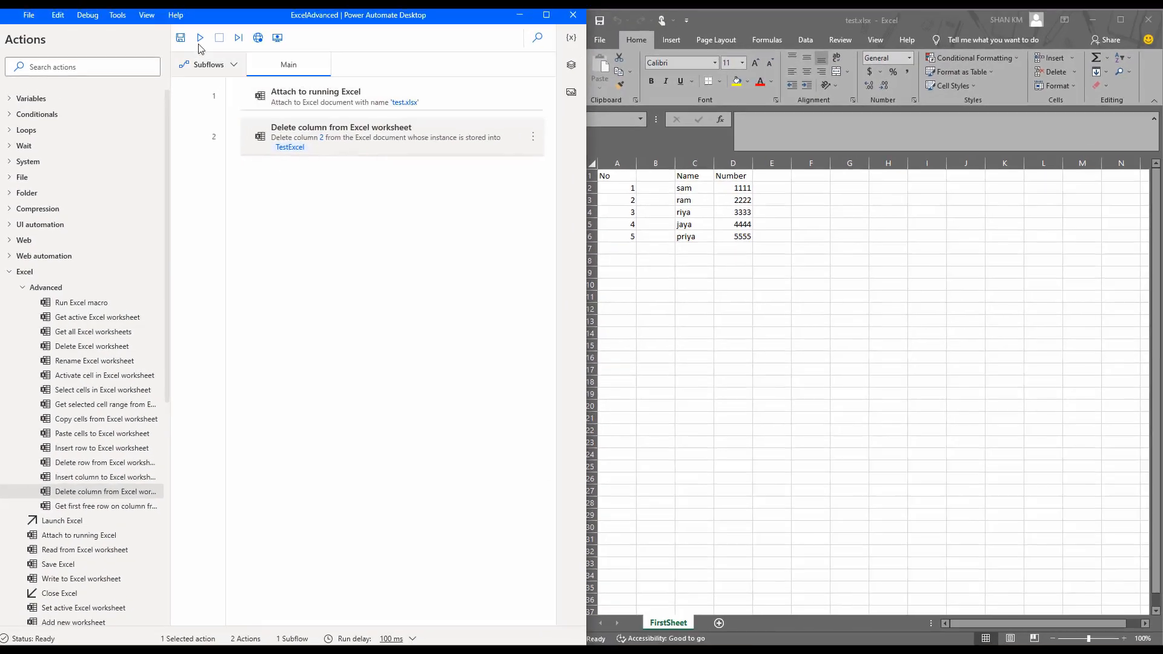
click(200, 37)
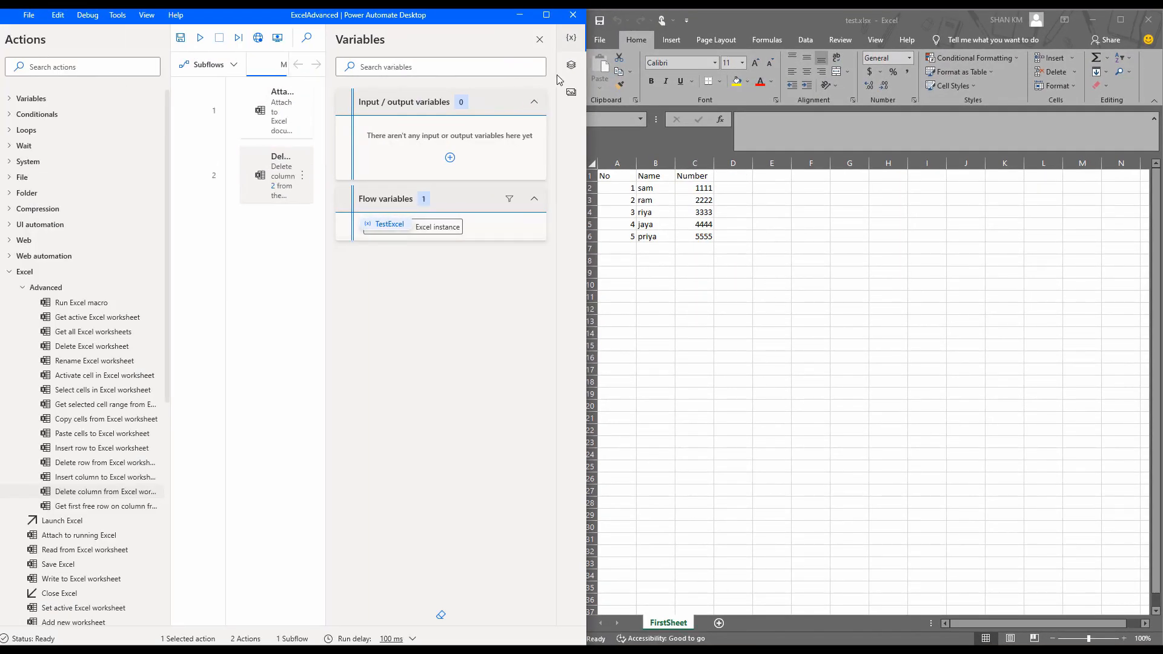
- Hide the variables pane and delete the Delete column from Excel worksheet action from the flow
click(559, 48)
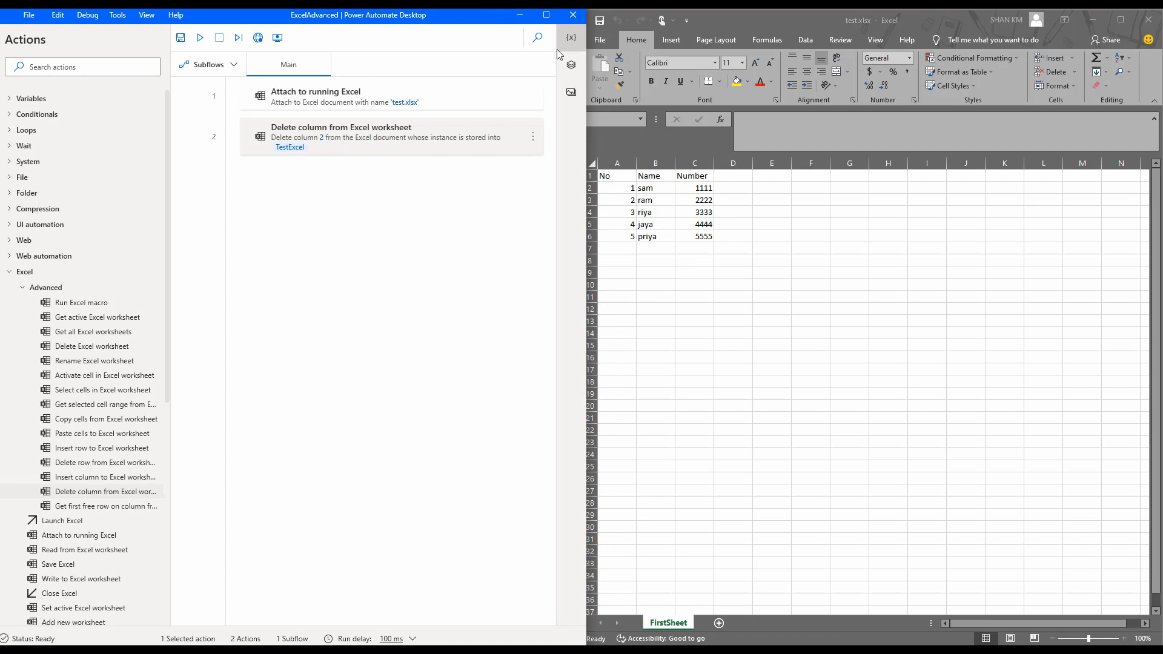
click(532, 137)
click(558, 381)
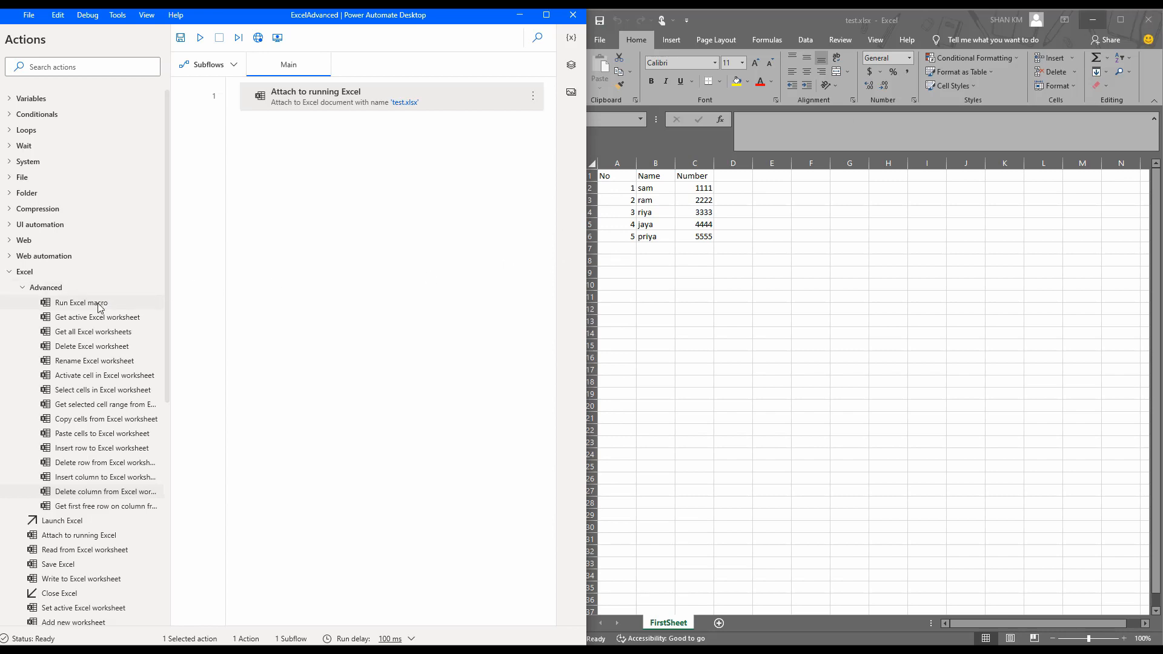
- Review the Run Excel macro action's parameters without adding it, and close test.xlsx without saving its changes
drag(99, 307, 481, 248)
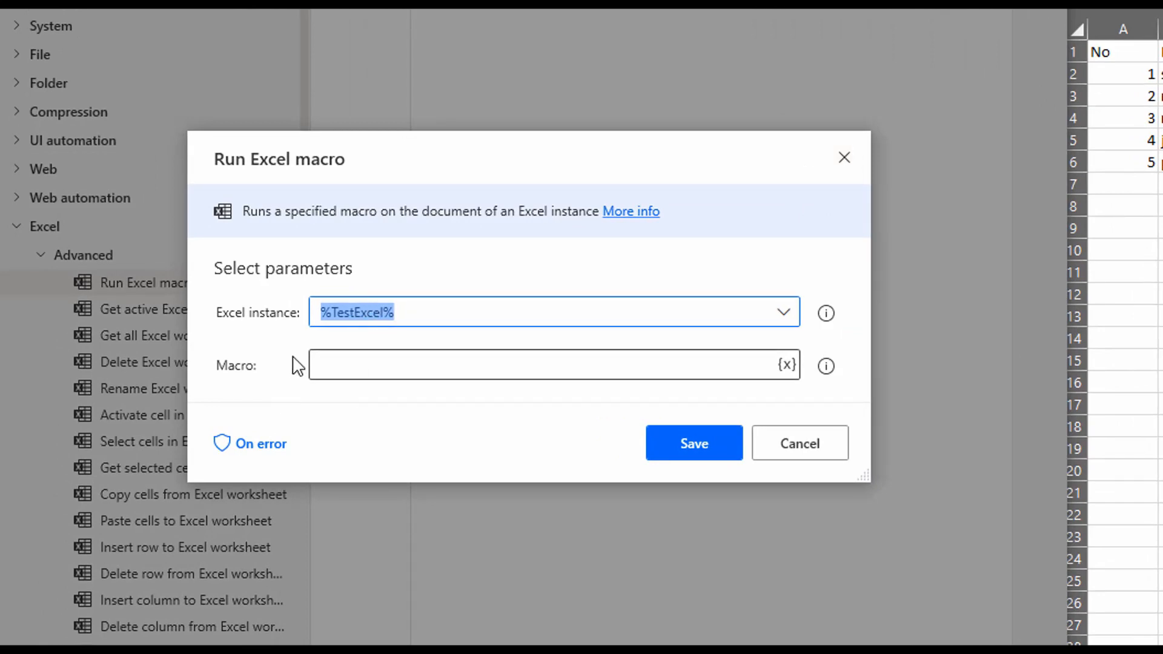
click(800, 443)
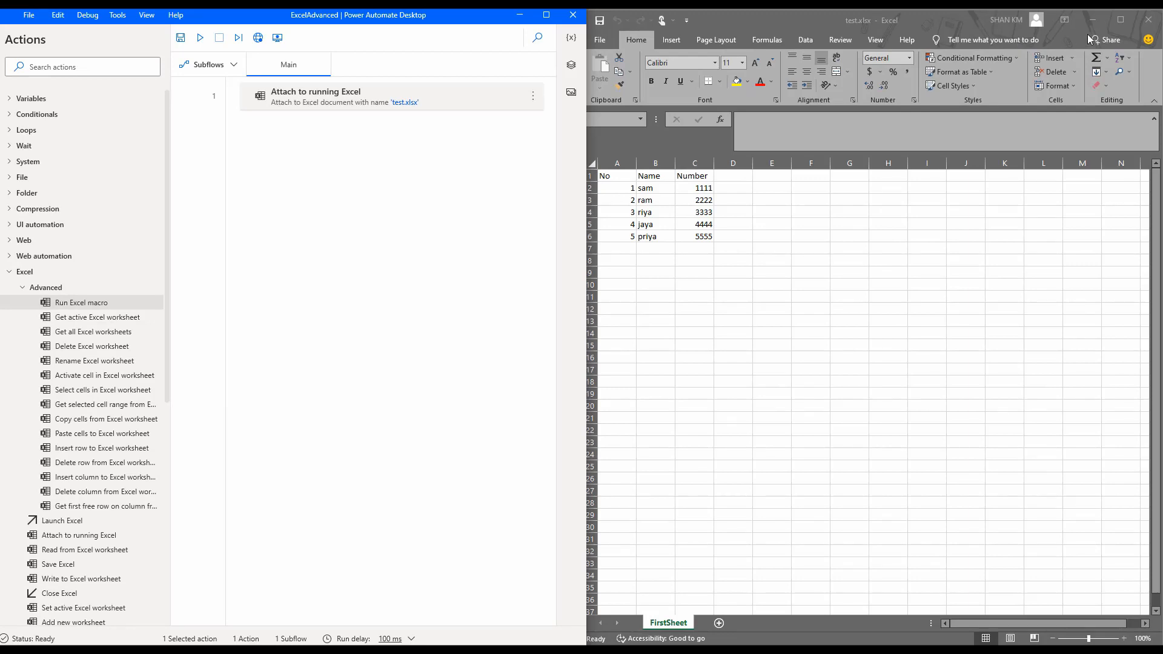
click(1138, 27)
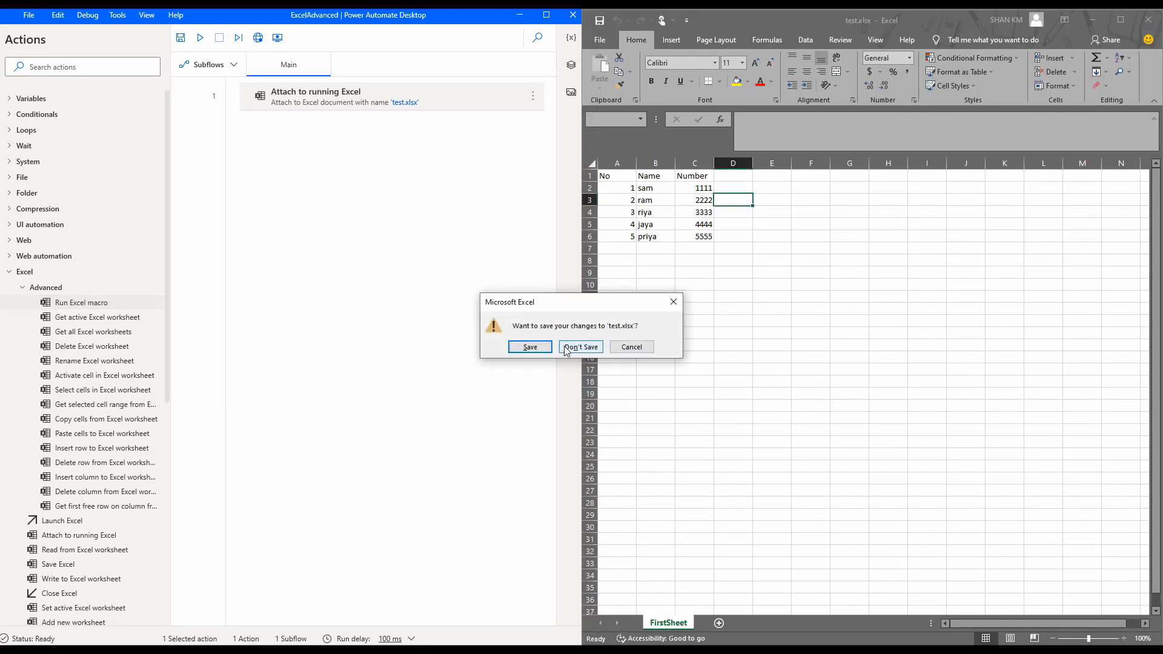
click(566, 349)
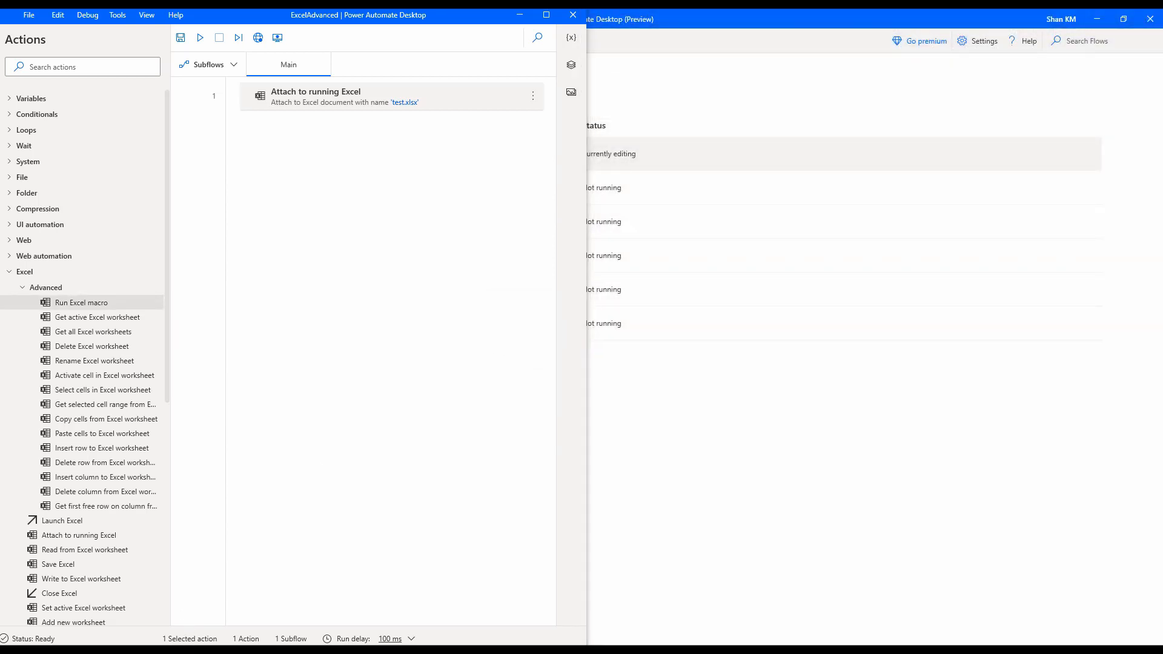
- Switch to File Explorer, open test.xlsm from the Excel folder, and enable its macro content
key(alt+Tab)
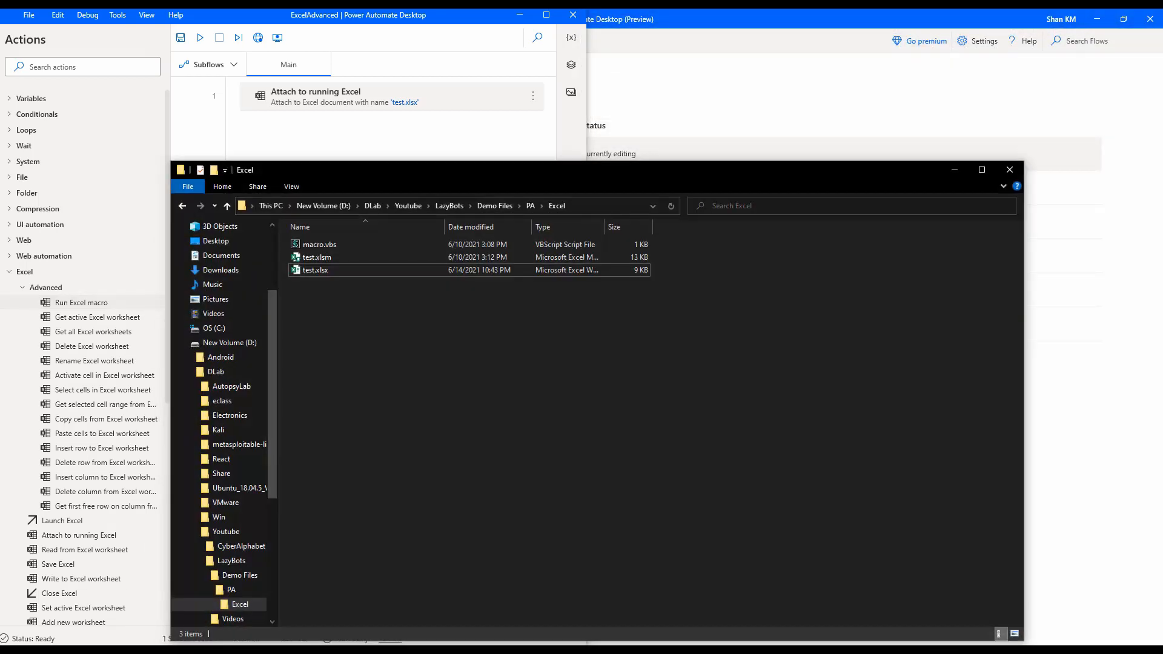
double_click(323, 259)
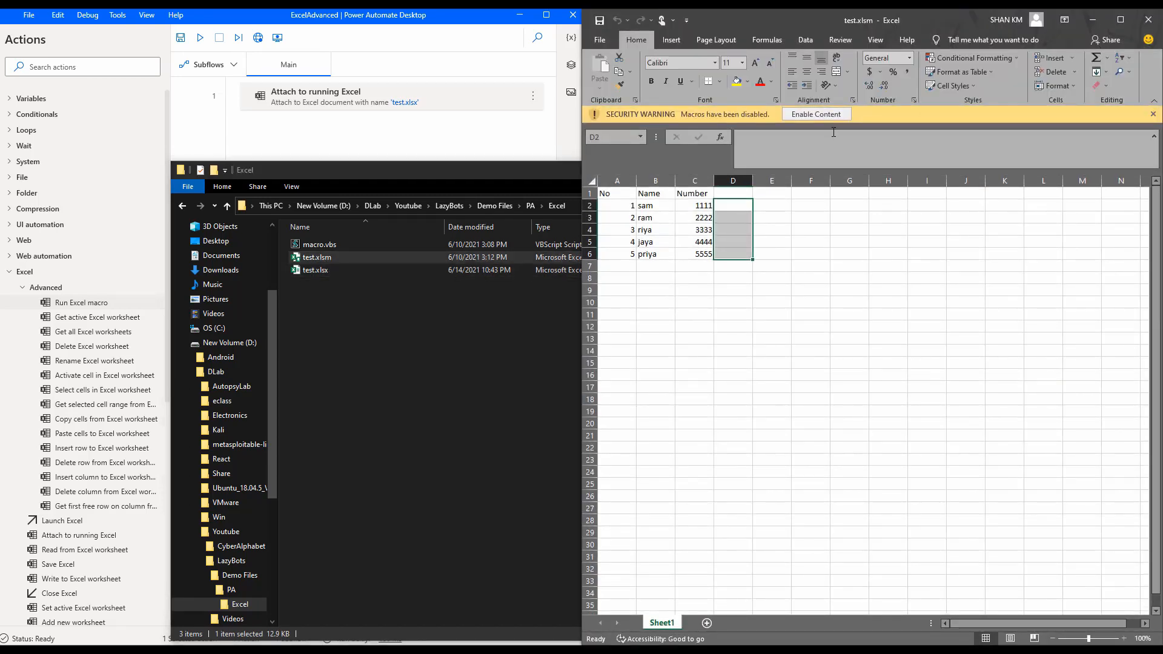
click(828, 115)
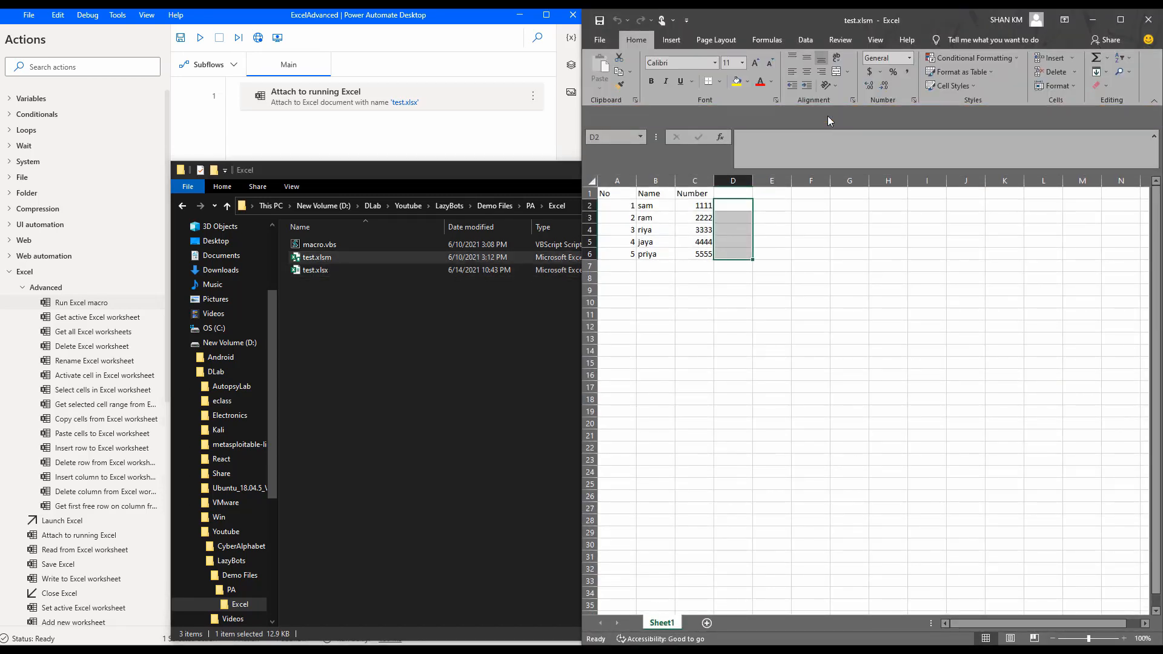
- Minimize the File Explorer window and open the SetMessage macro of test.xlsm for editing
click(794, 310)
click(715, 323)
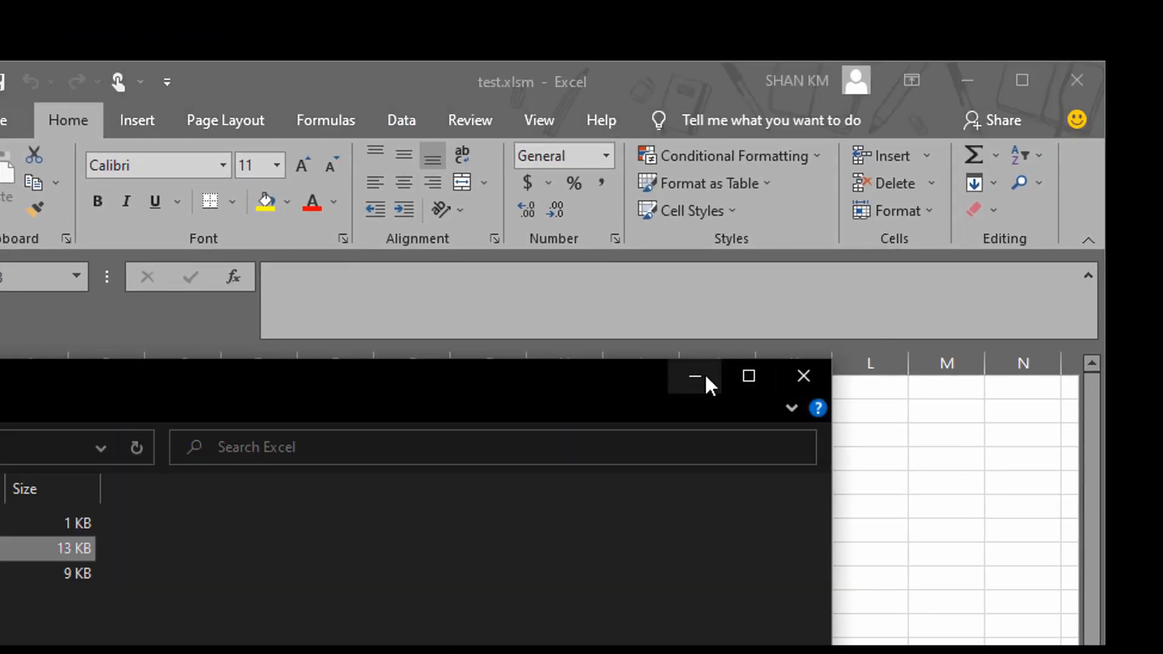
click(704, 379)
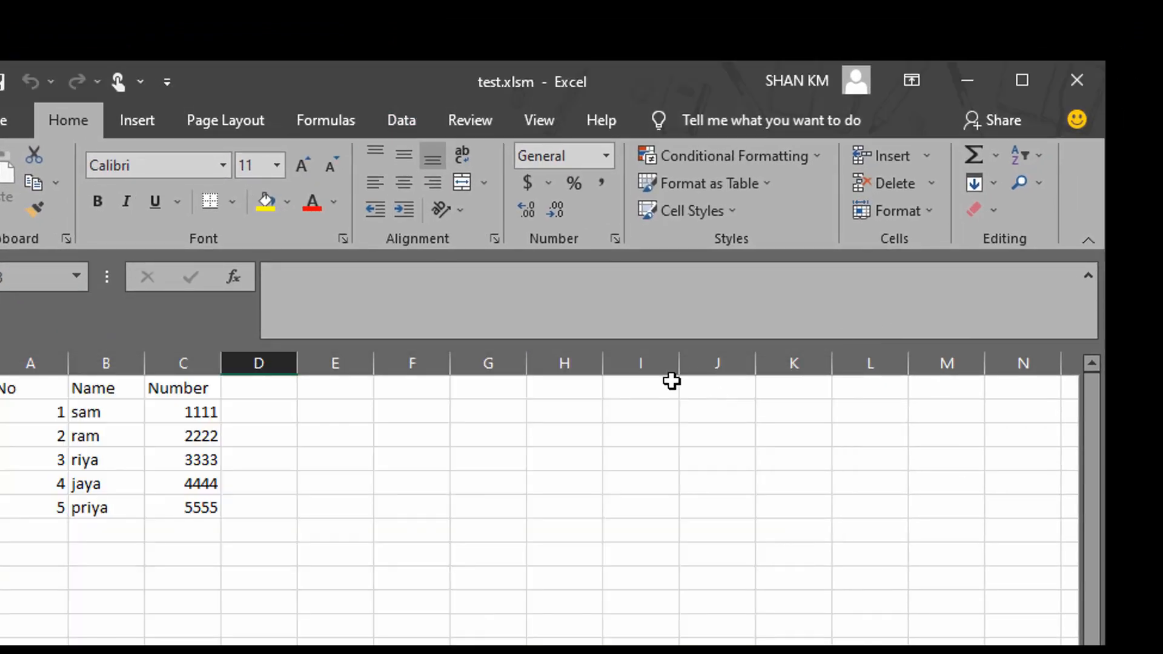
click(539, 123)
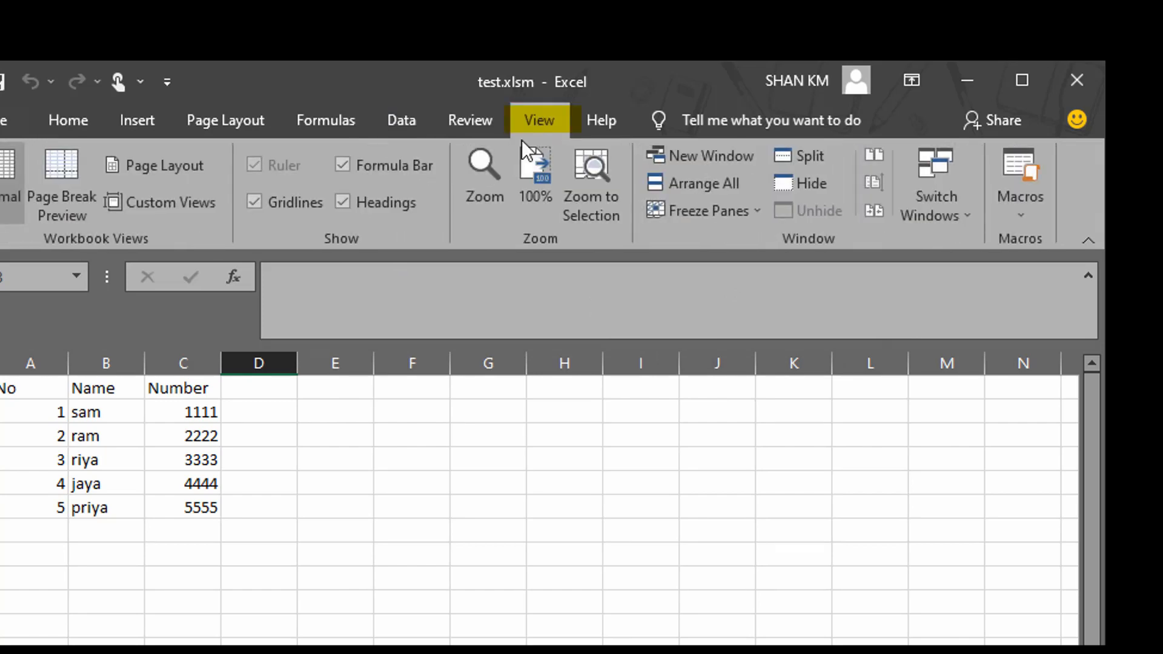
click(1008, 195)
click(994, 238)
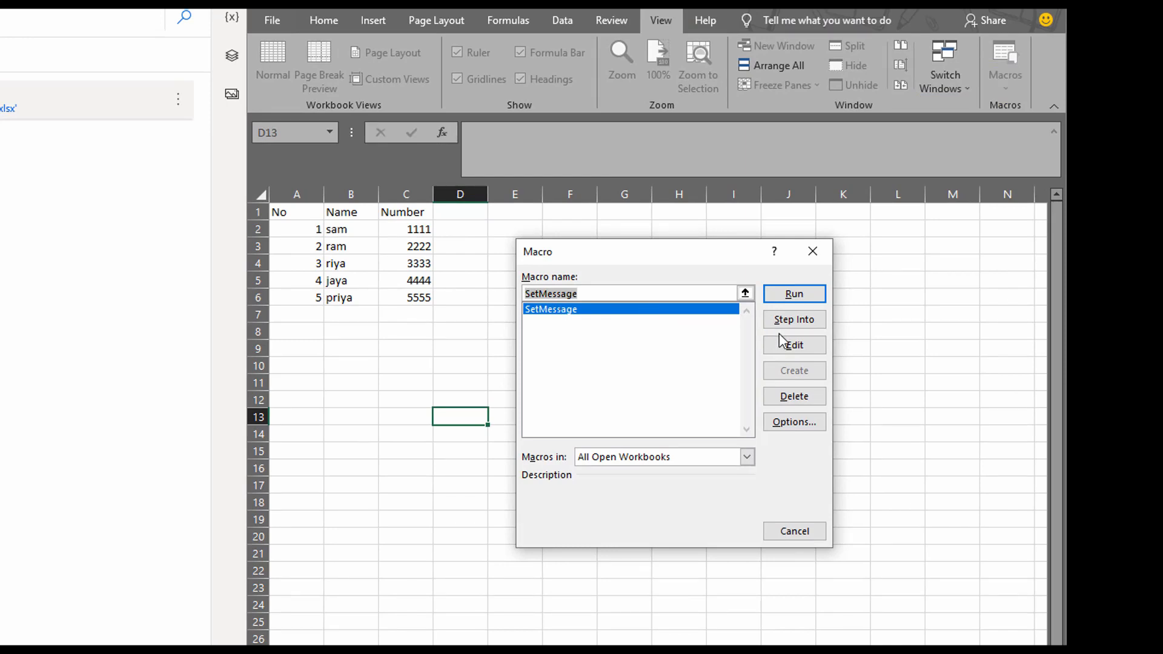
click(793, 344)
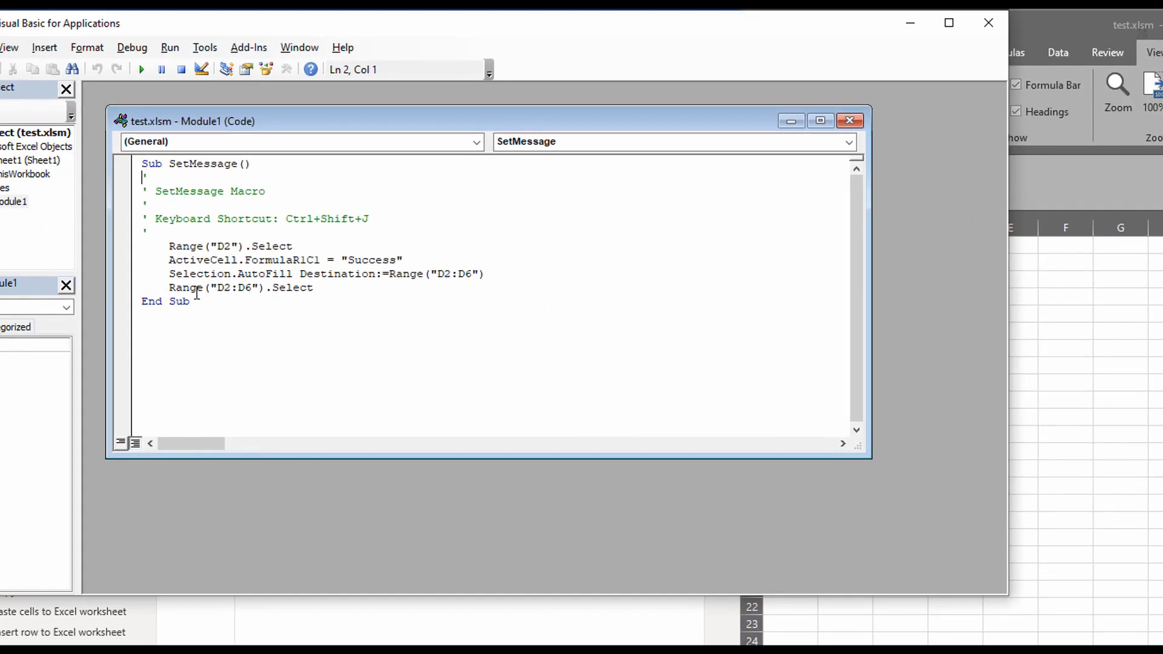
- Examine the SetMessage macro's name and code lines, closing and reopening the Module1 code window
drag(167, 245, 294, 246)
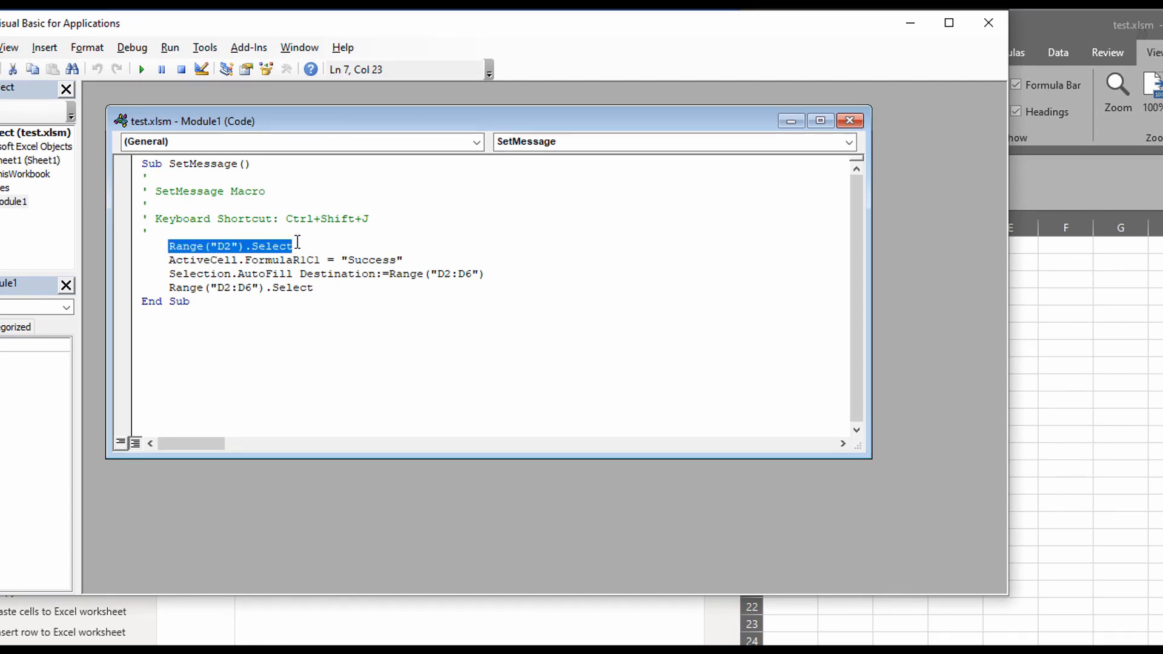
click(297, 243)
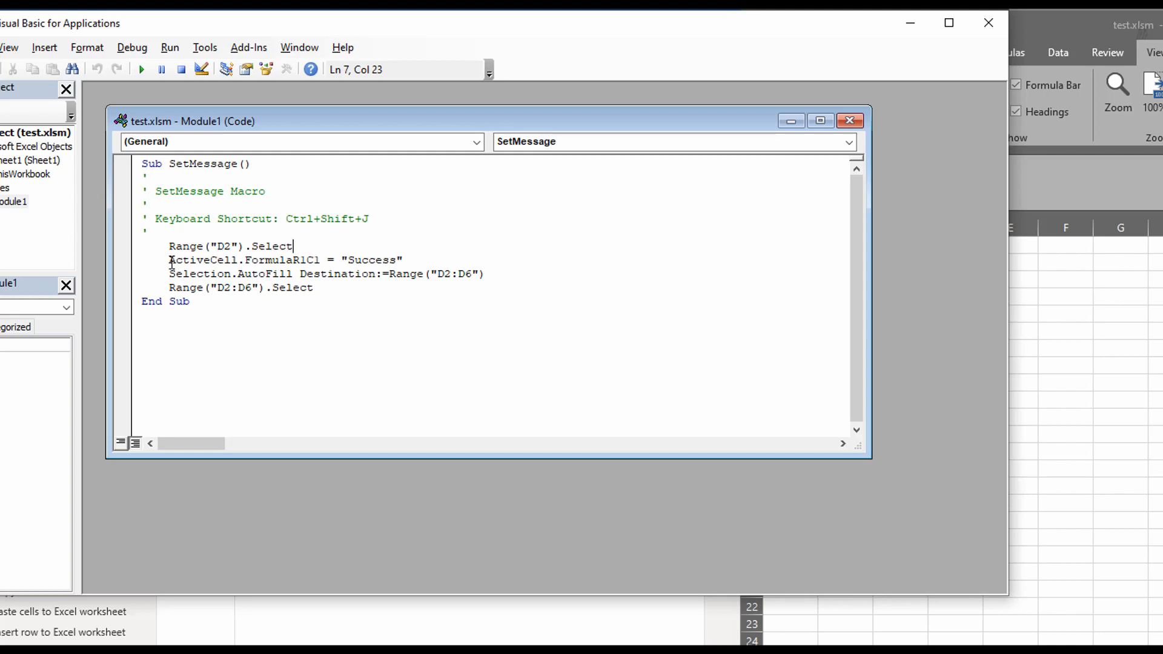
click(361, 257)
drag(440, 273, 472, 275)
click(434, 285)
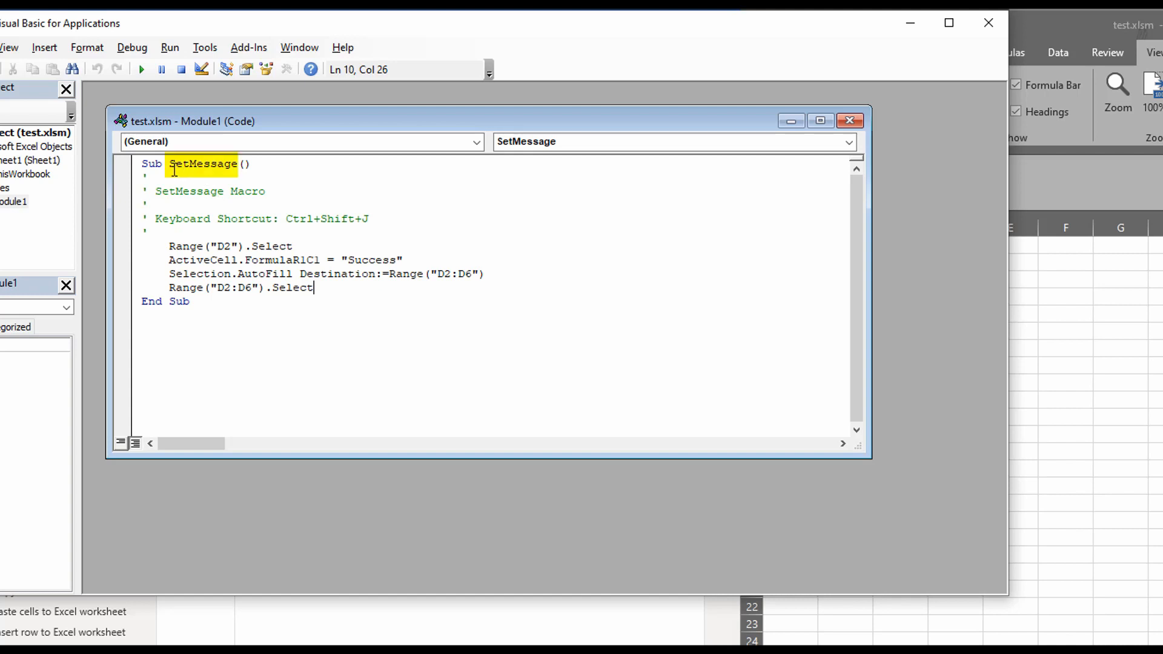
drag(170, 164, 242, 165)
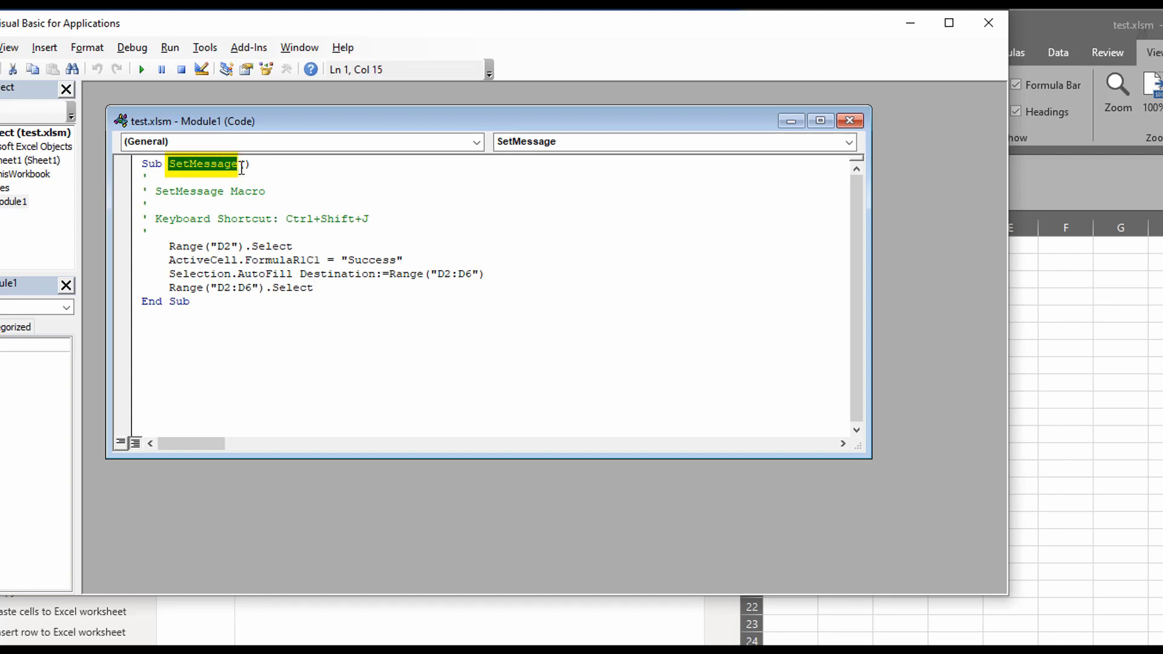
click(848, 121)
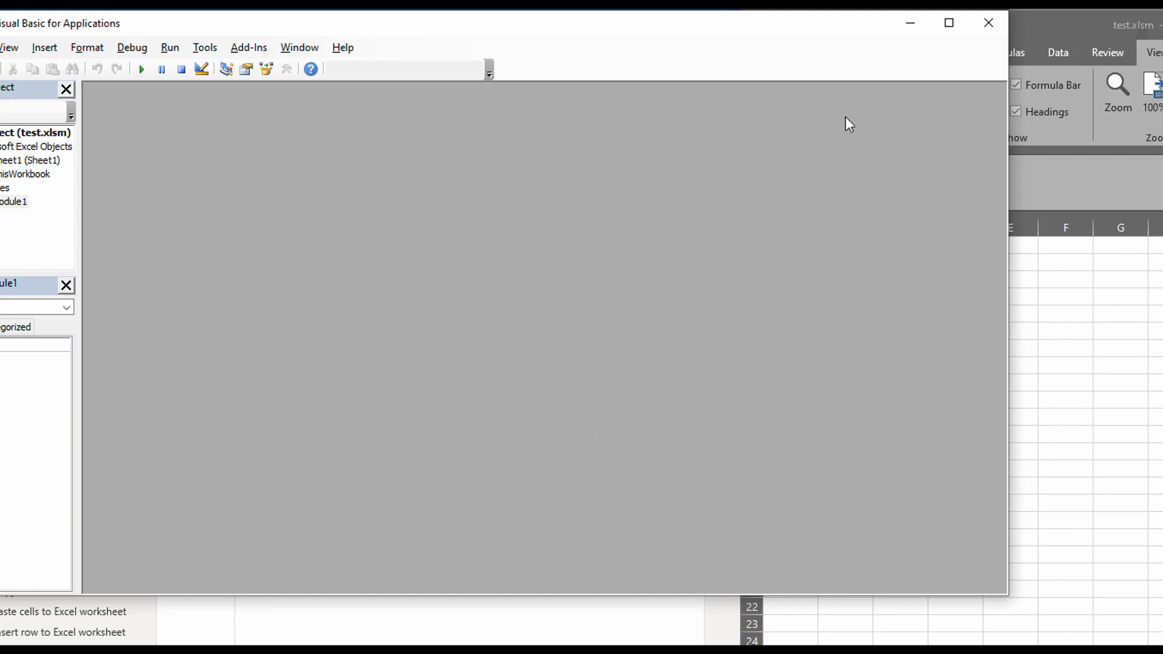
double_click(18, 204)
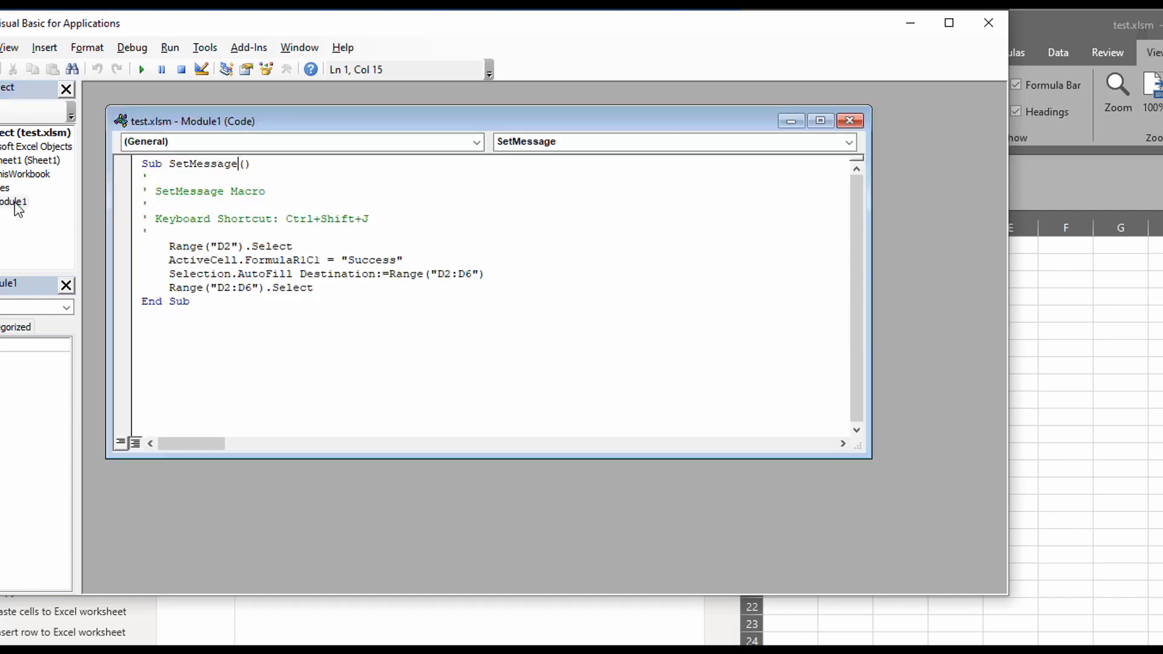
- Copy the macro name SetMessage from the Sub line and close the Visual Basic editor
double_click(196, 164)
key(ctrl+c)
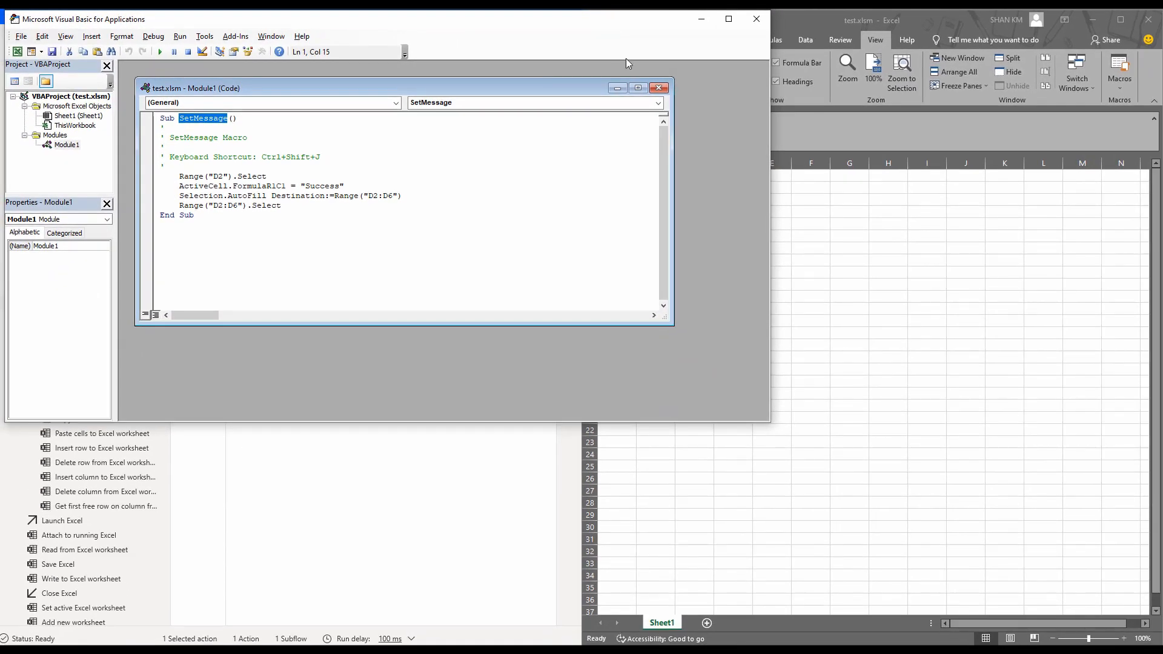
click(754, 21)
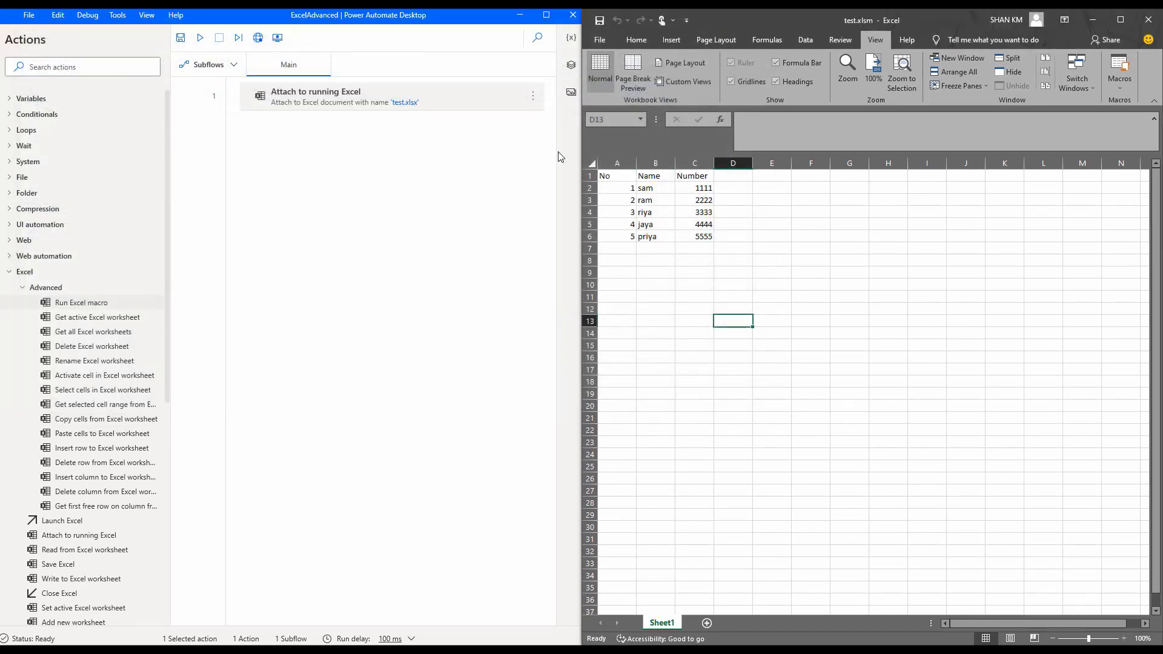
- Change the document name in the Attach to running Excel action to test.xlsm and save the action
double_click(494, 104)
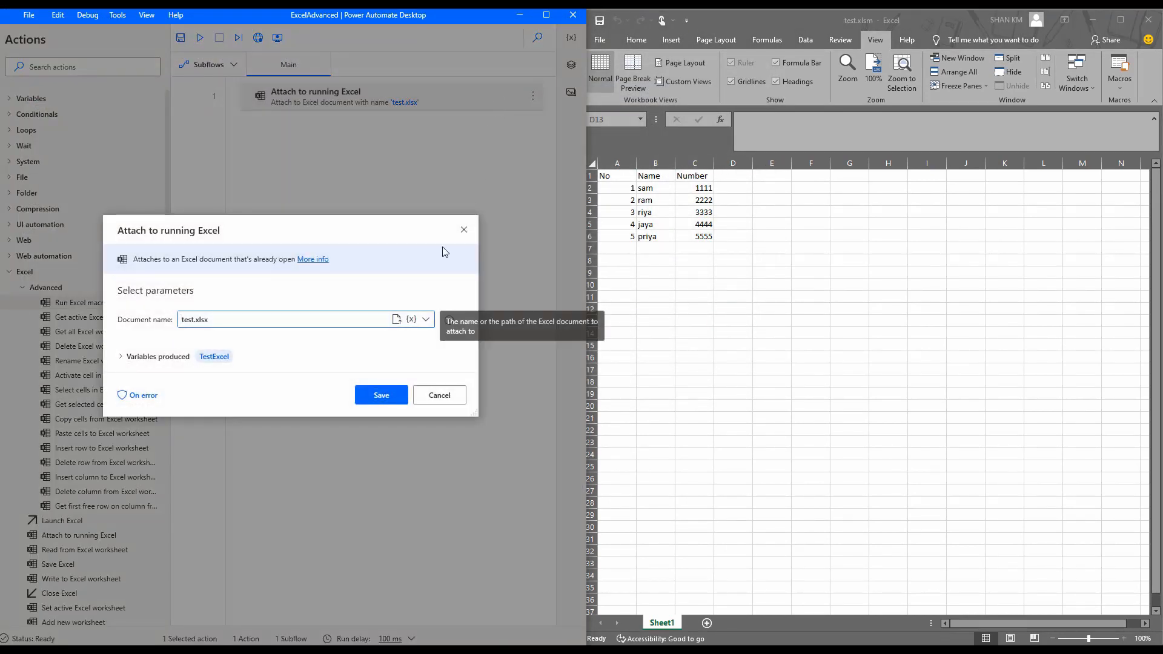
drag(209, 319, 159, 313)
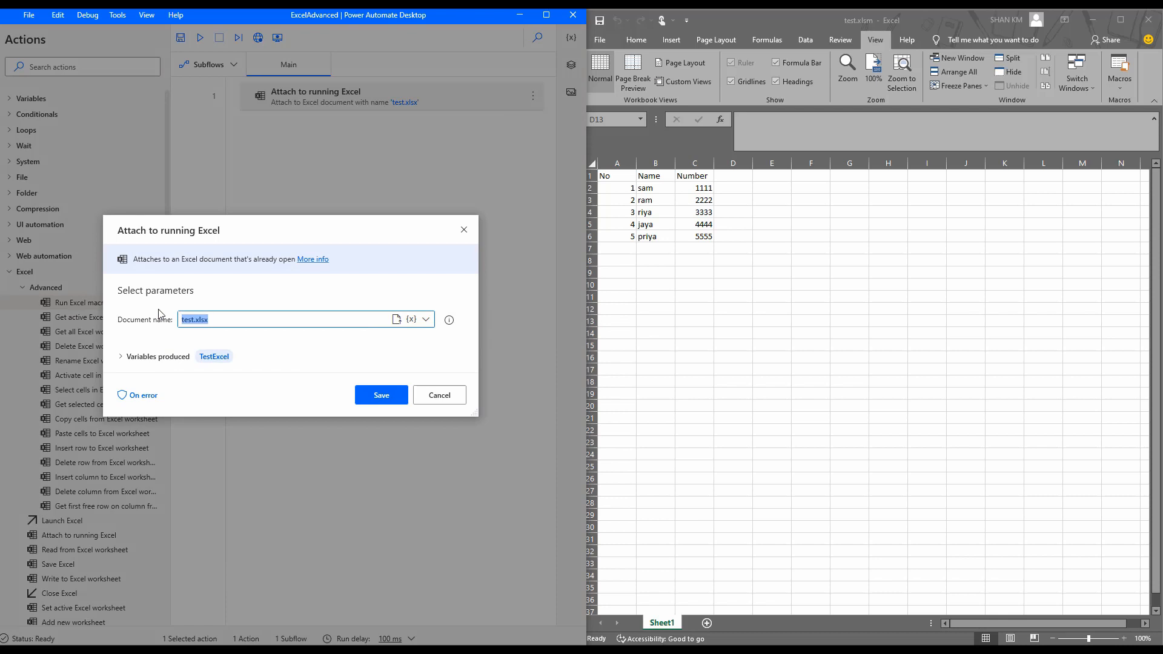
key(super+s)
click(460, 234)
key(BackSpace)
click(426, 319)
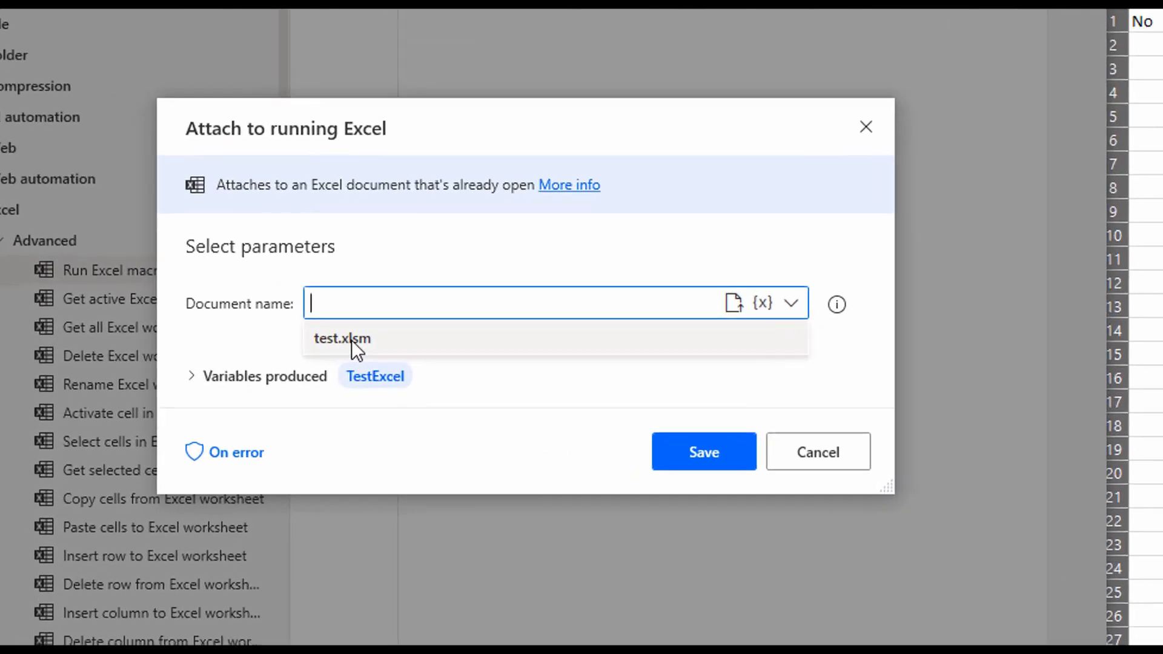
click(244, 339)
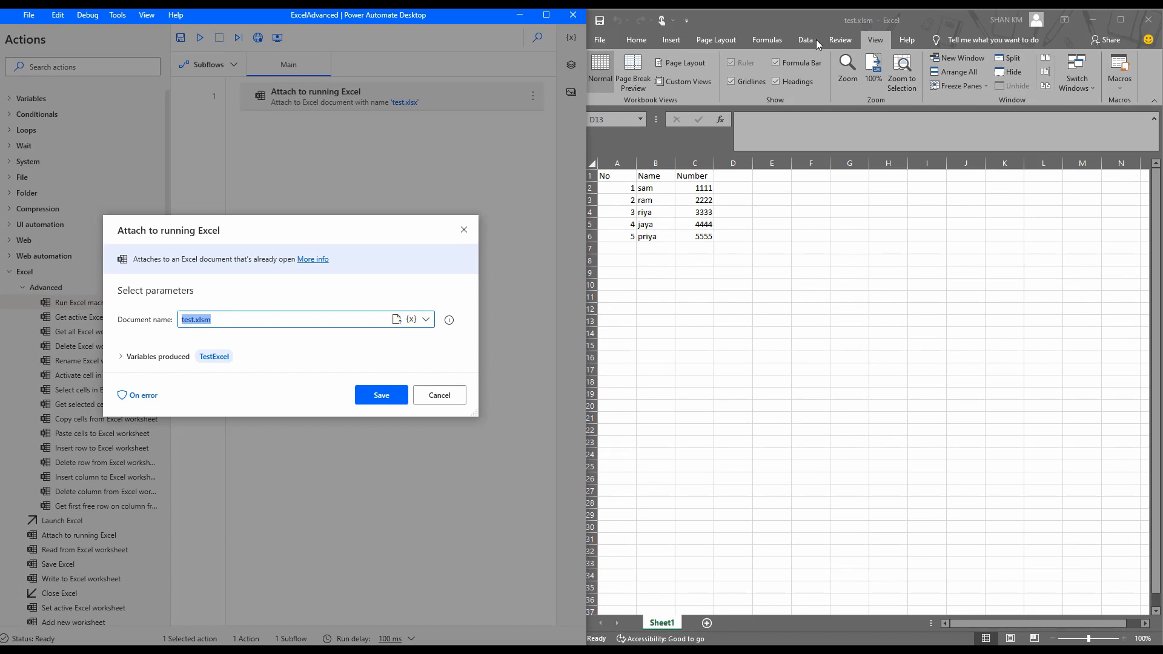
click(393, 396)
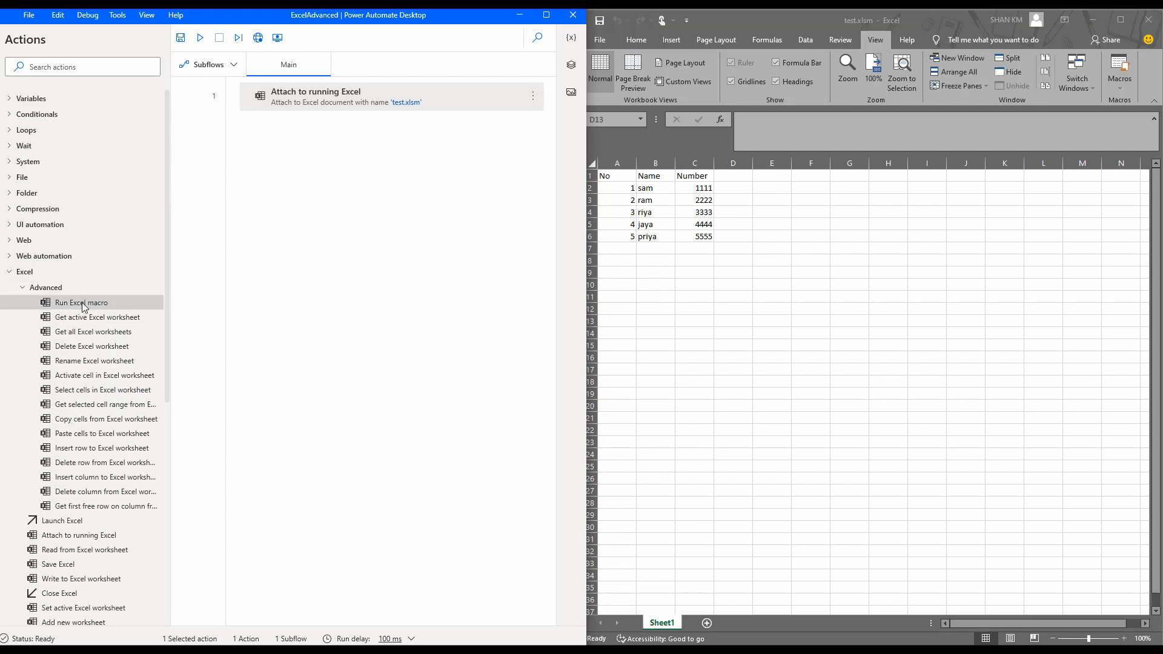
- Add a Run Excel macro action for the SetMessage macro on TestExcel, save it, and run the flow
drag(84, 307, 367, 201)
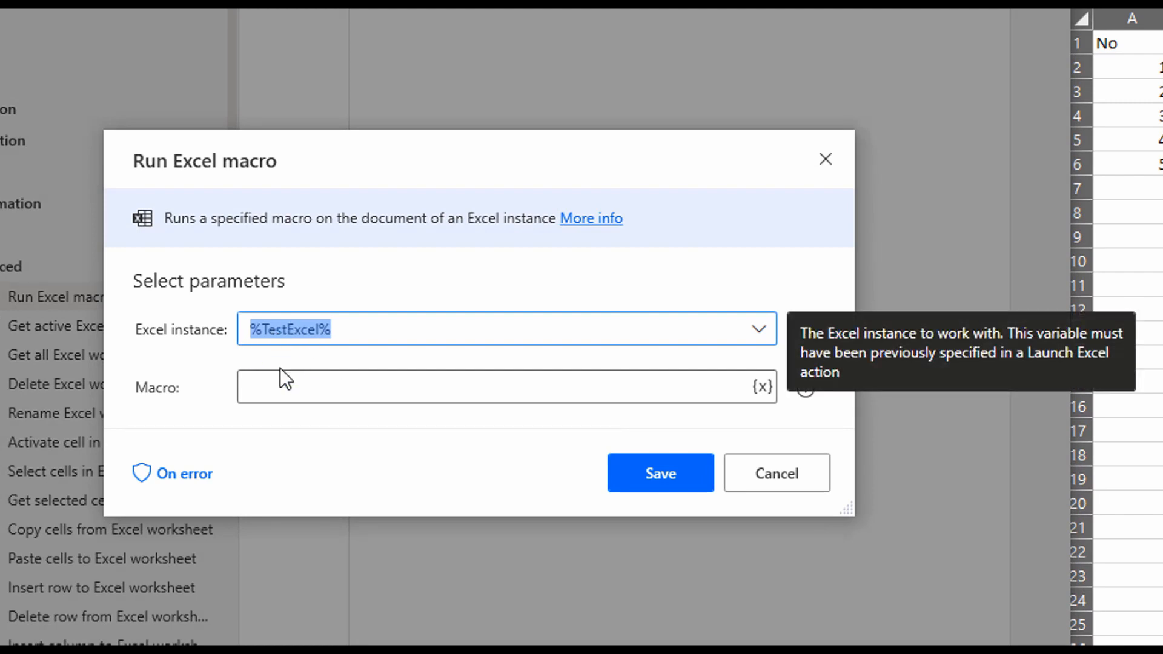
click(280, 384)
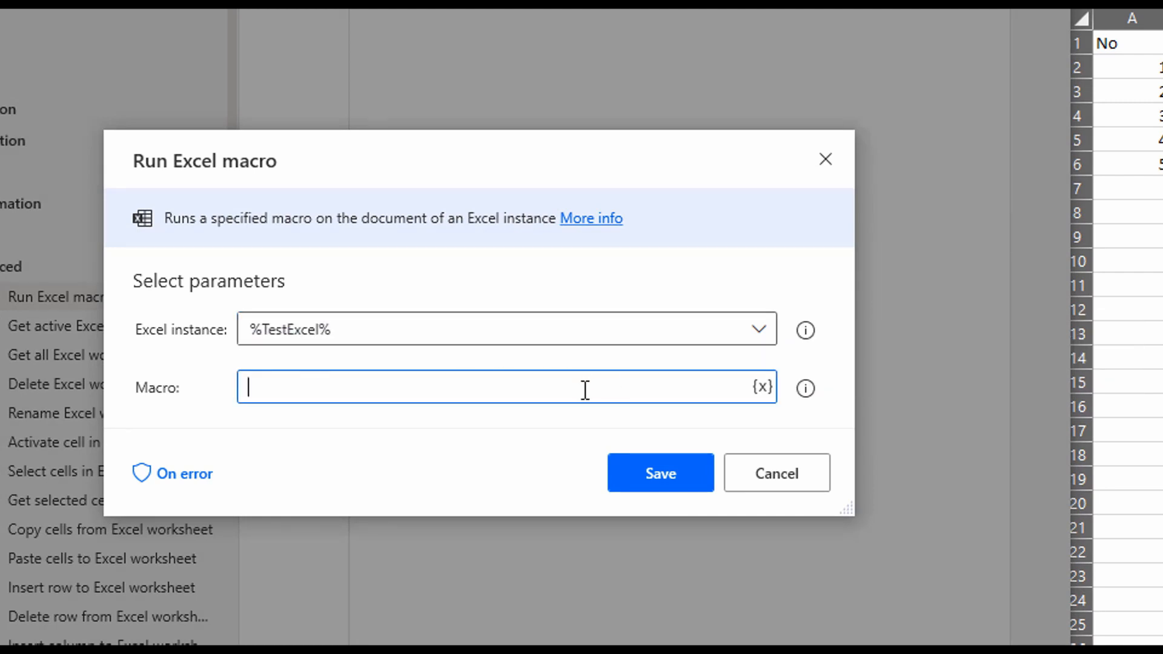
key(ctrl+v)
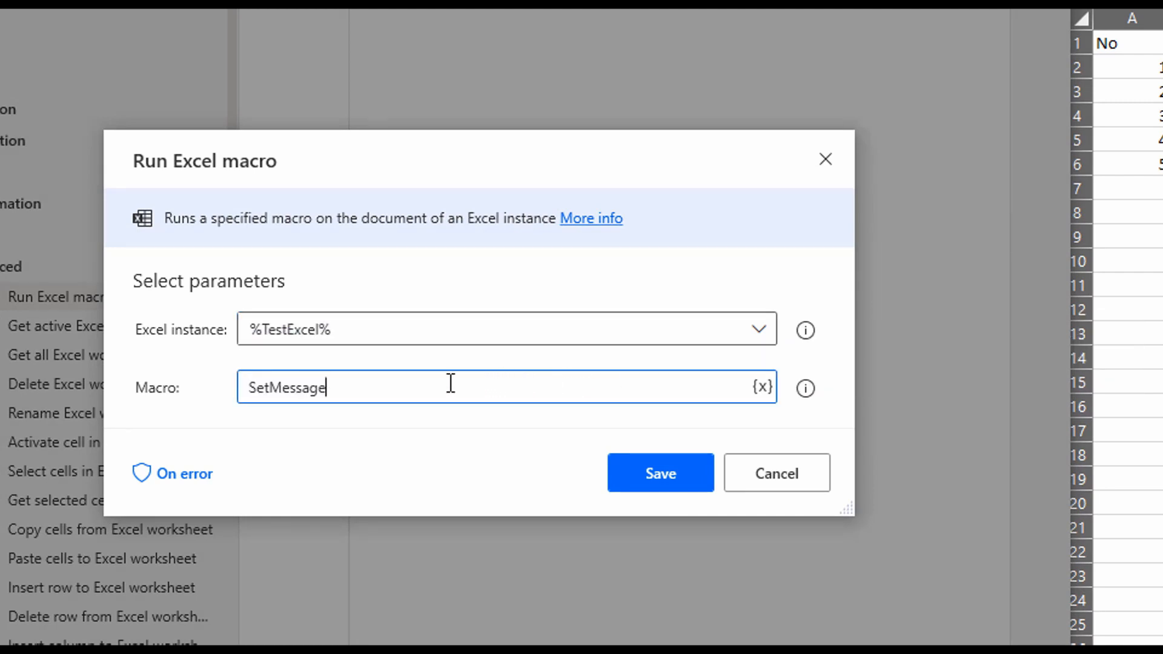
click(642, 473)
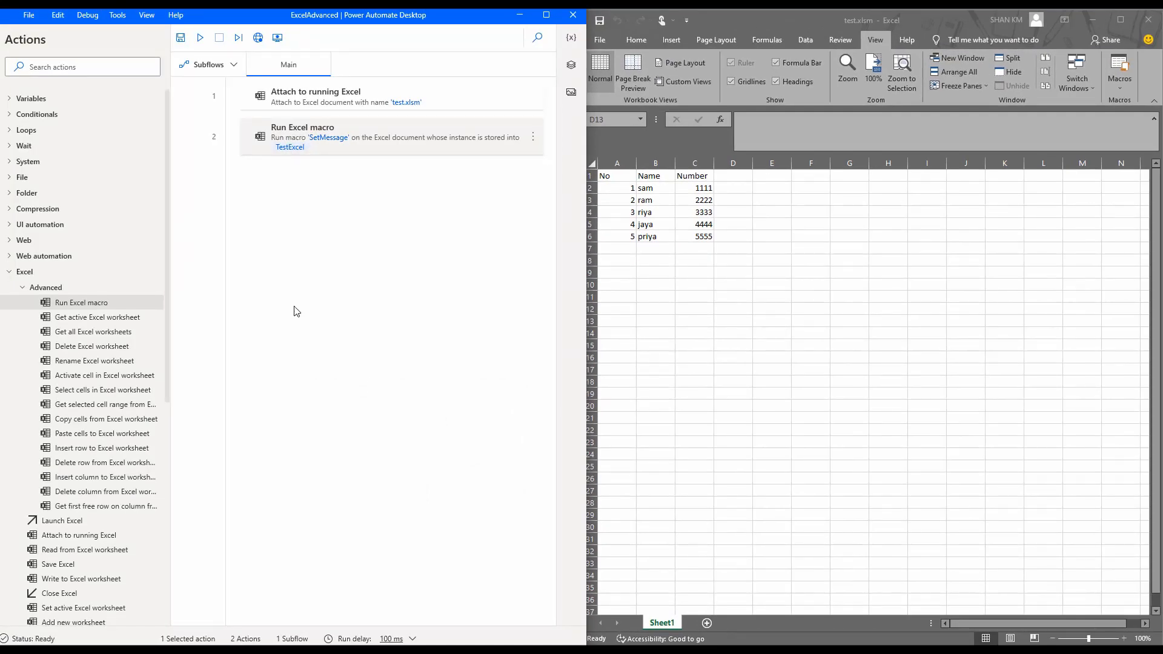
click(201, 42)
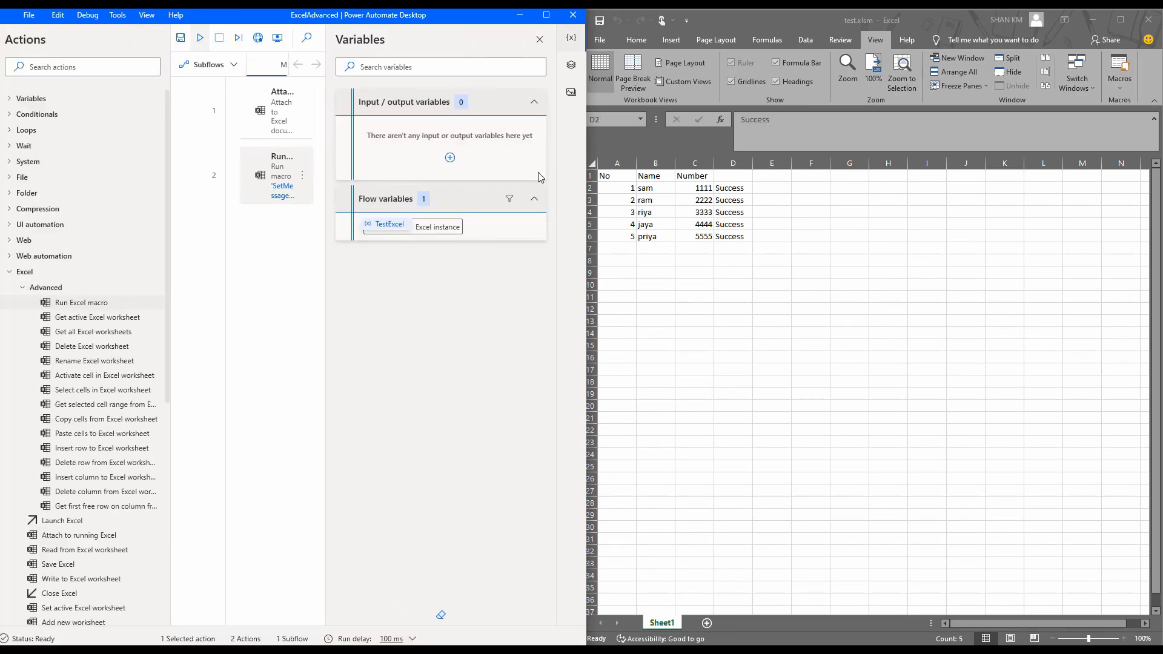
- Check cells D2 to D6 in the test.xlsm worksheet and hide the flow's variables pane
drag(729, 185, 735, 235)
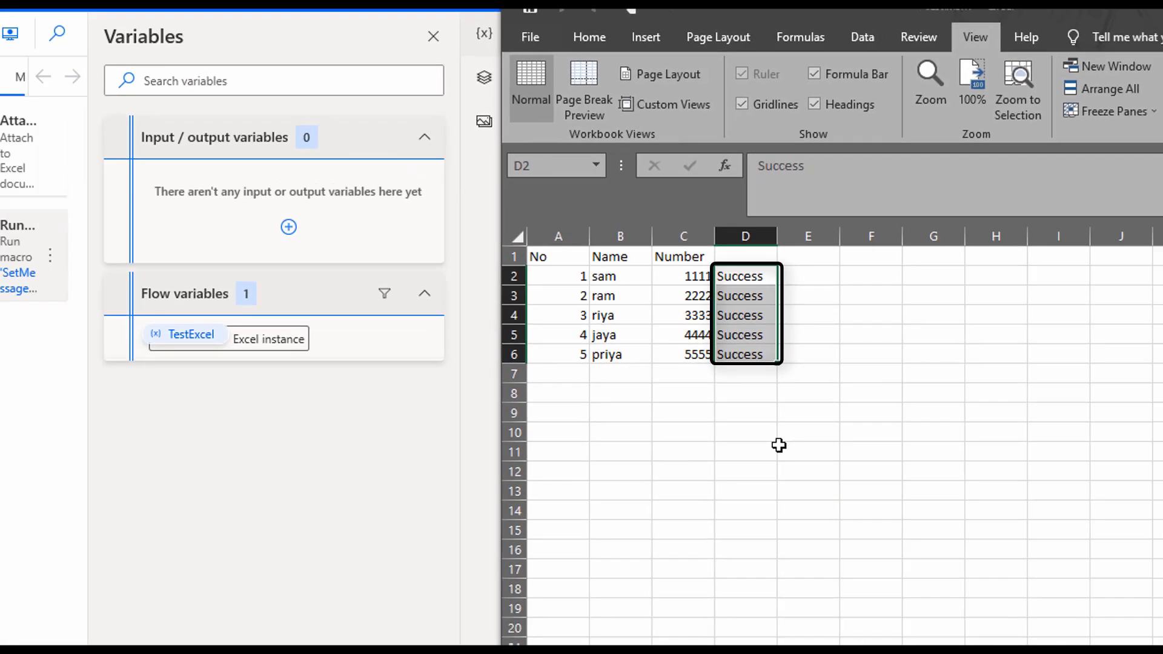
click(781, 448)
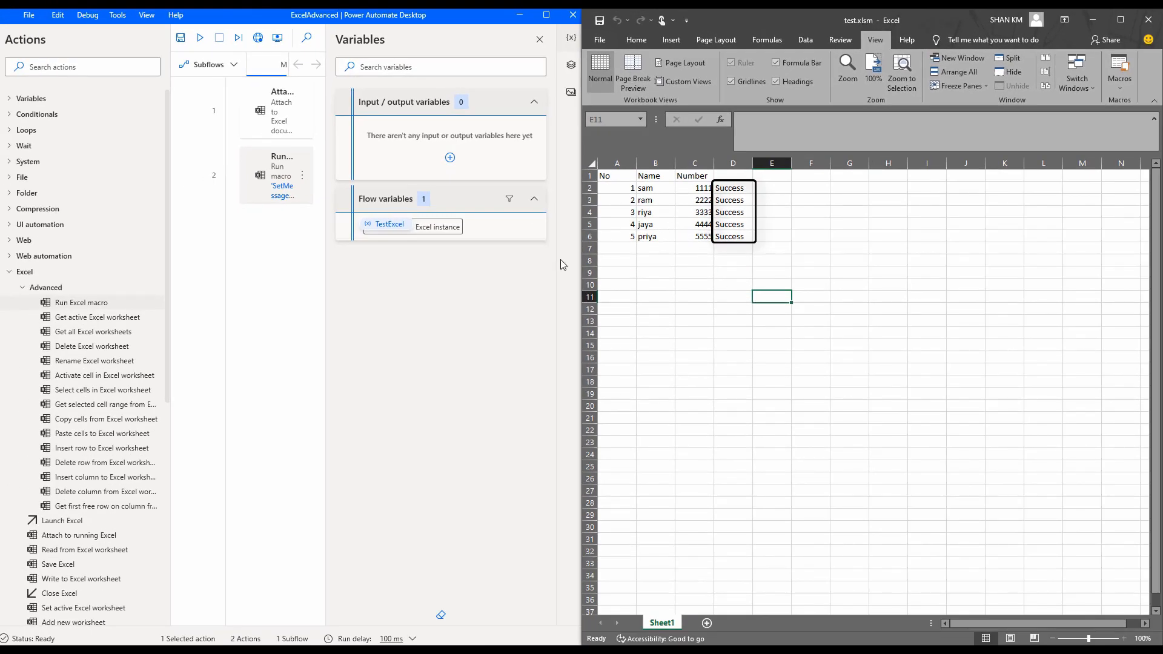
click(566, 47)
click(565, 46)
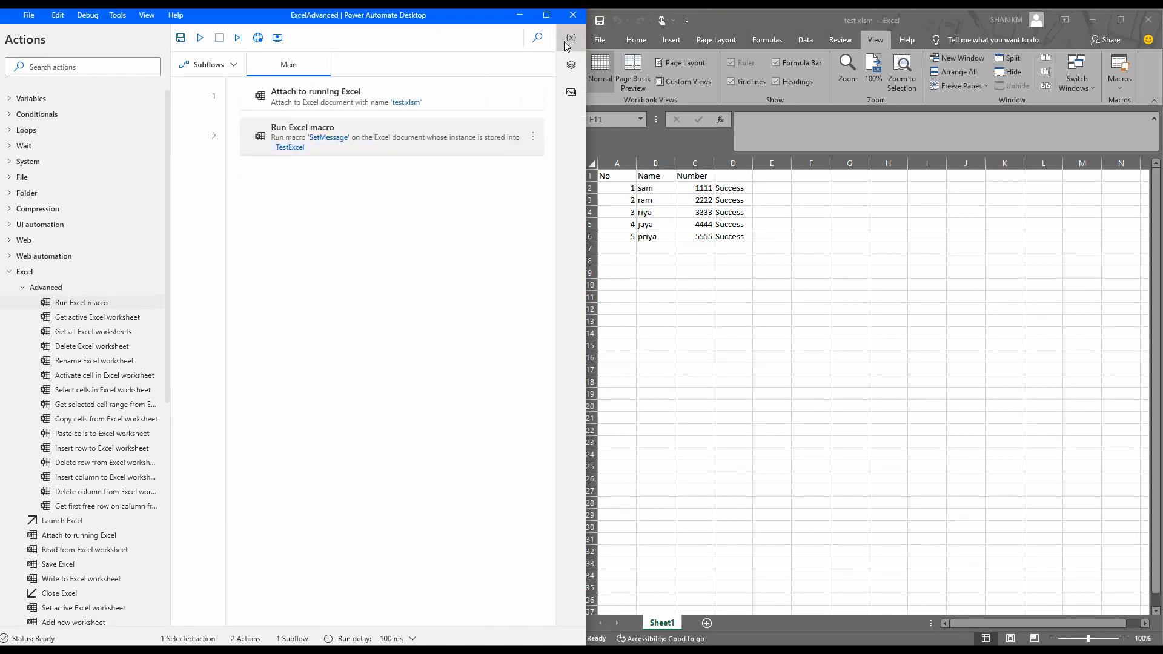